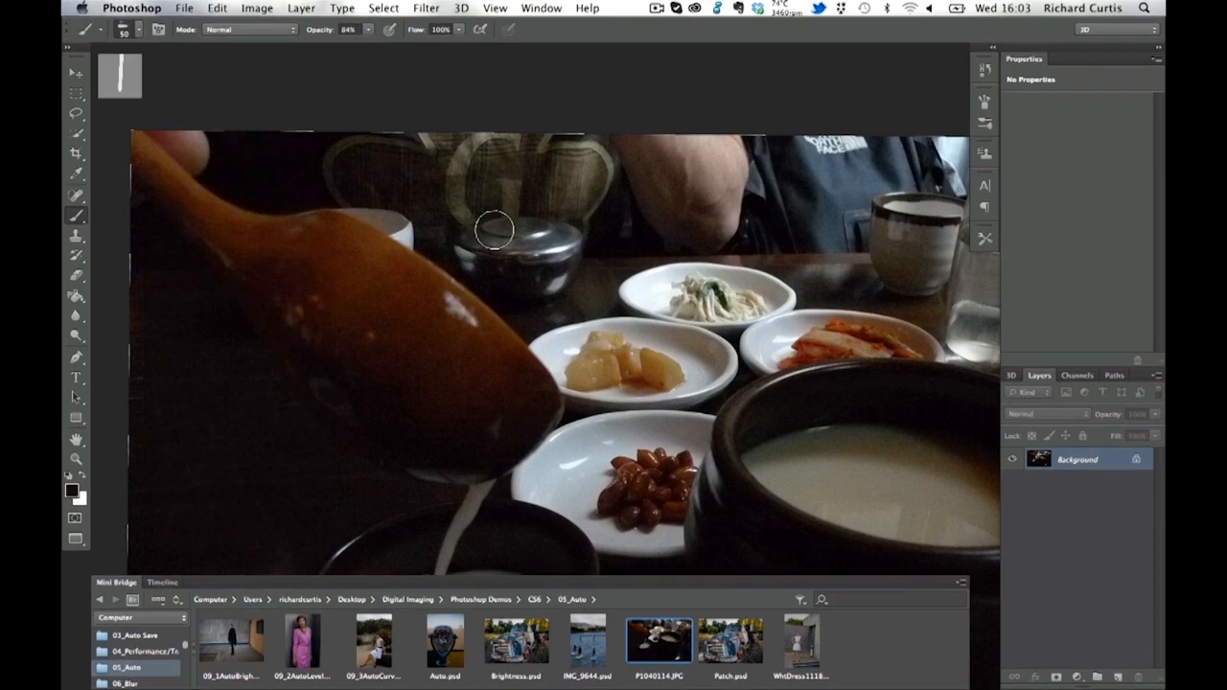
Display the tablet's ExpressKeys overlay and check the Shift, Command, Option and Pan/Scroll key assignments.
key(shift)
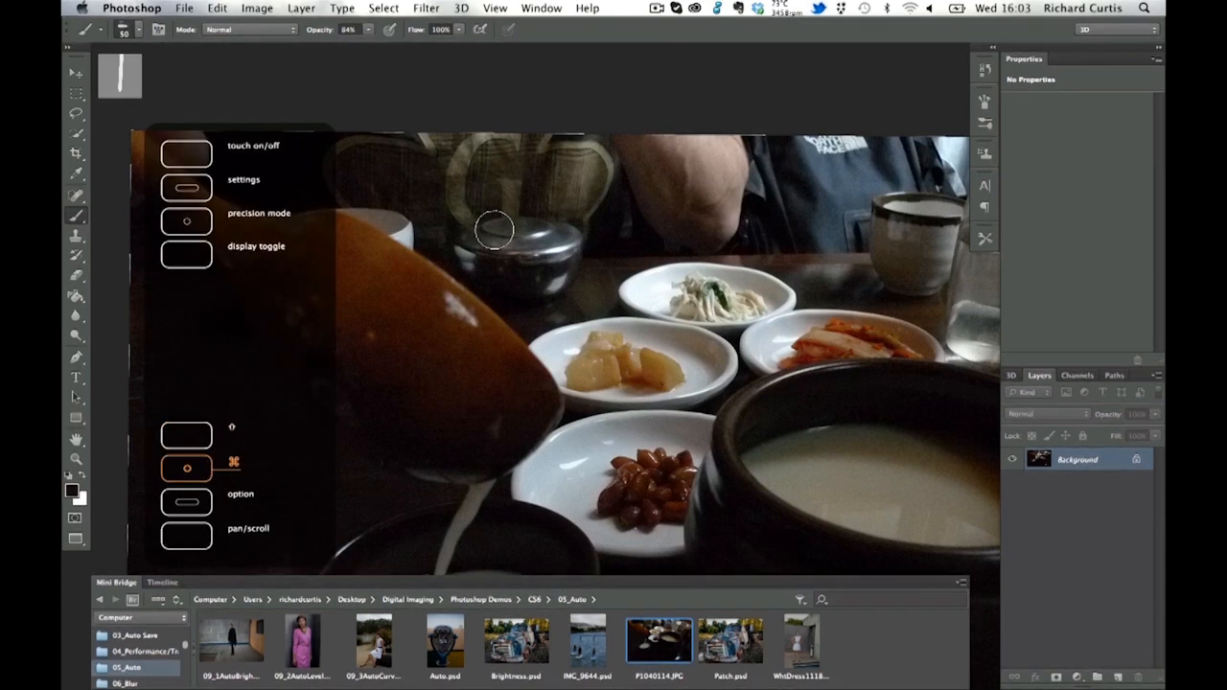
key(alt)
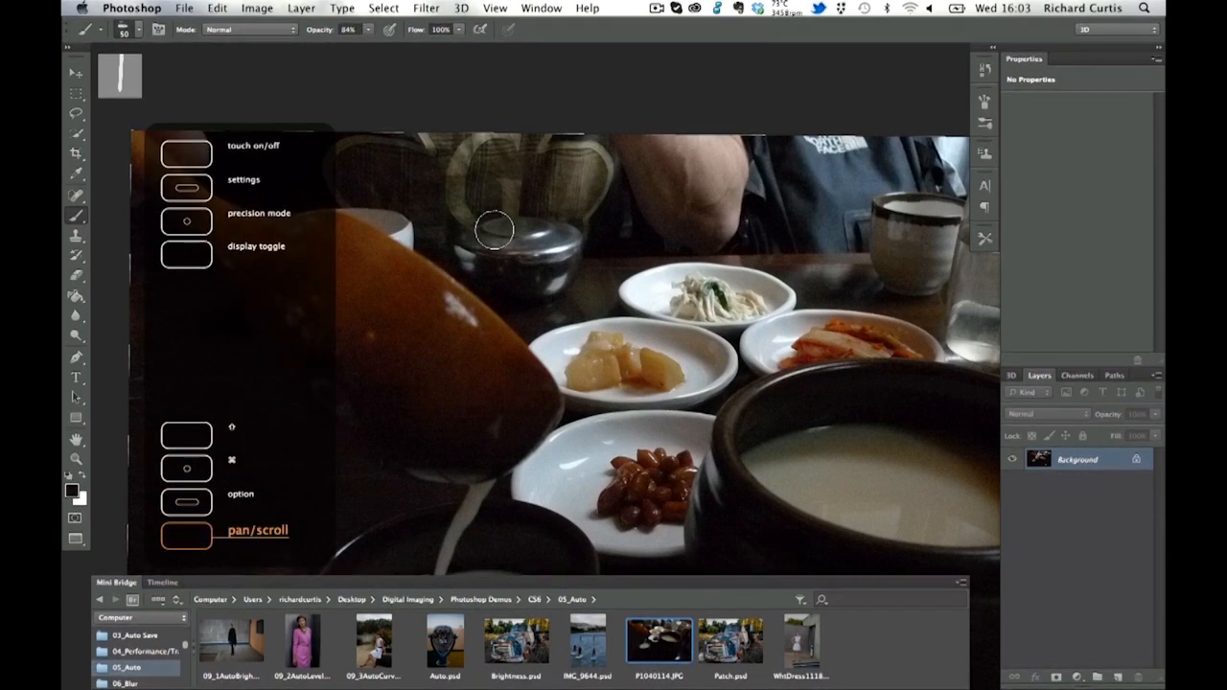
key(alt)
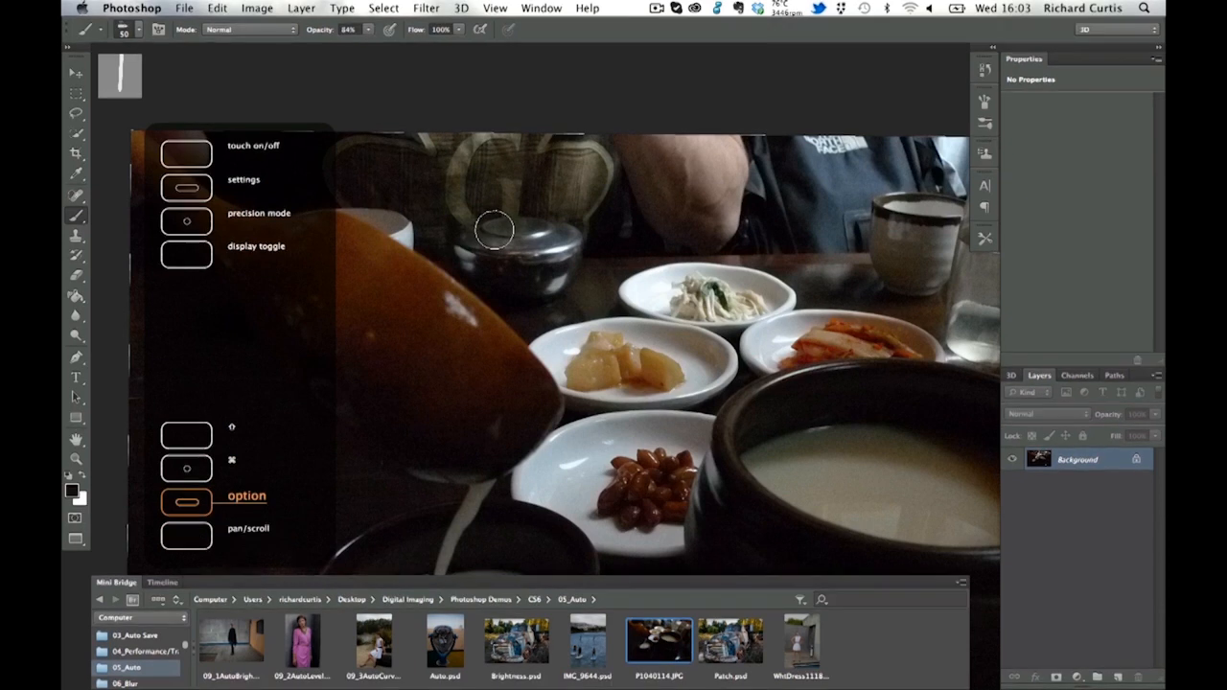
key(super)
key(shift)
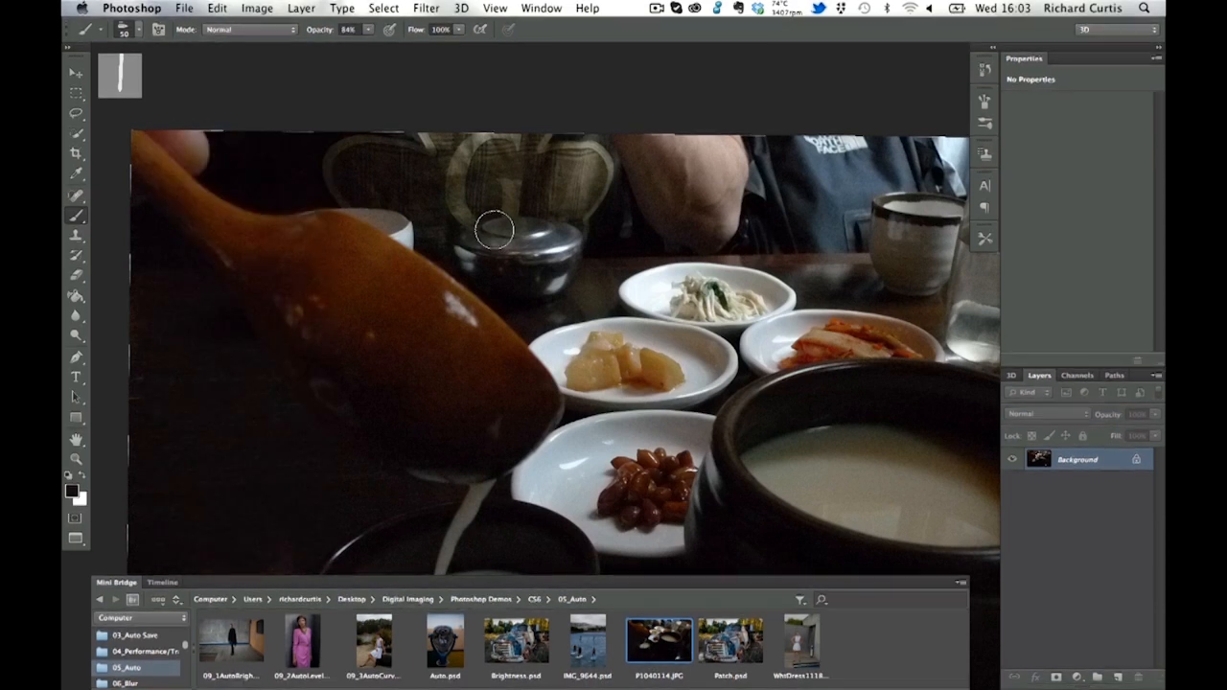
key(shift)
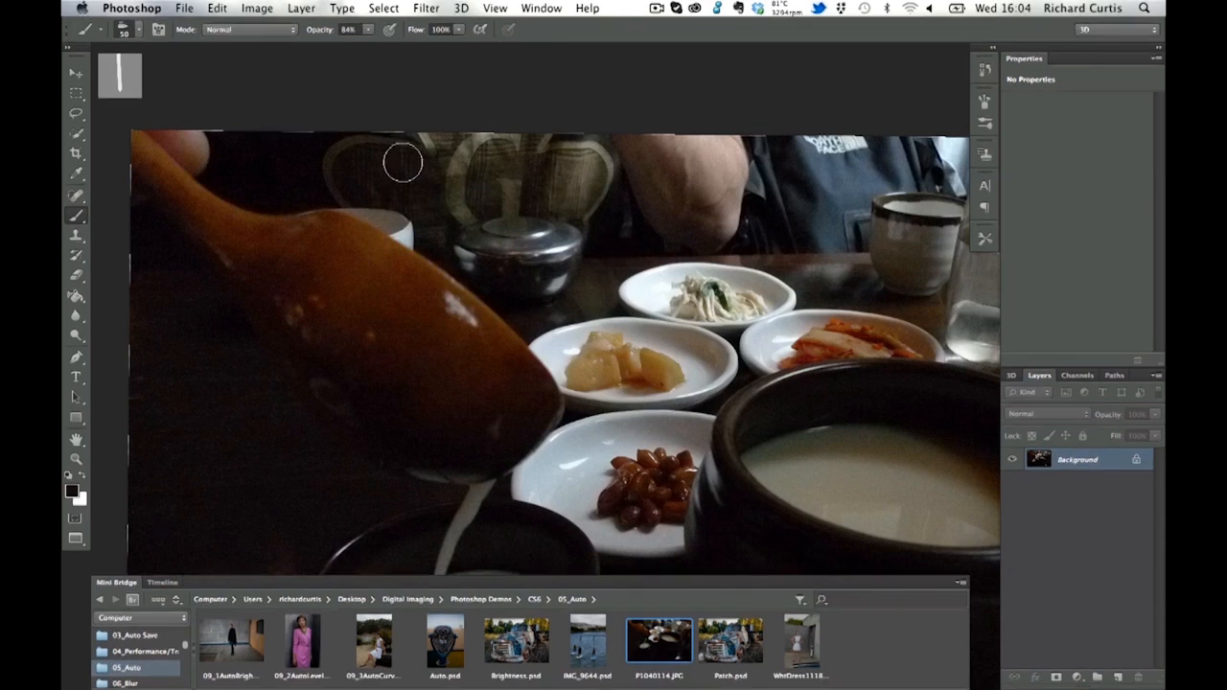
Switch to System Preferences and open the Wacom Tablet settings.
click(83, 8)
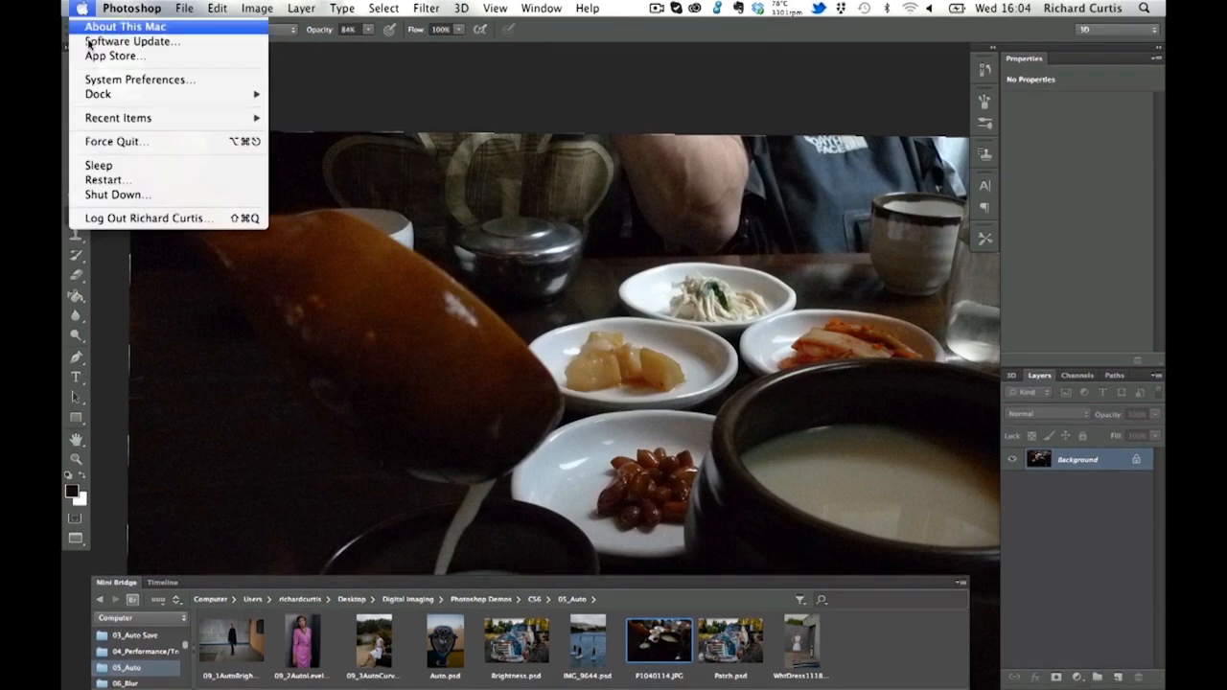
click(134, 81)
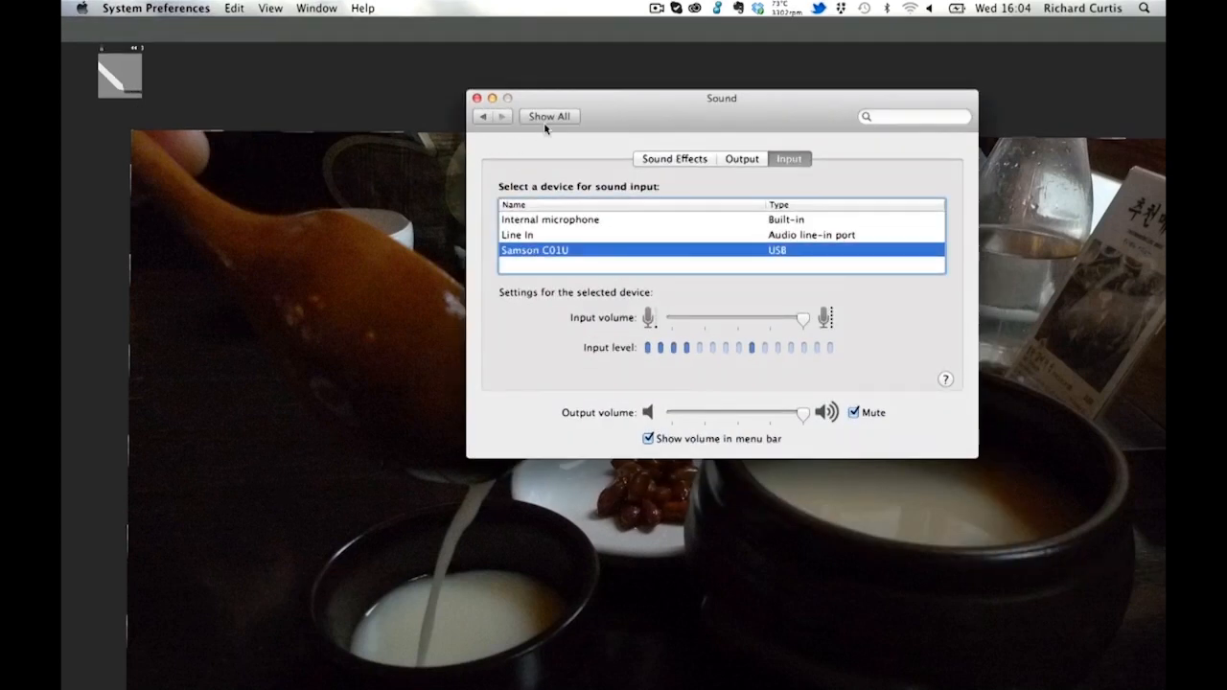
click(555, 116)
drag(655, 110, 551, 88)
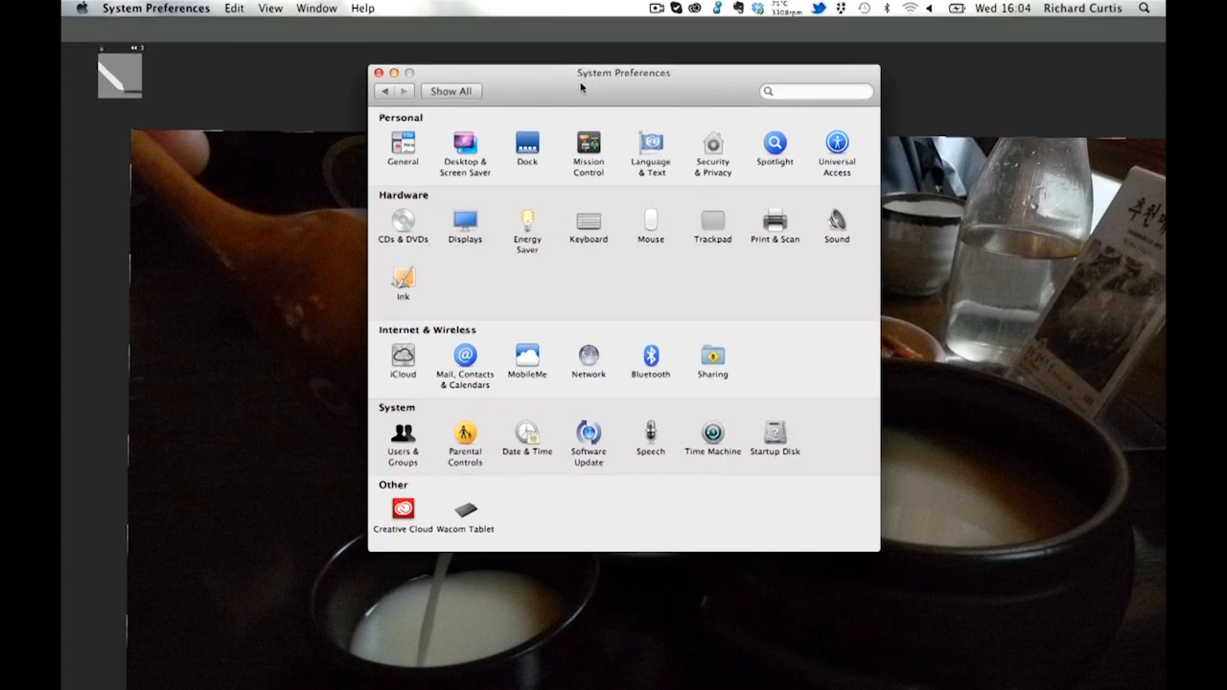
drag(581, 84, 585, 77)
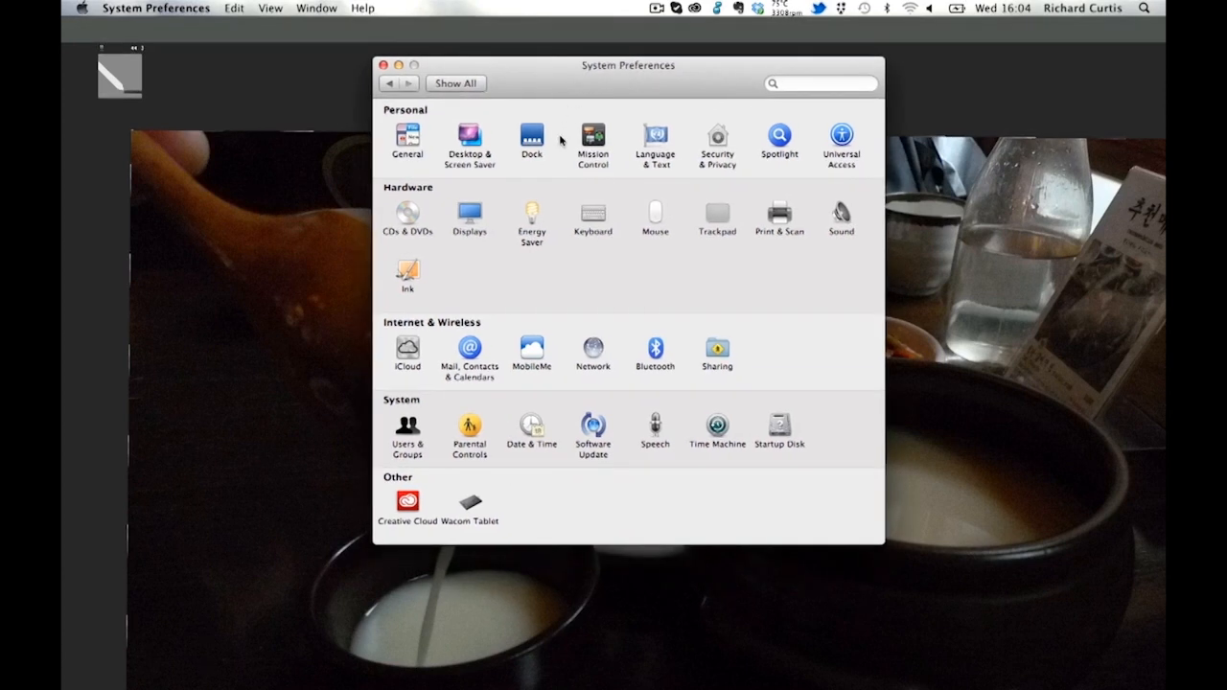
click(469, 508)
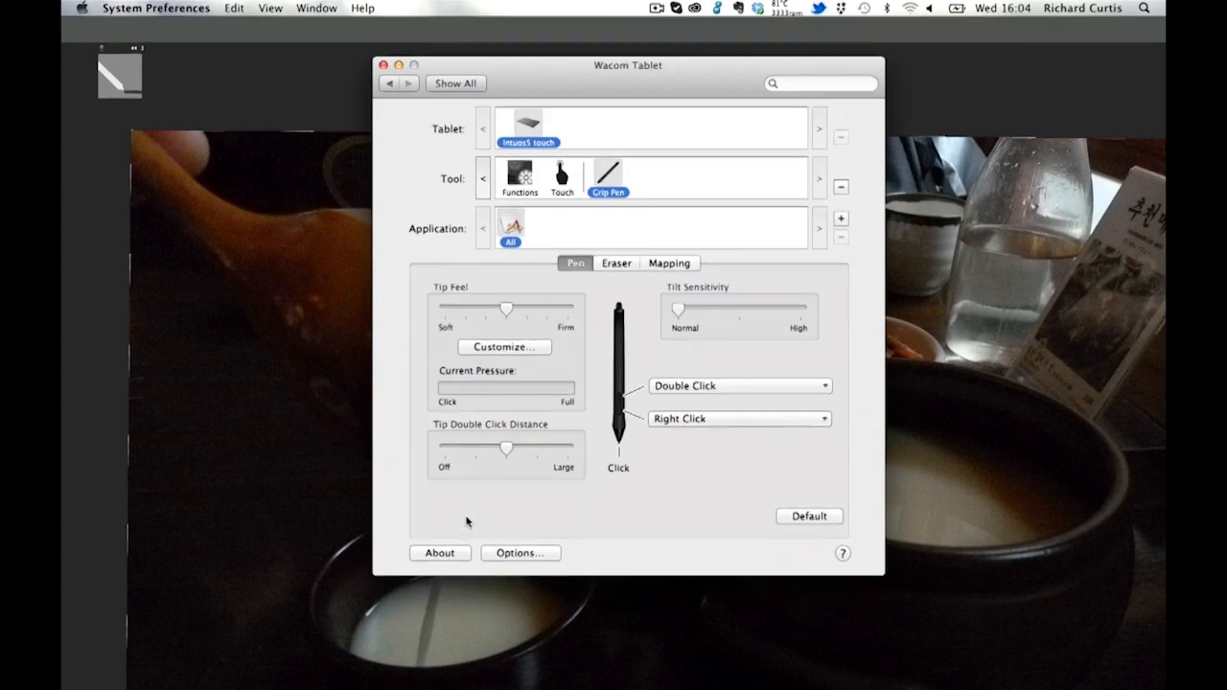
drag(560, 89, 533, 86)
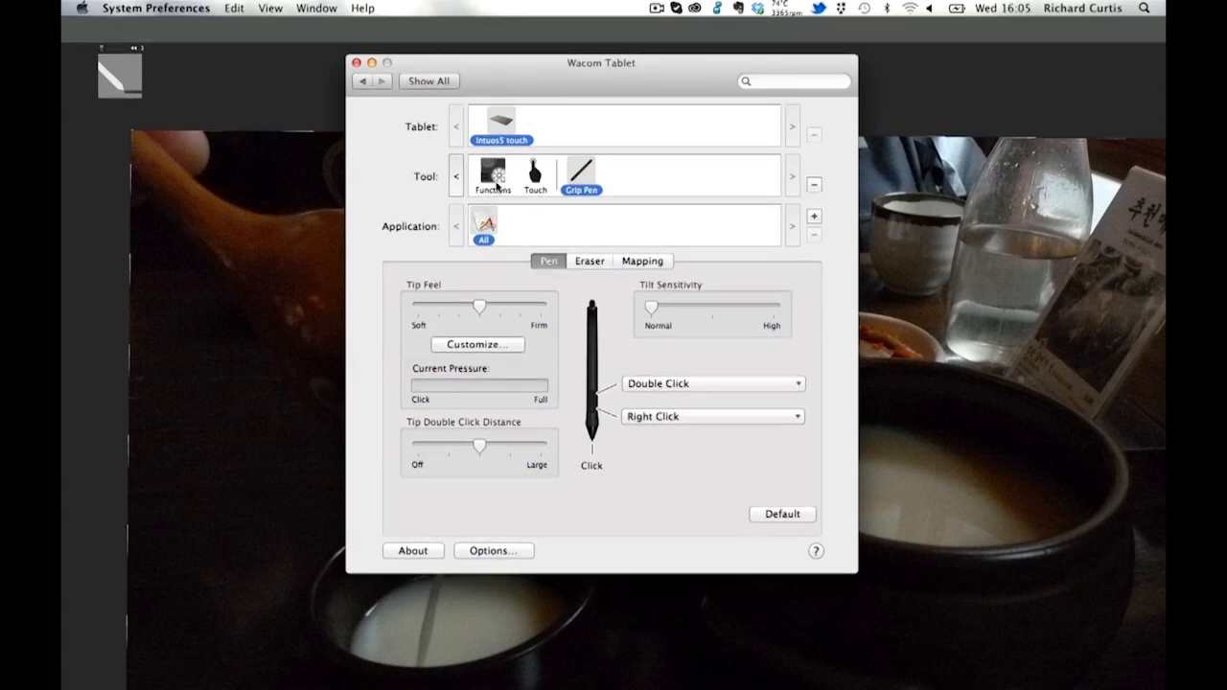
Open the tablet's ExpressKeys functions and examine which actions can be assigned to the Touch On/Off key.
click(492, 193)
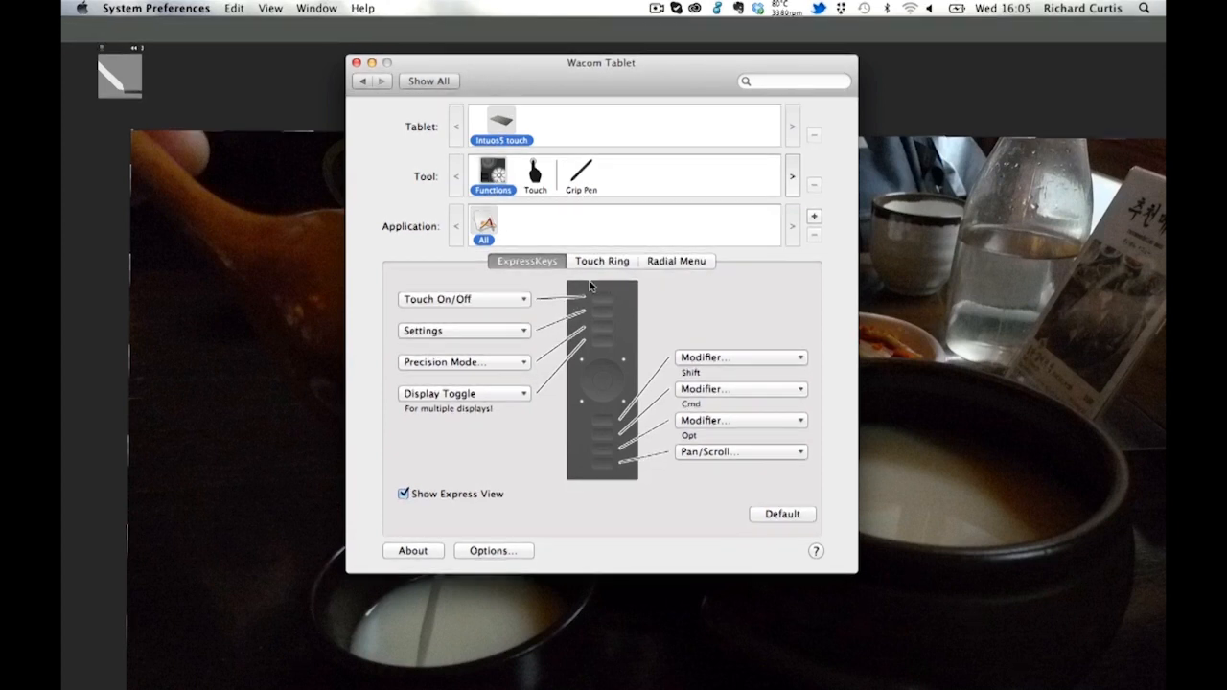
click(514, 299)
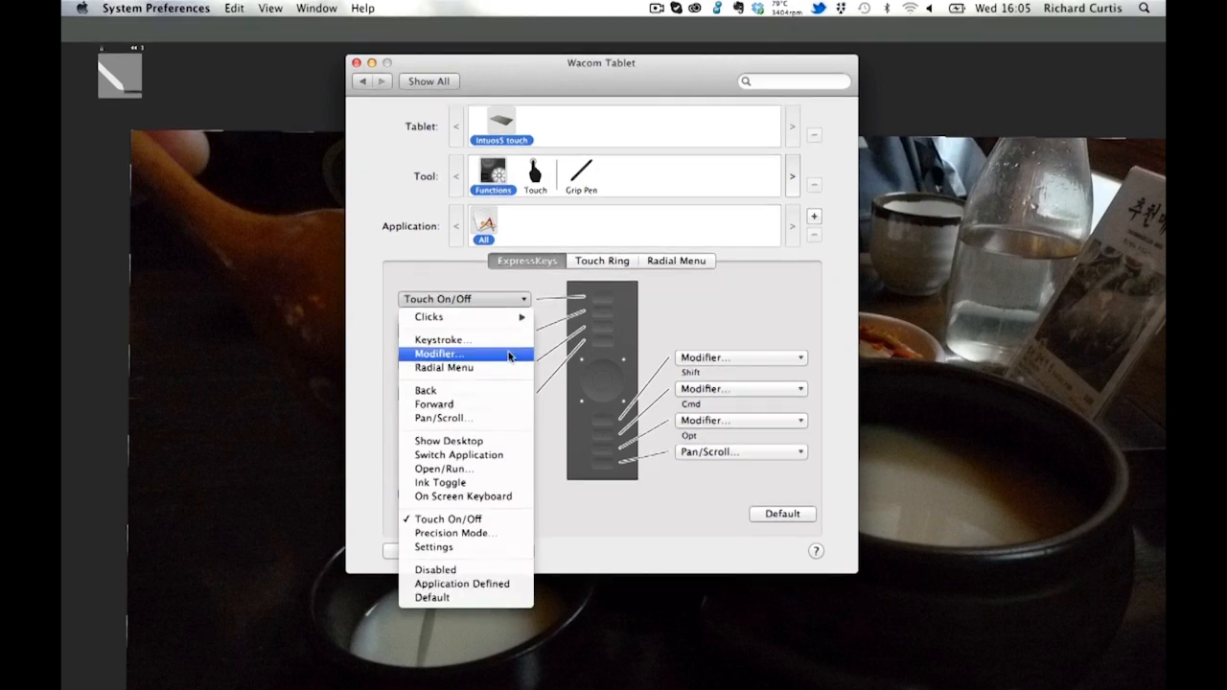
click(527, 258)
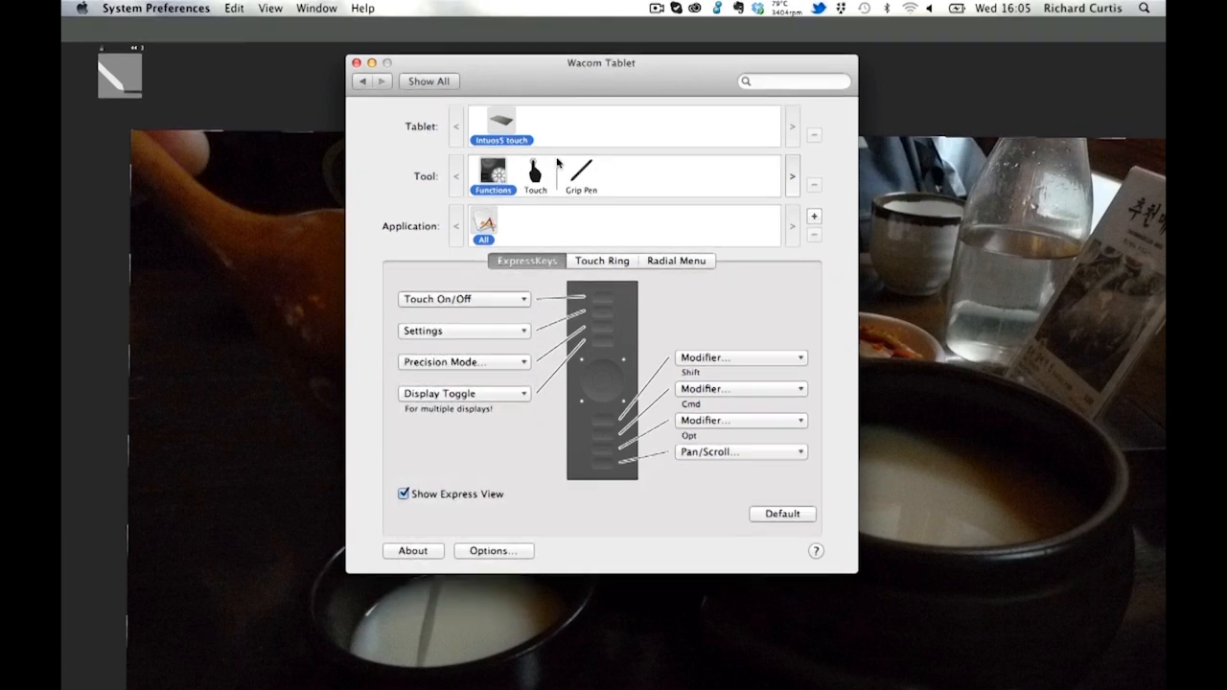
Review the tablet's touch gestures and examine the Photoshop shortcuts available for the five-finger swipe down.
click(533, 175)
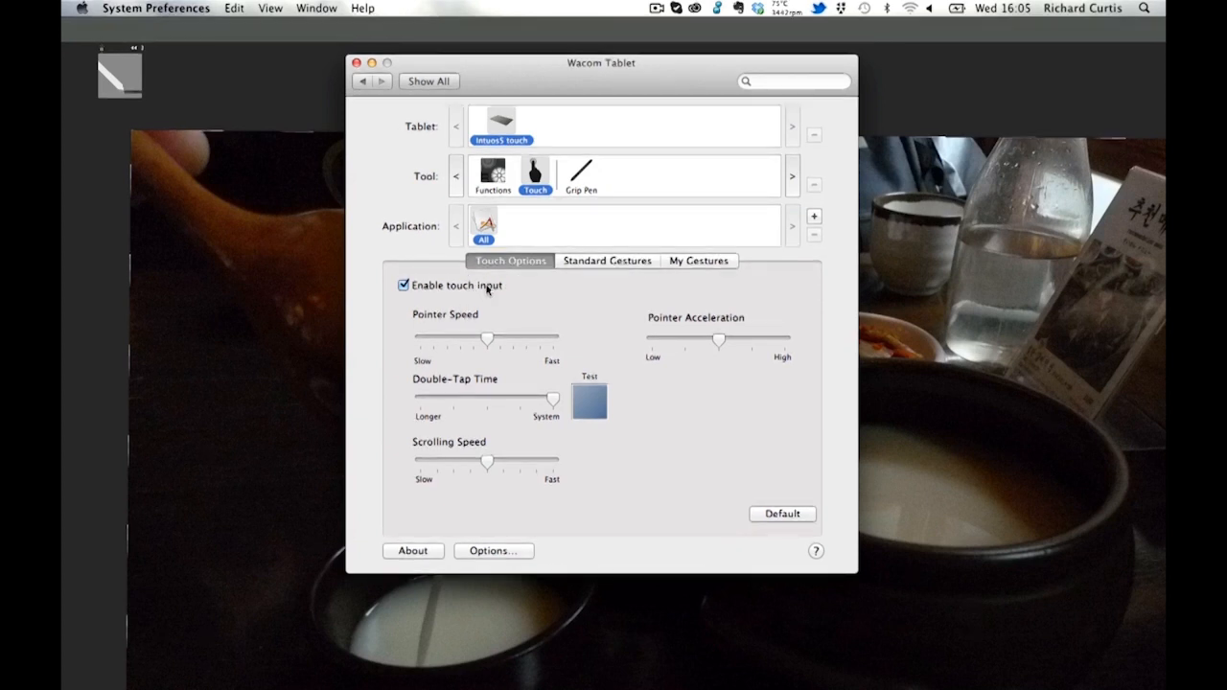
click(604, 265)
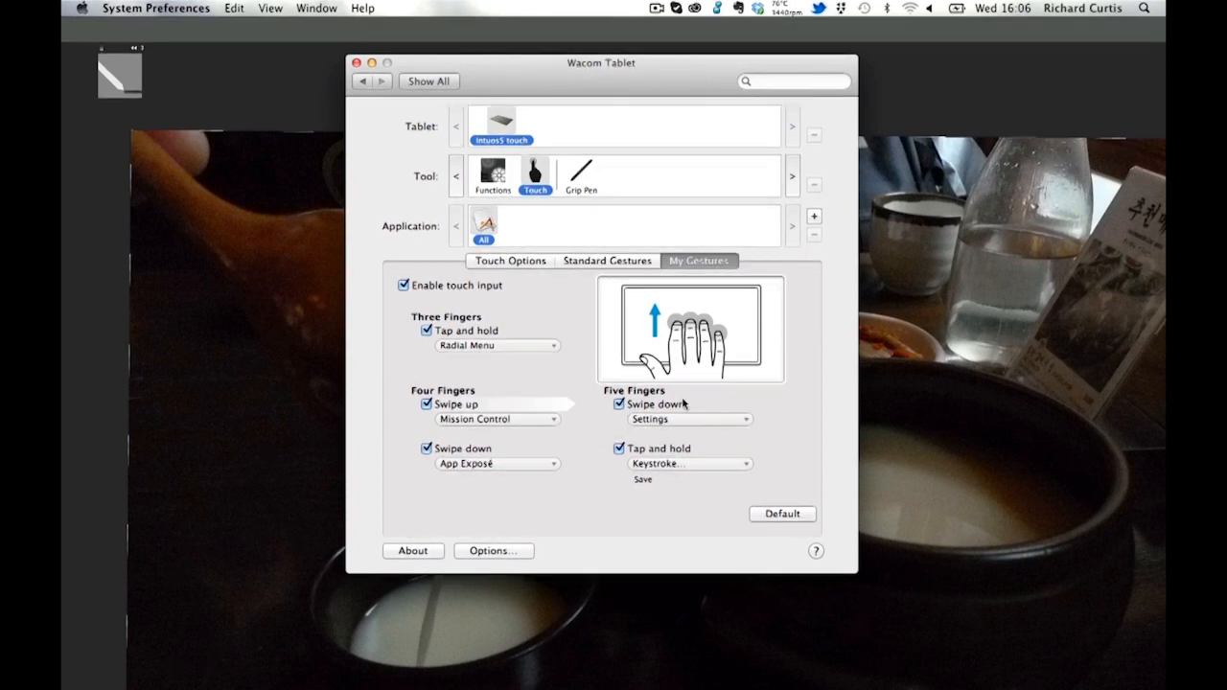
click(744, 422)
mouse_move(714, 488)
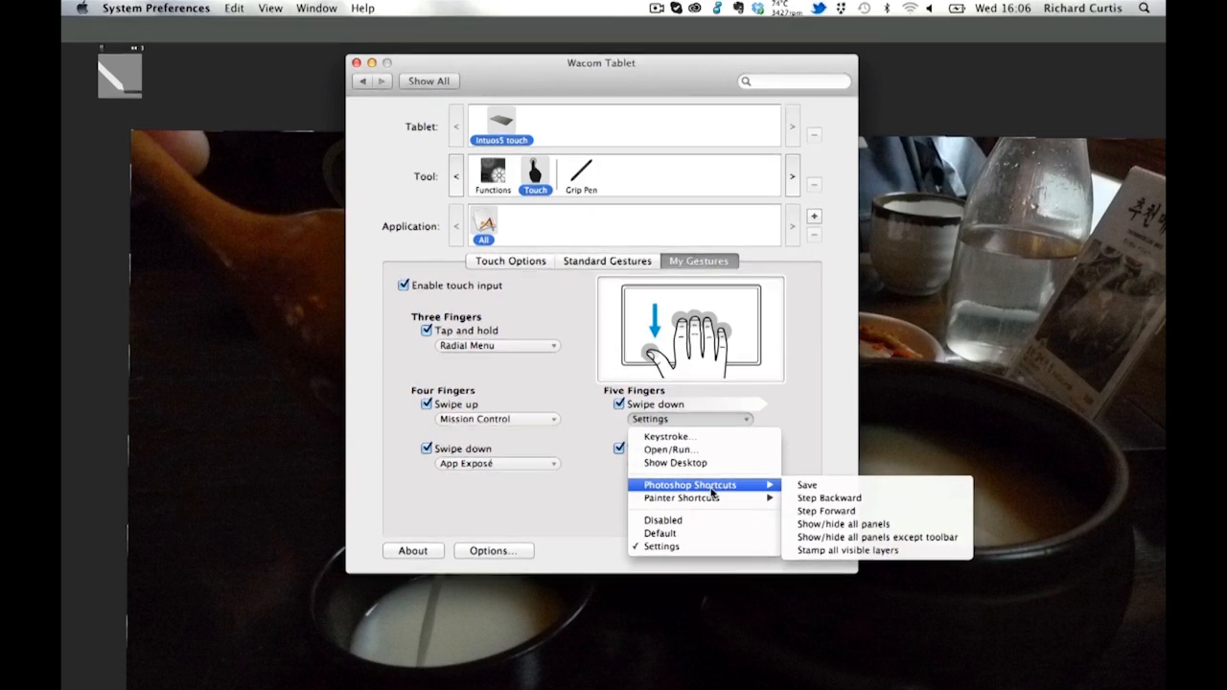
mouse_move(766, 488)
click(551, 401)
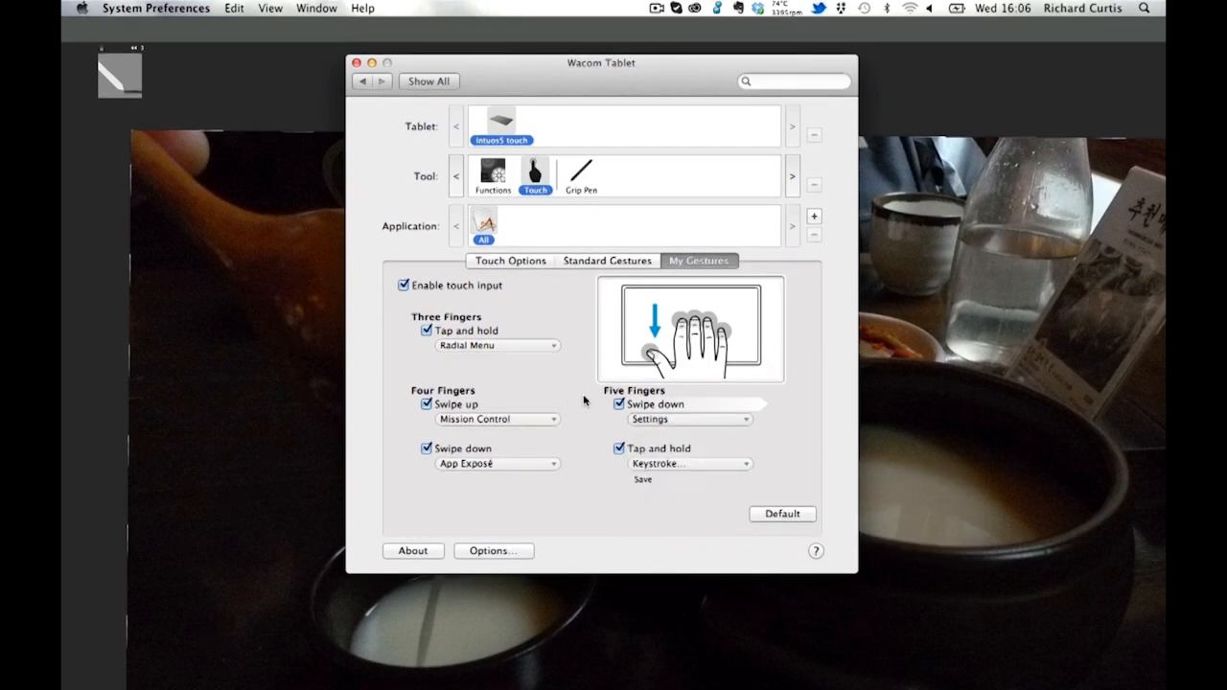
View the Wacom driver's version and tablet diagnostics, and close the diagnostic information.
click(416, 552)
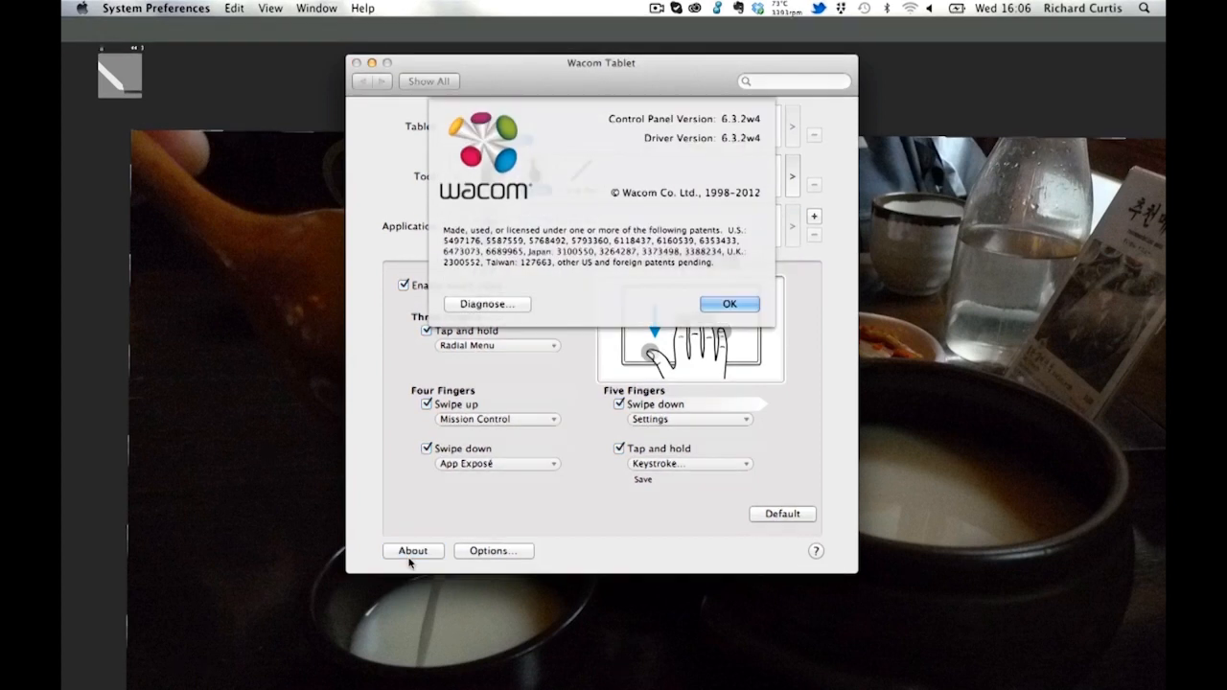
click(500, 304)
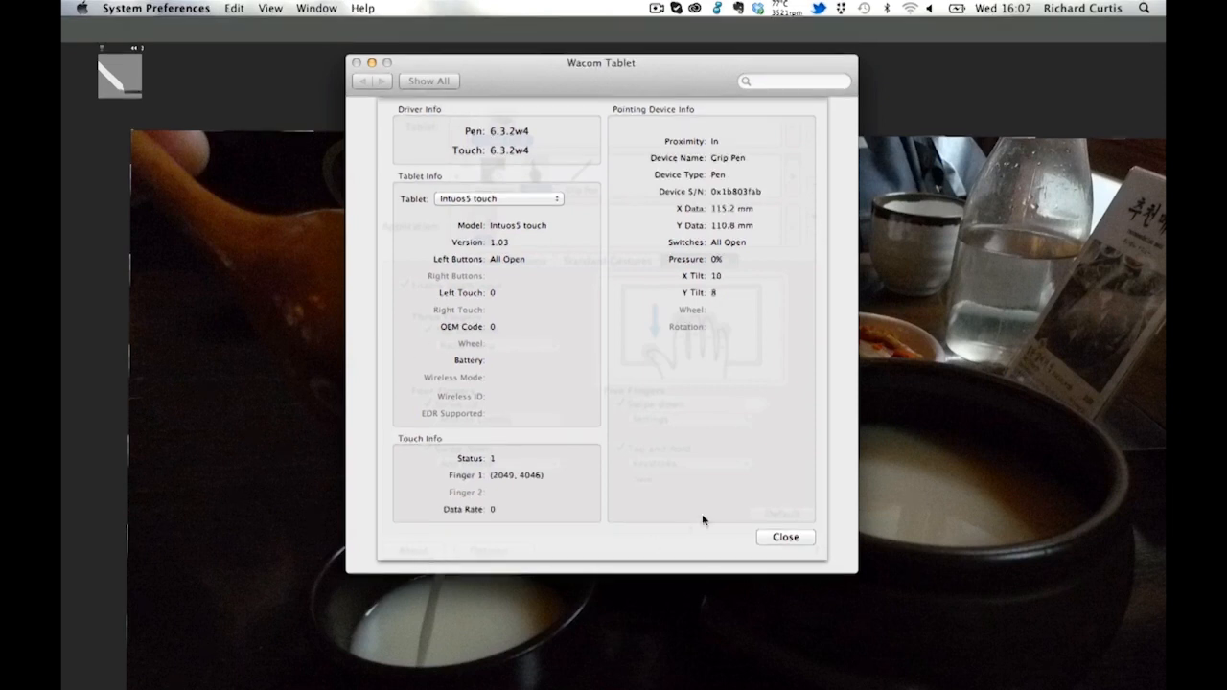
click(781, 543)
drag(637, 88, 608, 95)
click(559, 275)
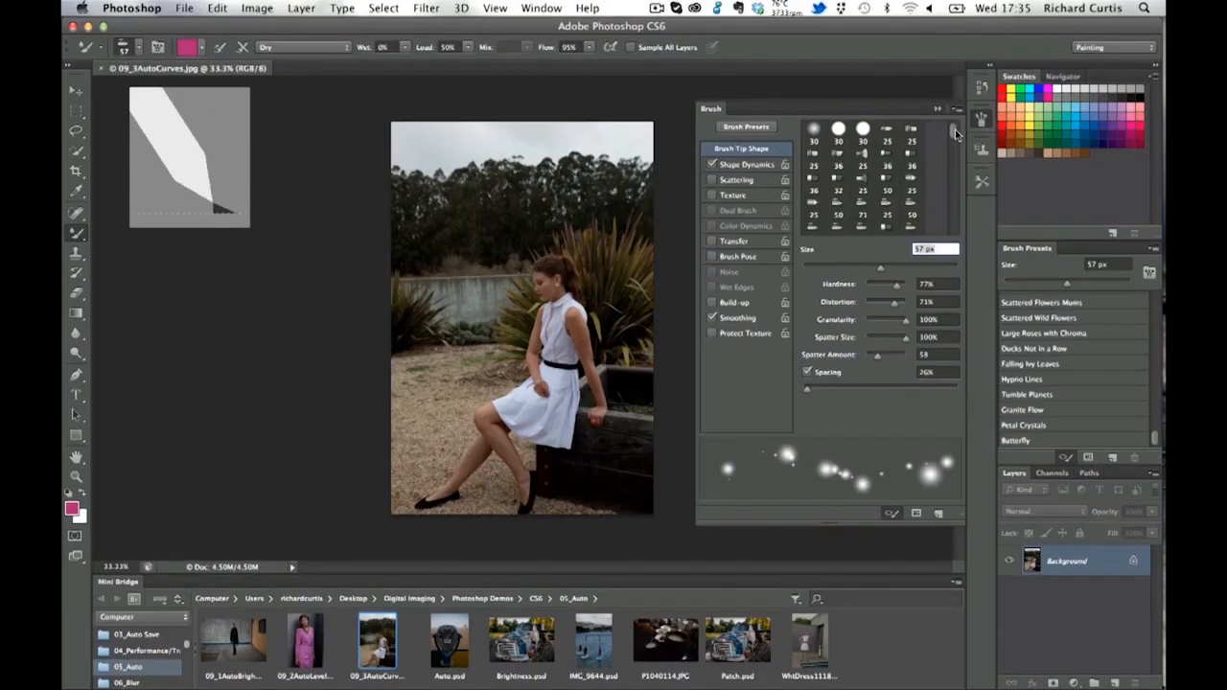
Choose a 25 px Round Fan bristle tip and set Bristles to 6%, Length to 108% and Thickness to 25%.
click(862, 153)
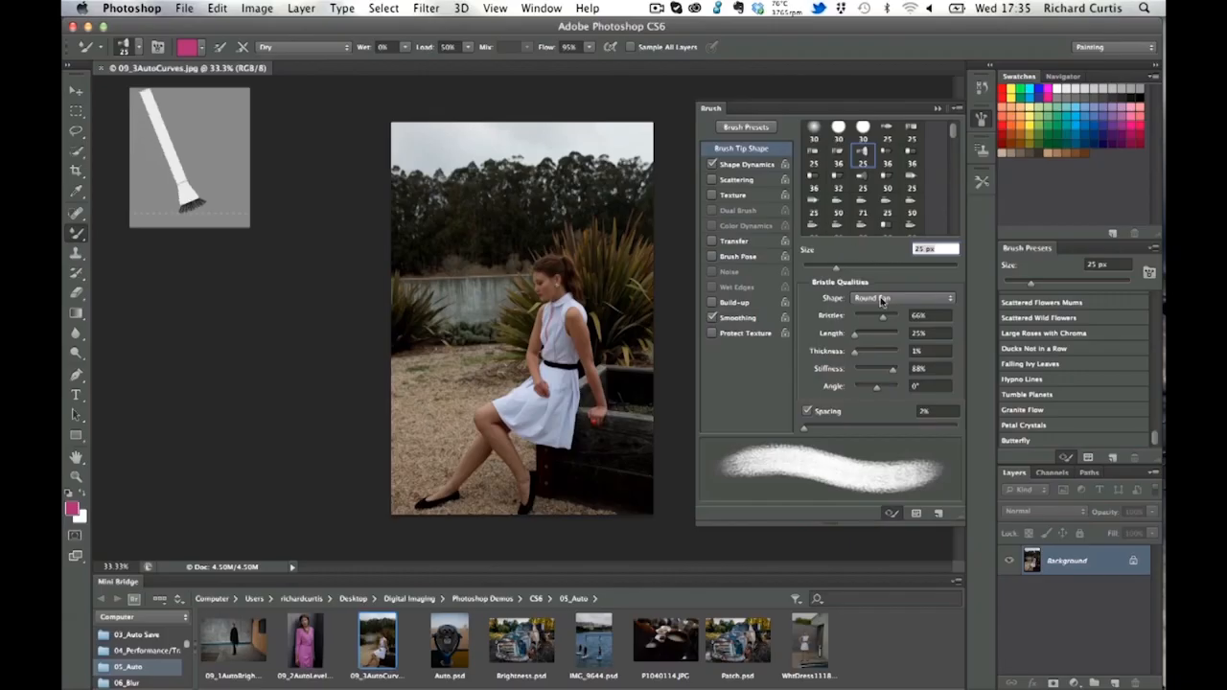
click(937, 300)
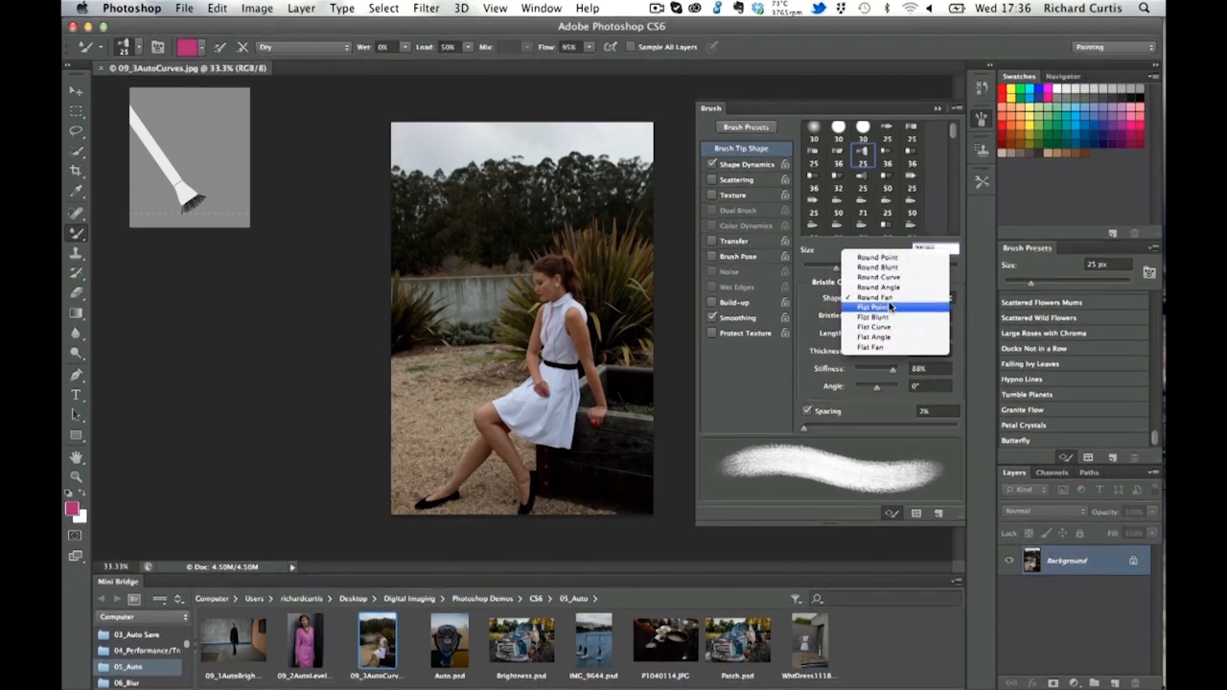
click(877, 297)
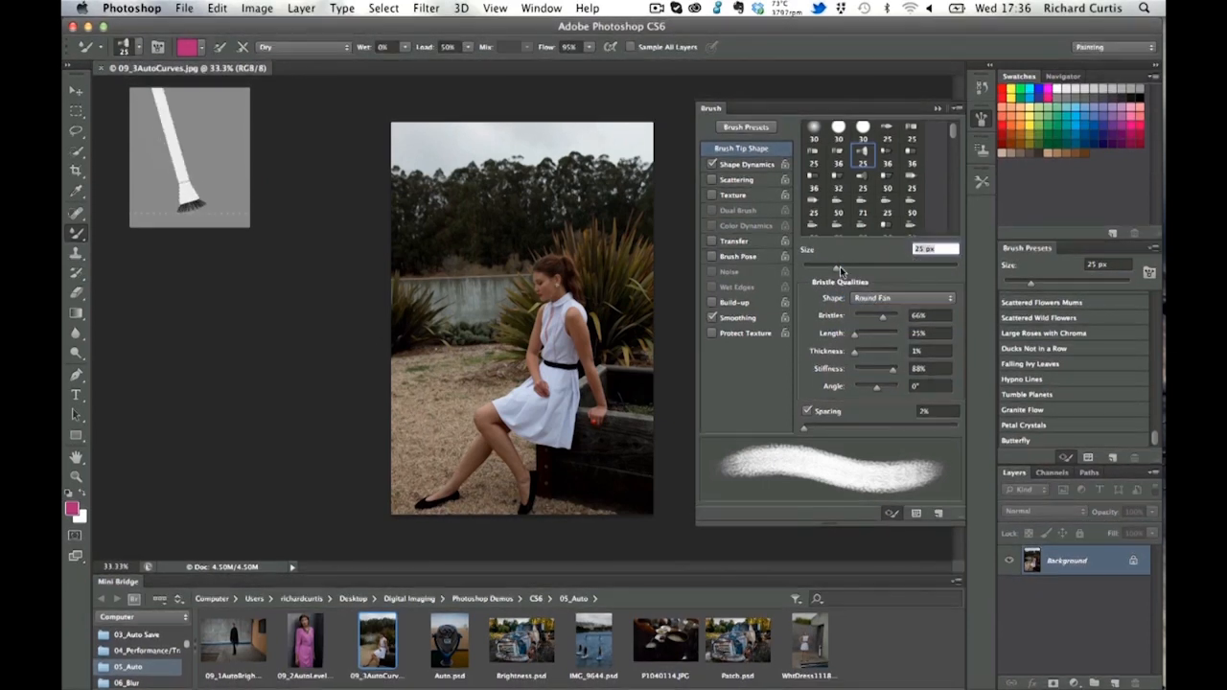
mouse_move(880, 317)
mouse_down()
mouse_move(855, 323)
mouse_move(867, 337)
mouse_up()
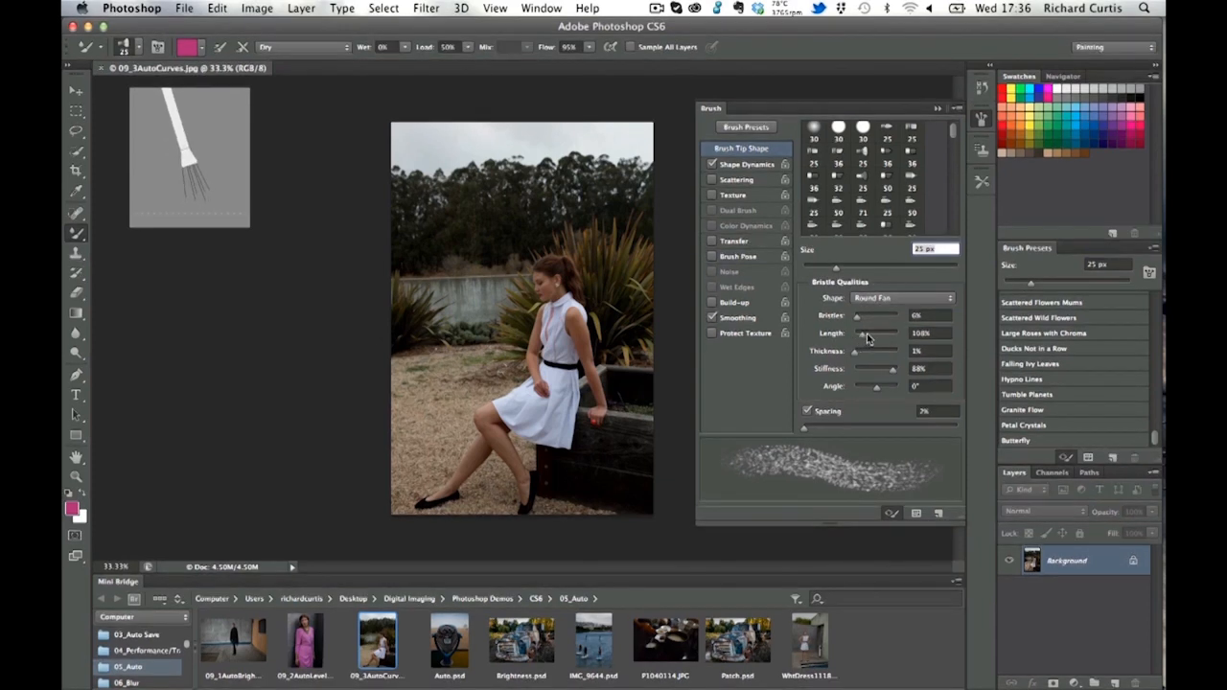
drag(855, 355, 866, 356)
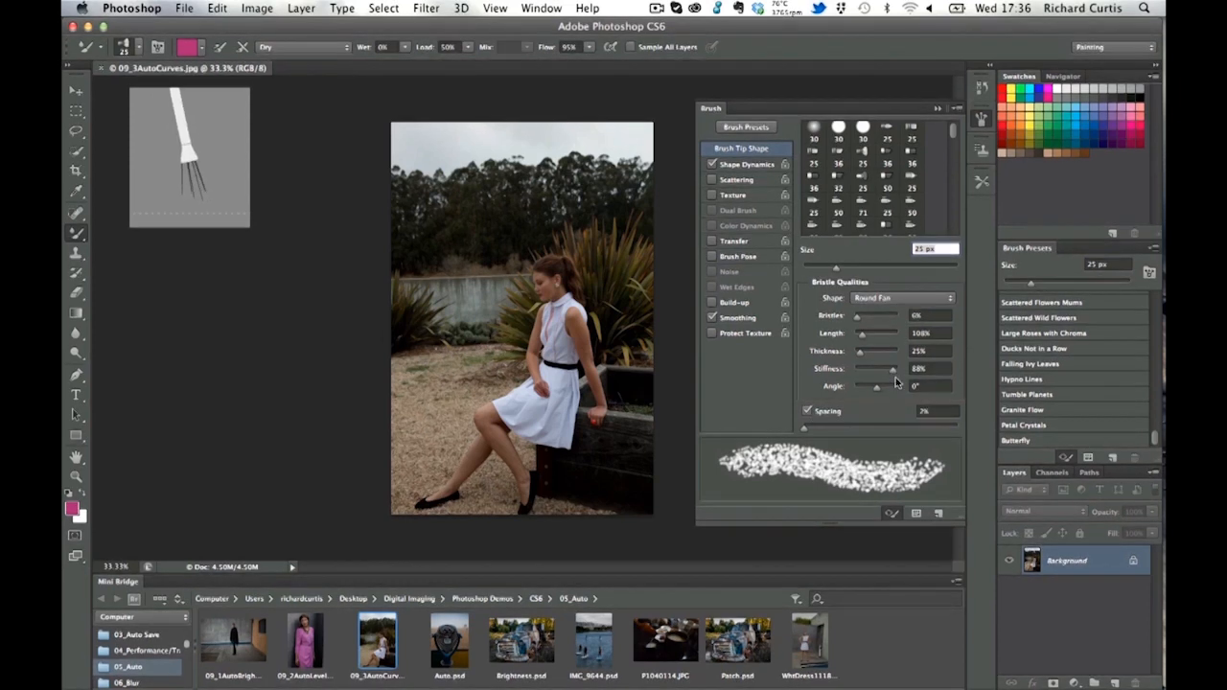
Open the brush's Shape Dynamics settings and enlarge the brush to 175 px.
click(757, 165)
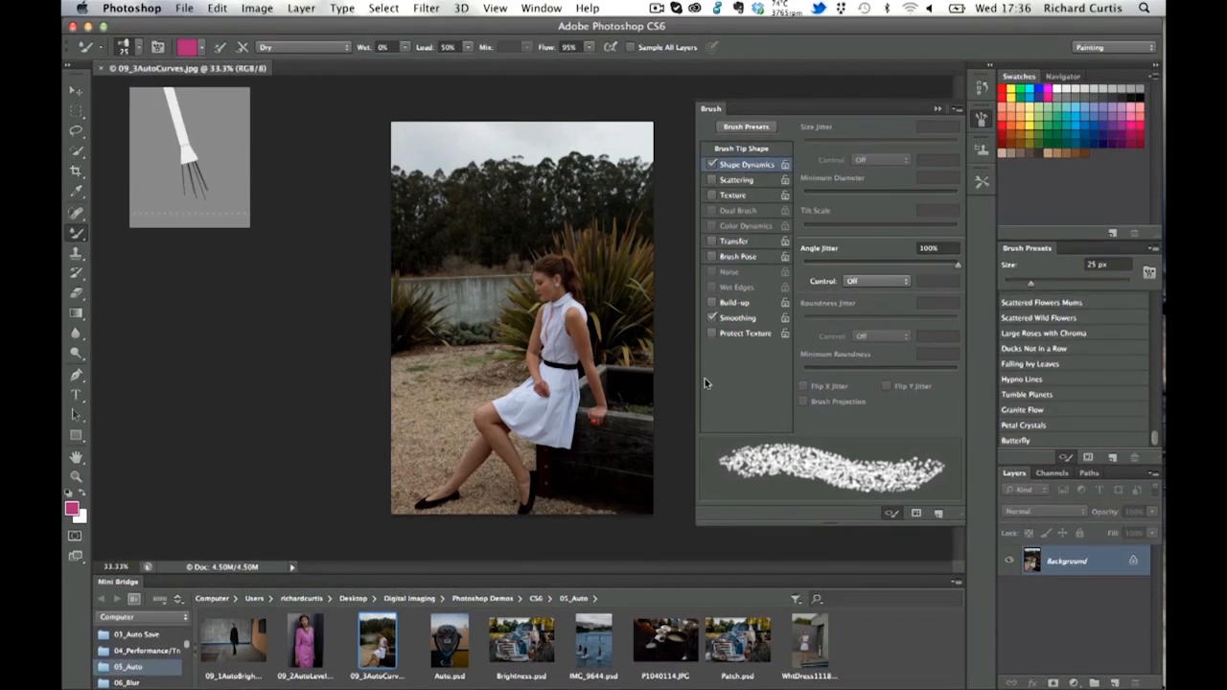
key(bracketright)
key(bracketright)
key(bracketright)
key(bracketright)
key(bracketright)
key(bracketright)
key(bracketright)
key(bracketright)
key(bracketright)
key(bracketright)
key(bracketright)
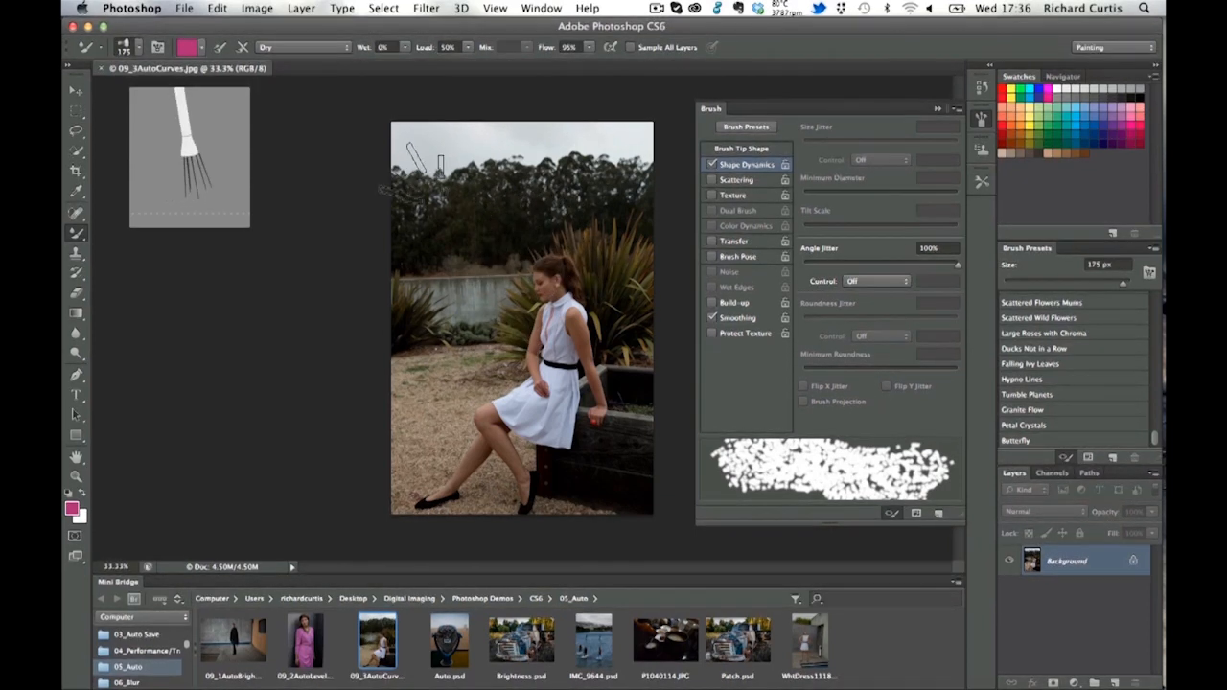
Set the Mixer Brush to Very Wet and paint the pink colour over the trees in the photo's upper left.
click(344, 50)
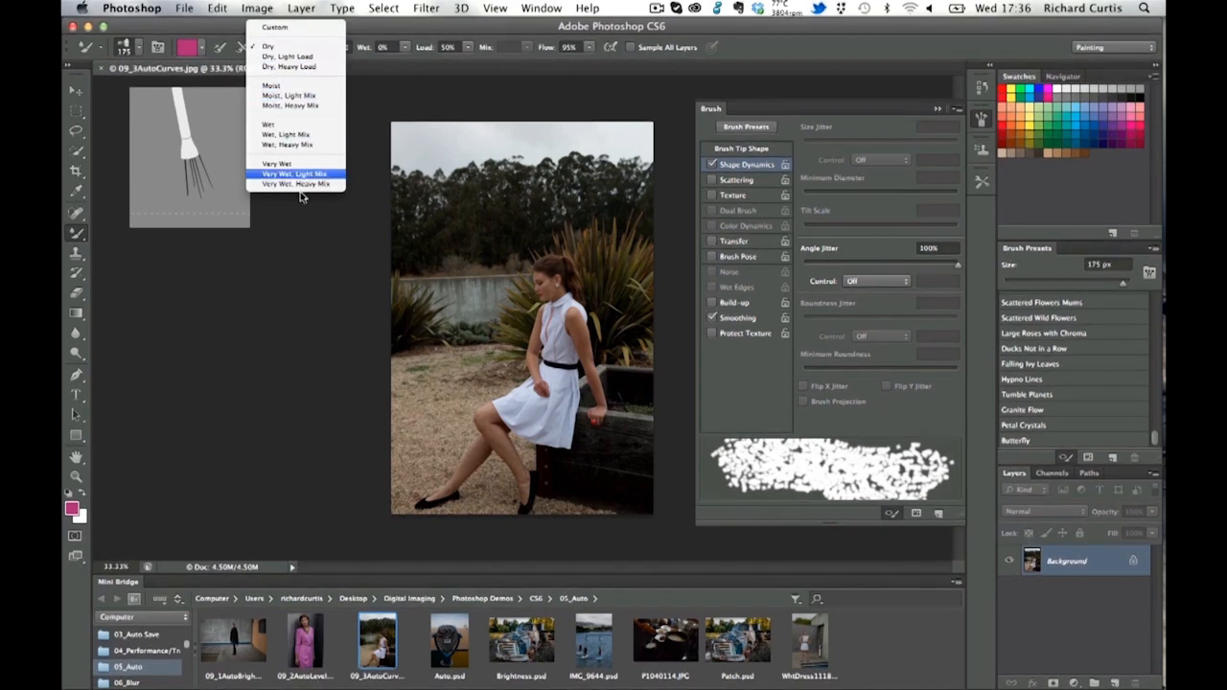
click(299, 163)
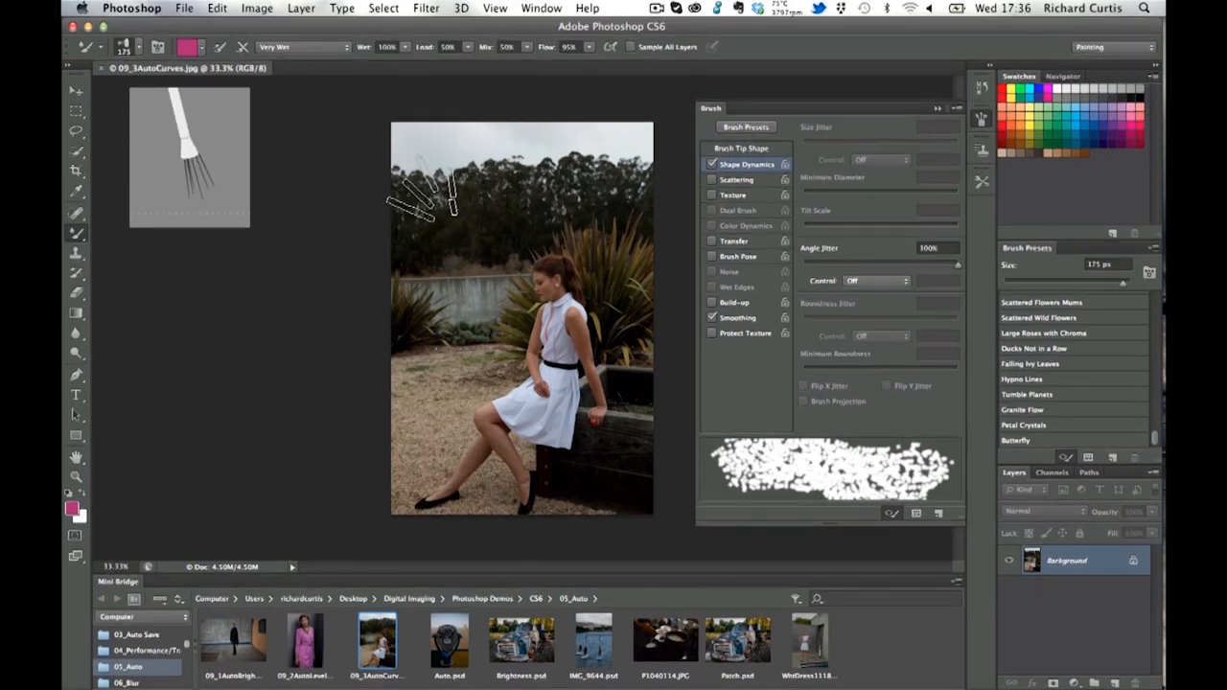
mouse_move(425, 205)
mouse_down()
mouse_move(407, 225)
mouse_move(460, 191)
mouse_move(419, 227)
mouse_move(493, 200)
mouse_move(456, 222)
mouse_up()
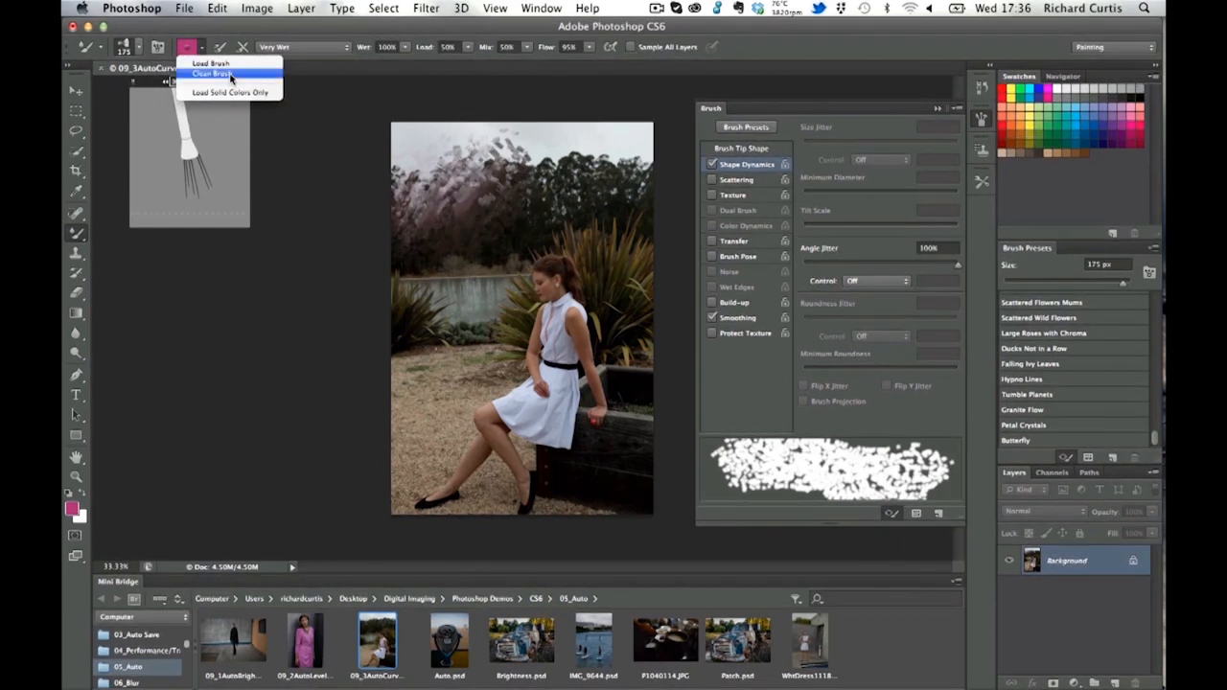
Clean the brush and smear the remaining trees, the plants beside the wall and the woman's skirt.
mouse_move(575, 192)
mouse_down()
mouse_move(613, 144)
mouse_move(596, 202)
mouse_move(628, 220)
mouse_move(585, 269)
mouse_move(602, 283)
mouse_move(605, 236)
mouse_move(634, 225)
mouse_move(618, 330)
mouse_move(633, 254)
mouse_up()
click(247, 96)
mouse_move(417, 278)
mouse_down()
mouse_move(403, 304)
mouse_move(413, 273)
mouse_move(429, 287)
mouse_move(407, 347)
mouse_move(455, 293)
mouse_move(495, 331)
mouse_up()
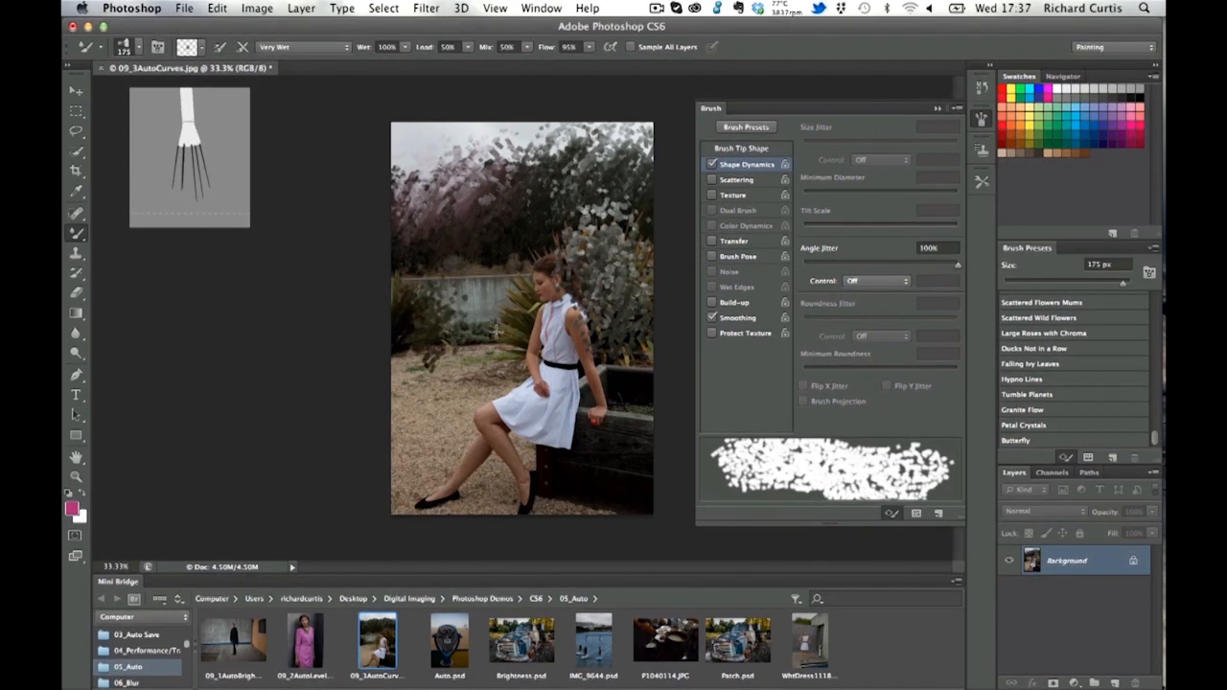
drag(513, 412, 561, 379)
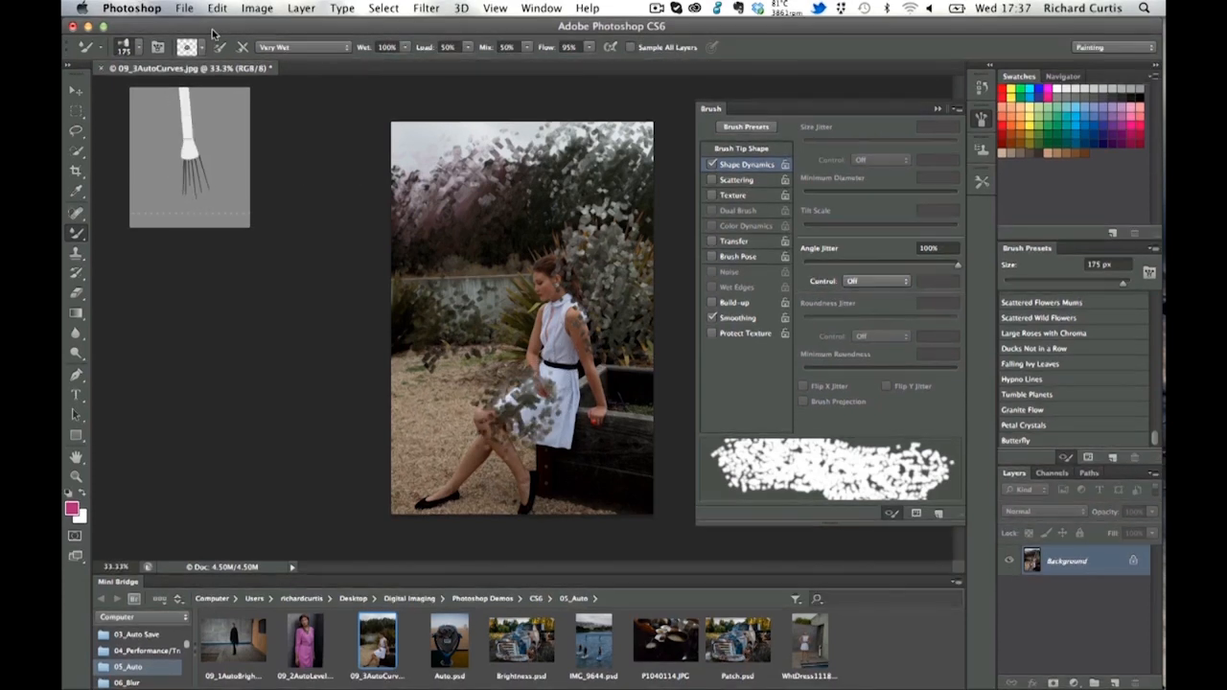
Turn on loading and cleaning the brush after each stroke, and paint over the woman's body, legs and the wooden planter.
mouse_move(470, 374)
mouse_down()
mouse_move(494, 407)
mouse_move(513, 421)
mouse_move(570, 359)
mouse_move(316, 124)
mouse_move(506, 405)
mouse_move(516, 462)
mouse_move(482, 417)
mouse_move(546, 468)
mouse_move(503, 484)
mouse_move(475, 465)
mouse_move(450, 479)
mouse_move(577, 333)
mouse_move(614, 357)
mouse_move(599, 422)
mouse_move(589, 417)
mouse_move(612, 316)
mouse_move(609, 349)
mouse_move(595, 345)
mouse_move(639, 408)
mouse_move(613, 445)
mouse_move(594, 438)
mouse_move(544, 471)
mouse_move(591, 502)
mouse_up()
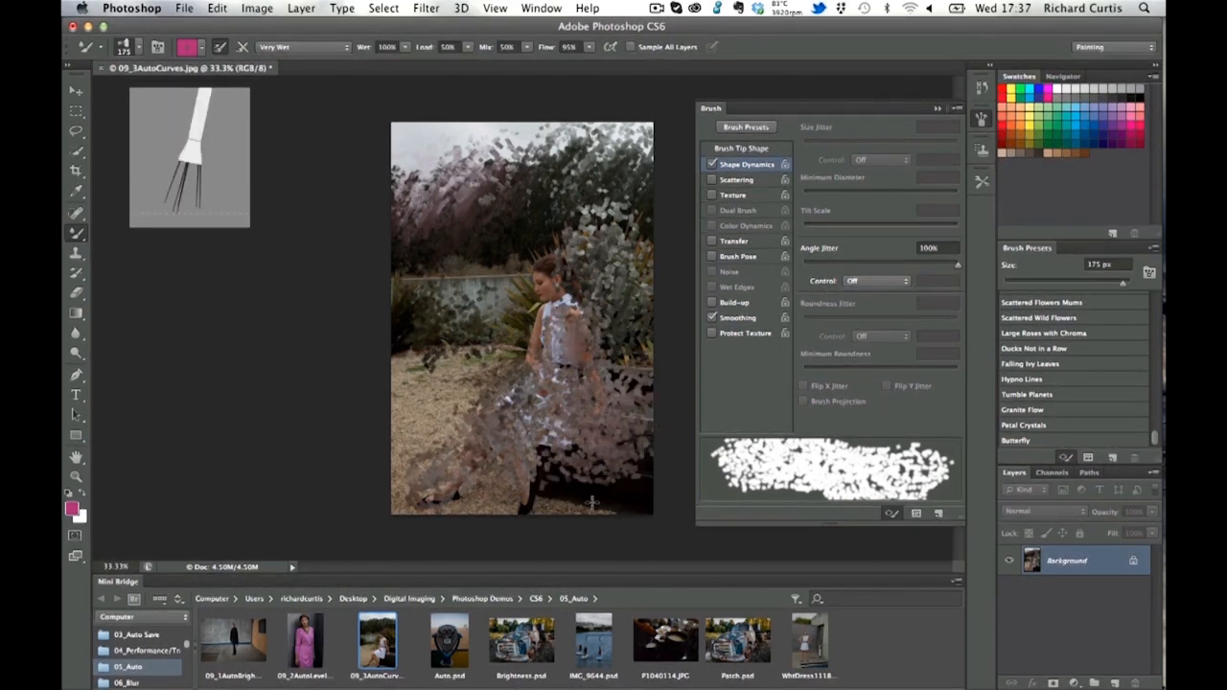
click(202, 47)
click(201, 63)
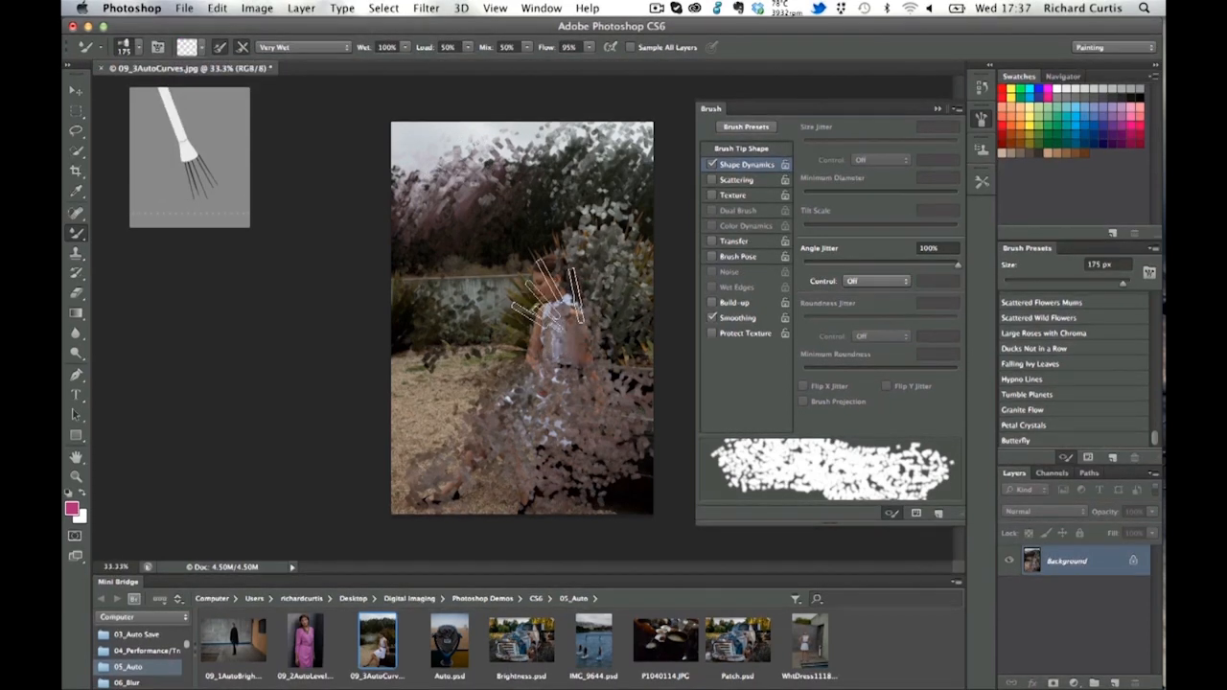
Smear the woman's upper body in the portrait photo with the Mixer Brush.
mouse_move(551, 330)
mouse_down()
mouse_move(557, 288)
mouse_move(542, 293)
mouse_move(582, 321)
mouse_move(553, 317)
mouse_move(521, 350)
mouse_move(572, 326)
mouse_up()
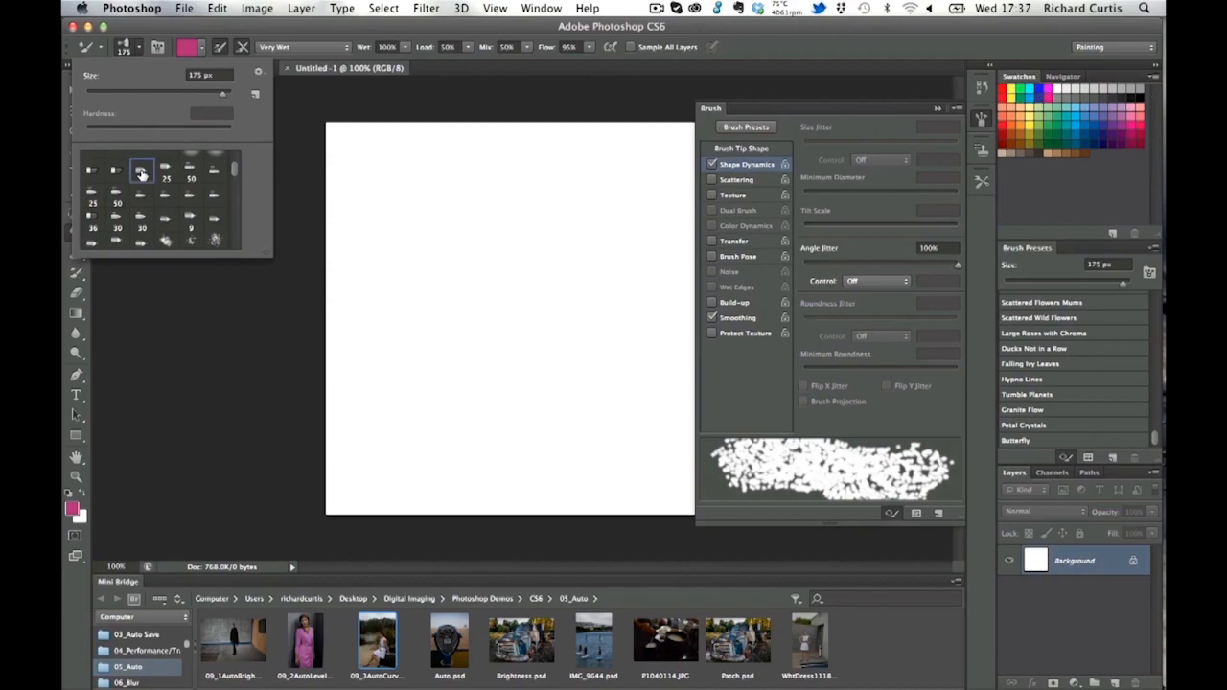
In a new blank document, choose the Square Charcoal brush and change its tip shape to Erodible Round.
click(141, 174)
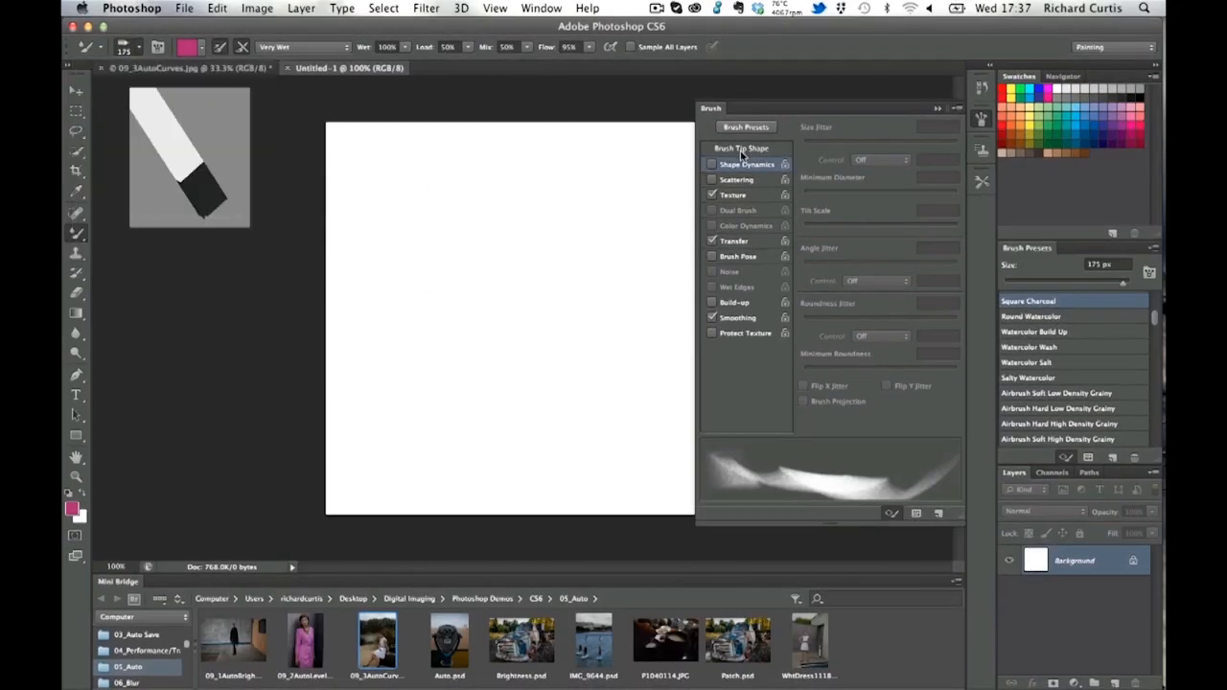
click(743, 150)
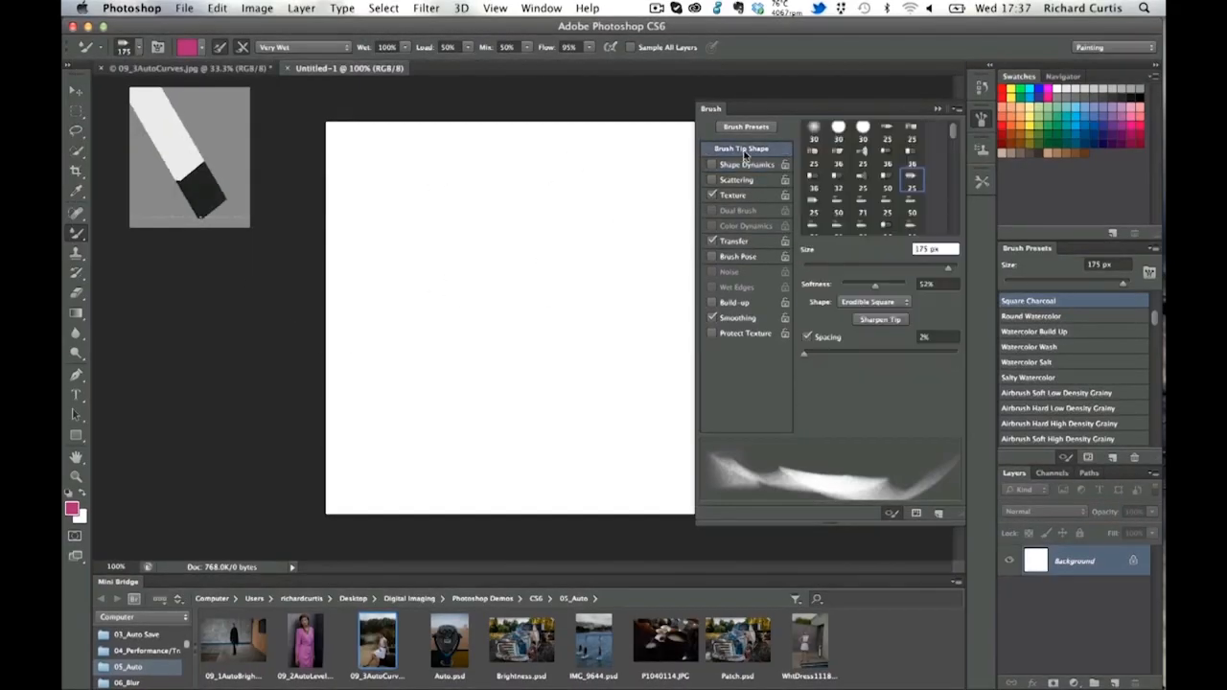
click(906, 303)
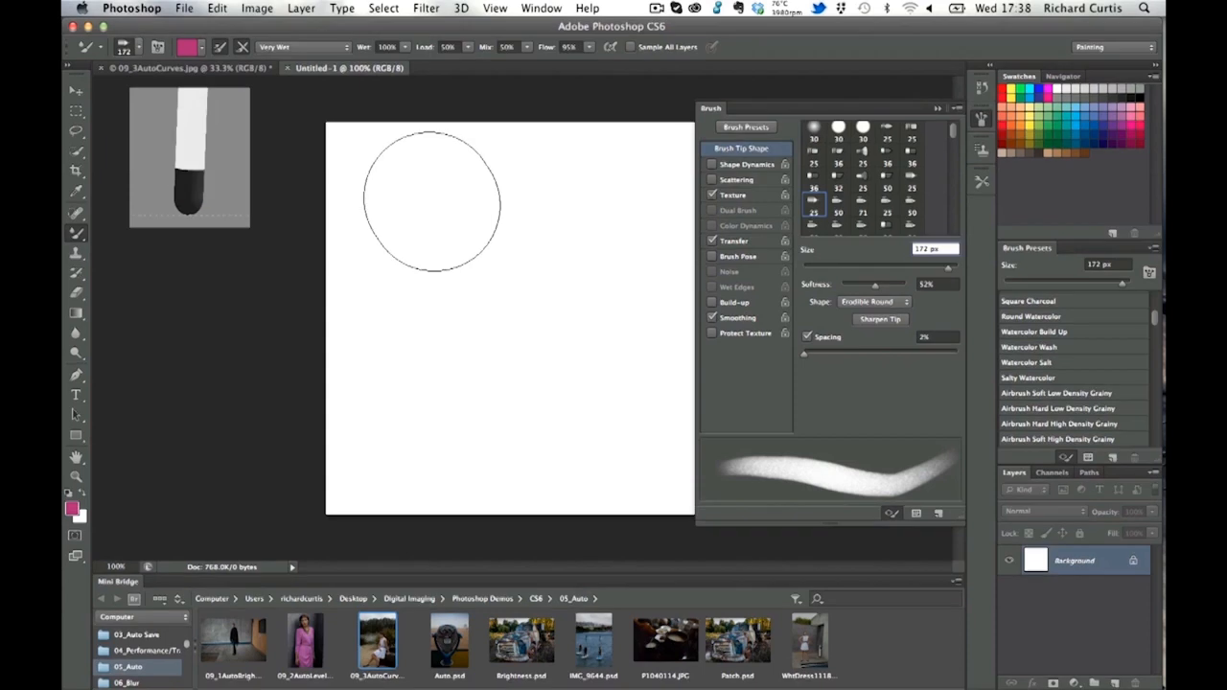
Paint overlapping pink strokes on the canvas, raising the tip's softness to 100%, and sharpen the erodible tip.
mouse_move(460, 216)
mouse_down()
mouse_move(483, 213)
mouse_move(460, 201)
mouse_move(488, 202)
mouse_move(518, 221)
mouse_move(498, 275)
mouse_move(539, 233)
mouse_move(542, 292)
mouse_up()
drag(875, 284, 883, 289)
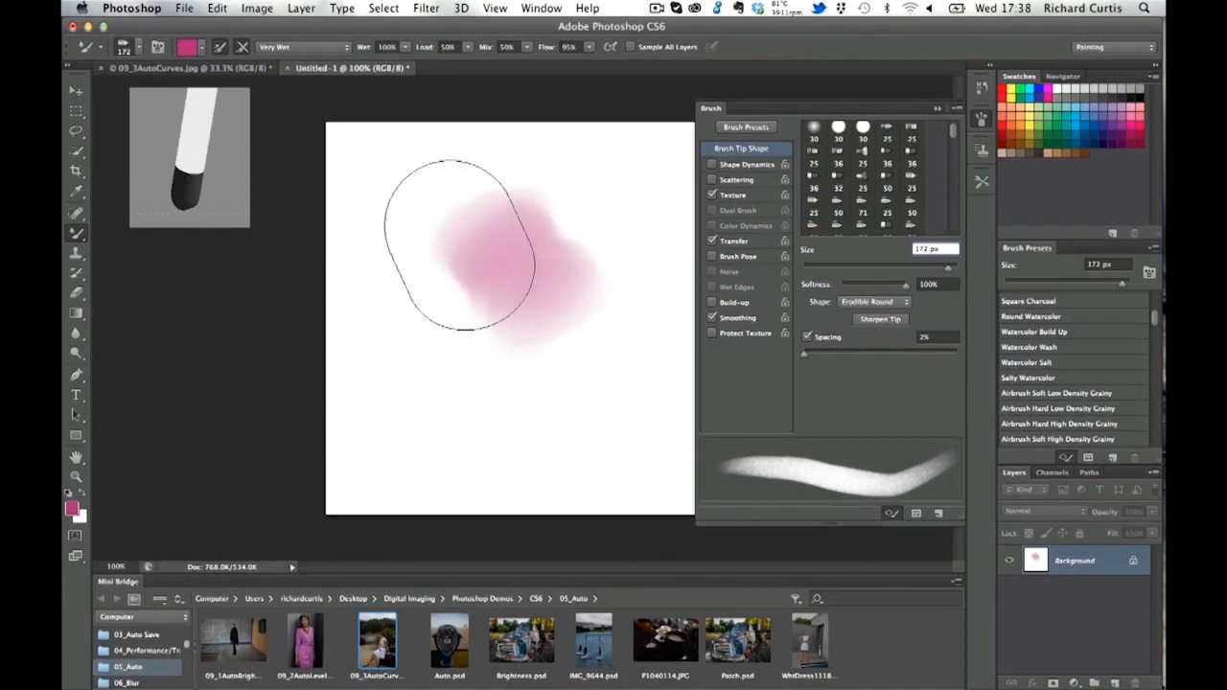
mouse_move(485, 169)
mouse_down()
mouse_move(466, 199)
mouse_move(473, 212)
mouse_move(506, 199)
mouse_move(471, 233)
mouse_move(499, 222)
mouse_move(451, 222)
mouse_move(421, 242)
mouse_move(488, 202)
mouse_move(418, 251)
mouse_move(462, 194)
mouse_move(396, 217)
mouse_move(450, 165)
mouse_move(441, 221)
mouse_up()
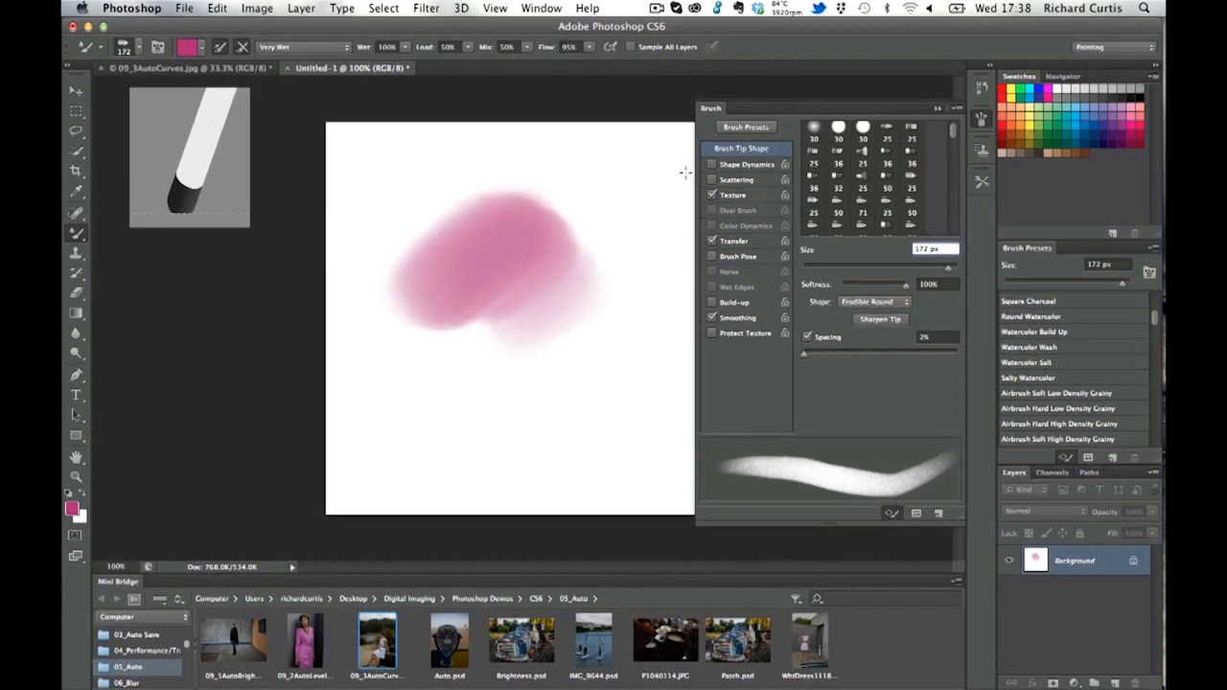
click(880, 320)
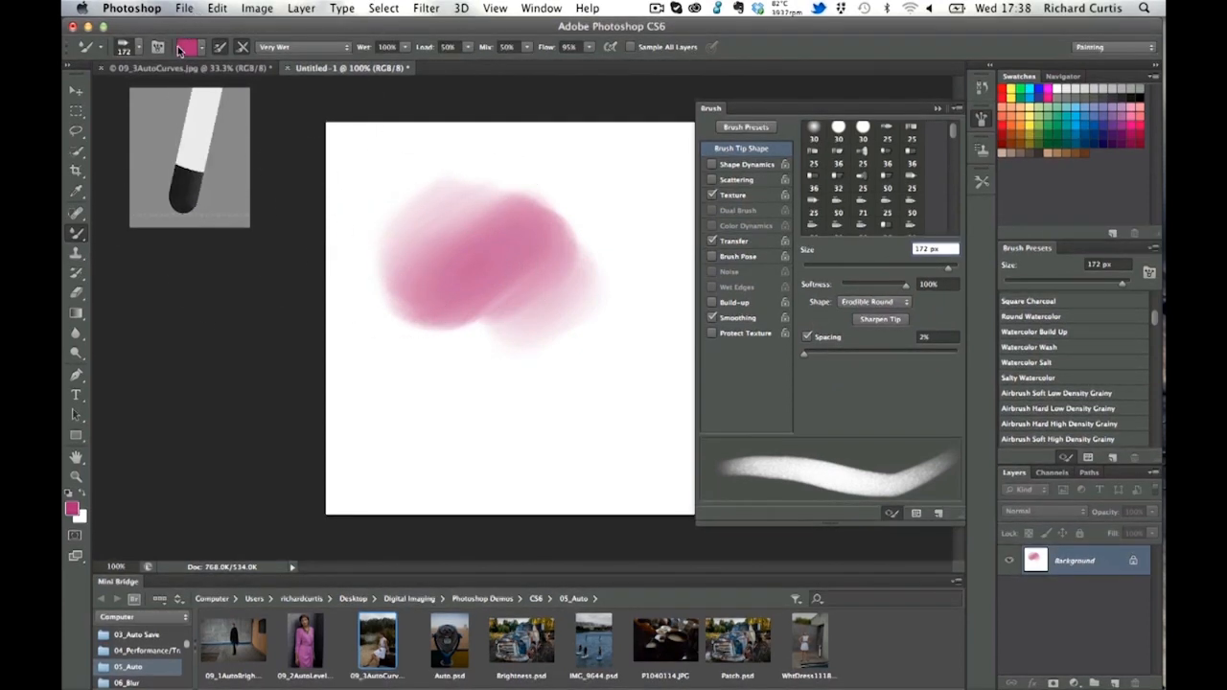
Change the Mixer Brush colour to dark magenta (#5f1440) and paint strokes over the right side of the pink area.
click(187, 46)
click(530, 325)
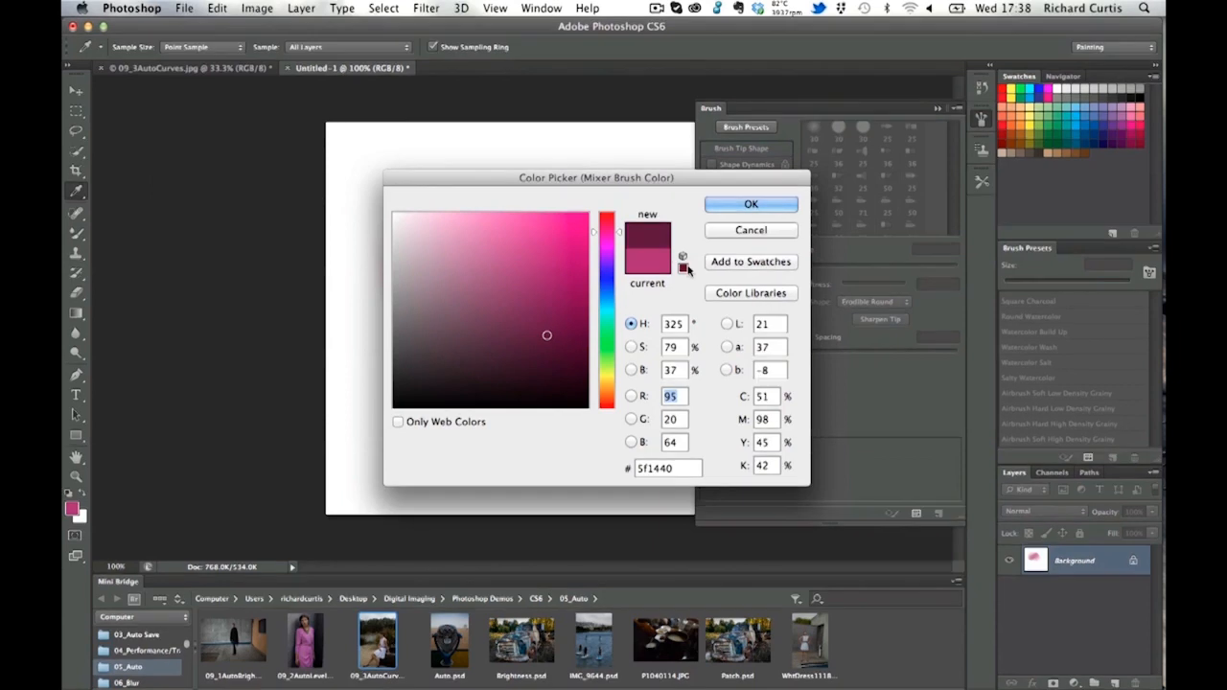
click(735, 204)
mouse_move(541, 217)
mouse_down()
mouse_move(587, 286)
mouse_move(597, 232)
mouse_up()
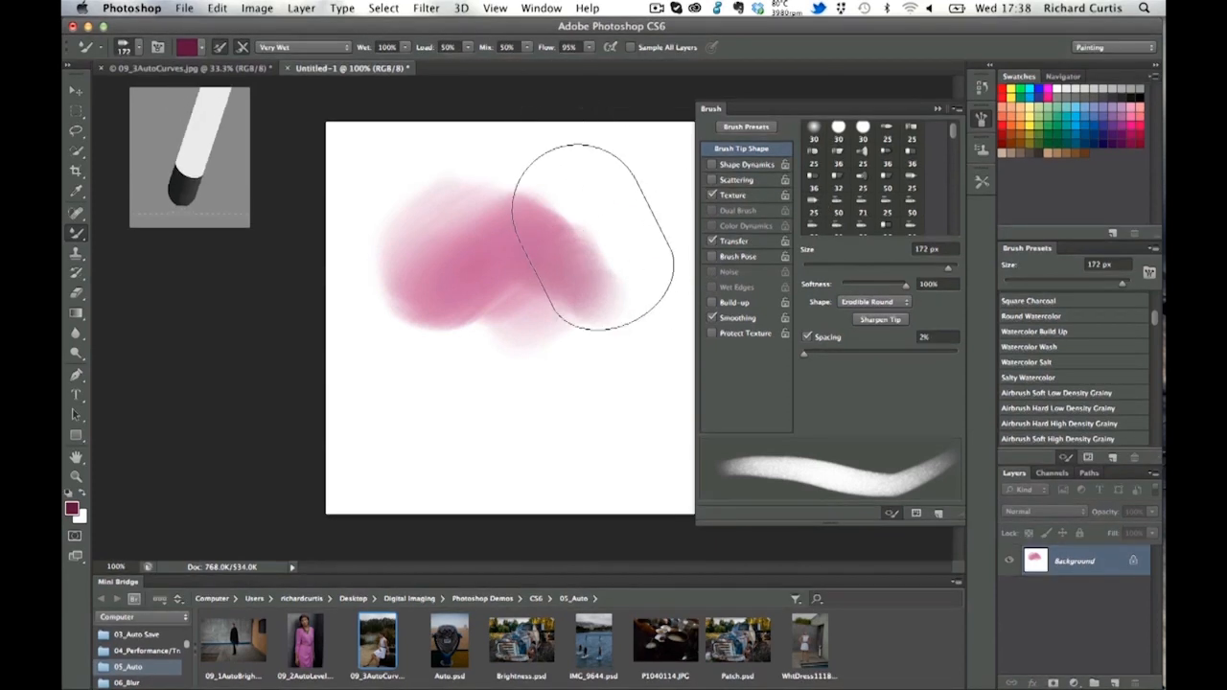
drag(576, 187, 637, 235)
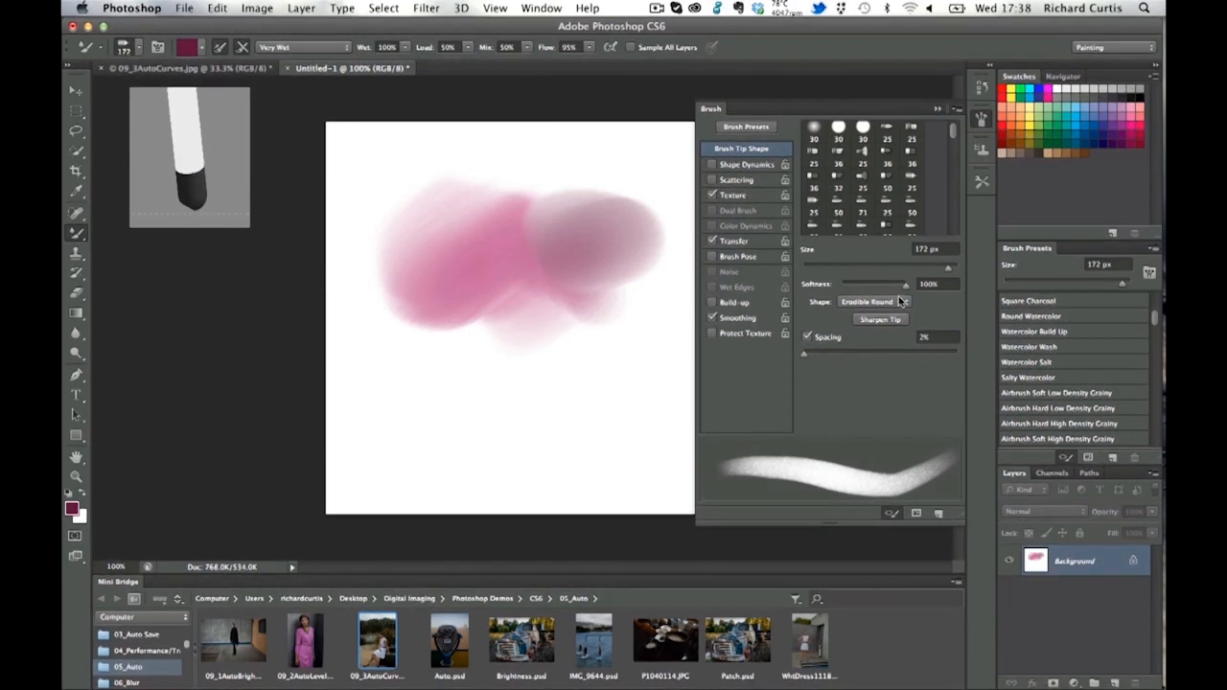
Set the tip's softness to 4% and save a new brush preset, appending a first name and "Fixed Erodible" to the suggested name.
mouse_move(882, 290)
mouse_down()
mouse_move(833, 286)
mouse_move(907, 289)
mouse_move(853, 284)
mouse_up()
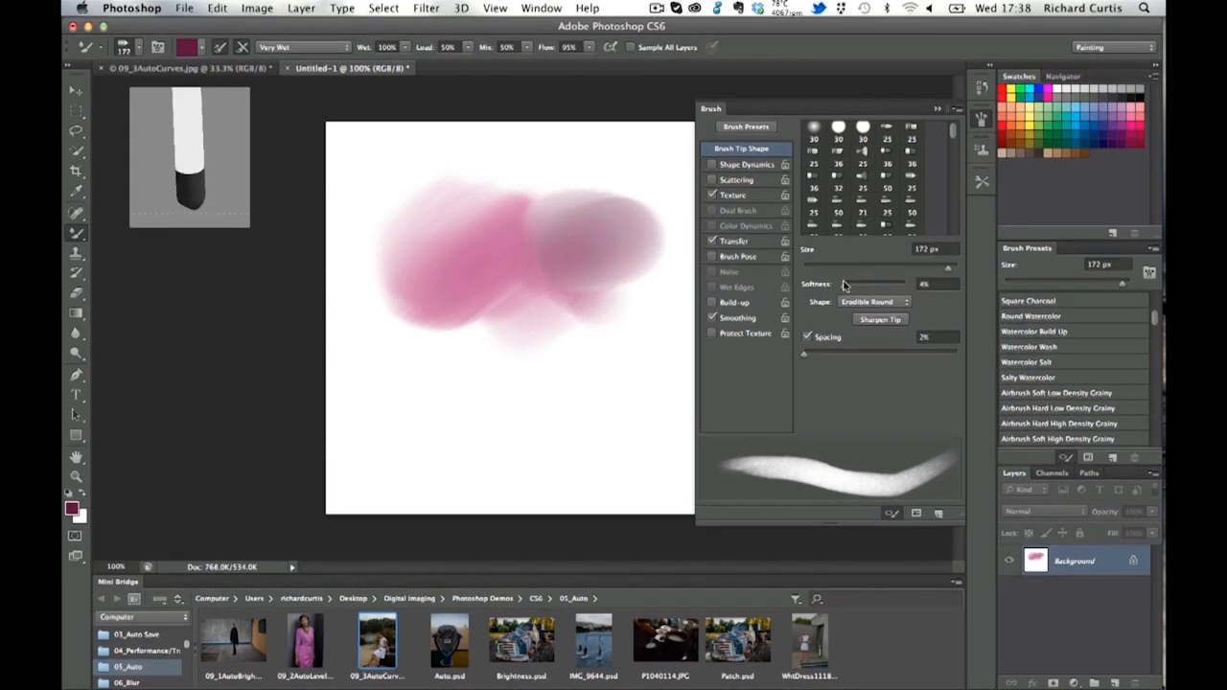
click(956, 108)
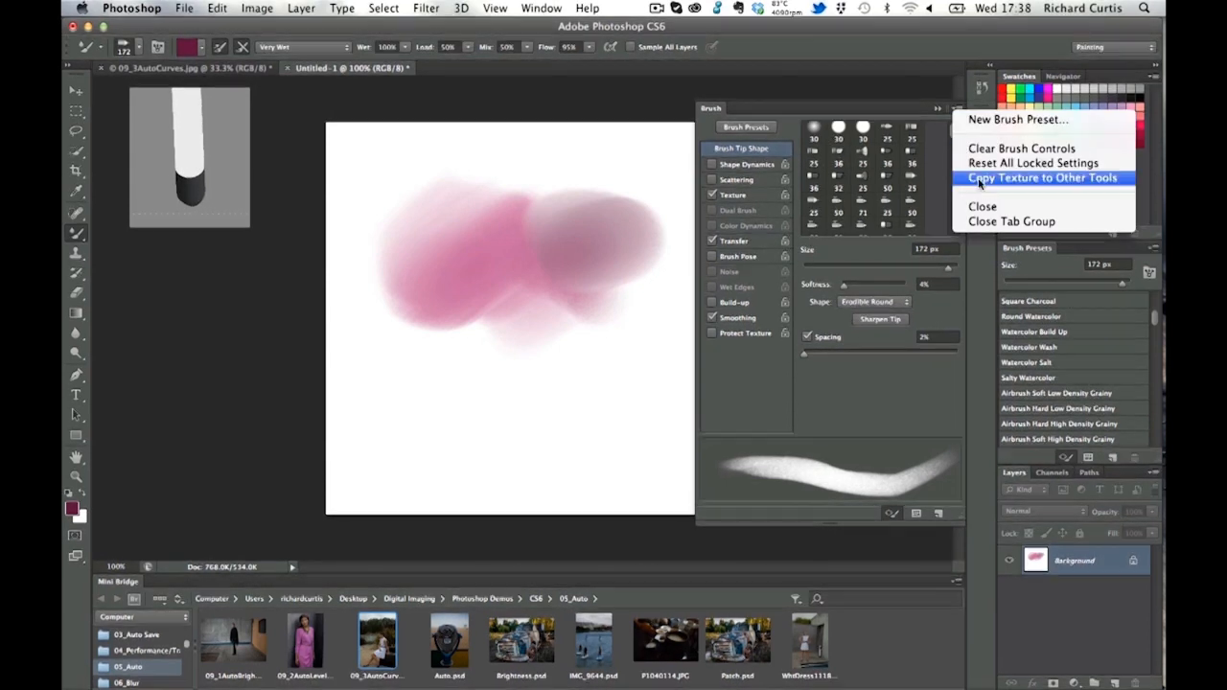
click(1011, 119)
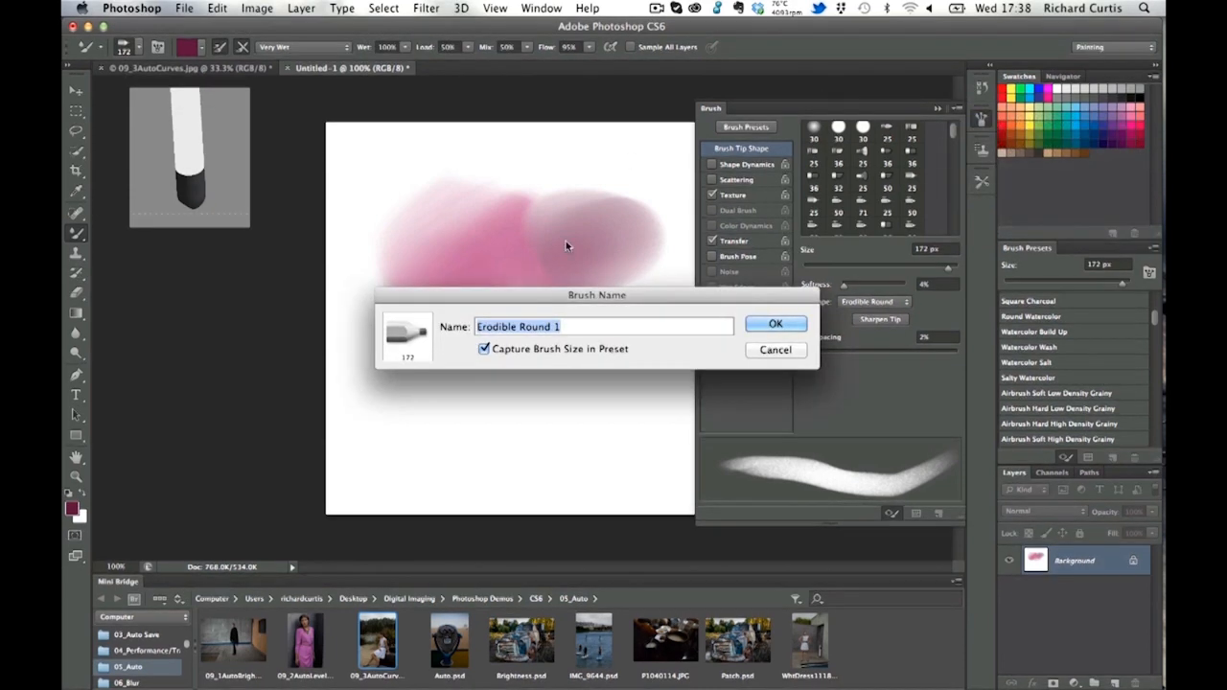
click(575, 325)
text(- richard Fixed Erodible)
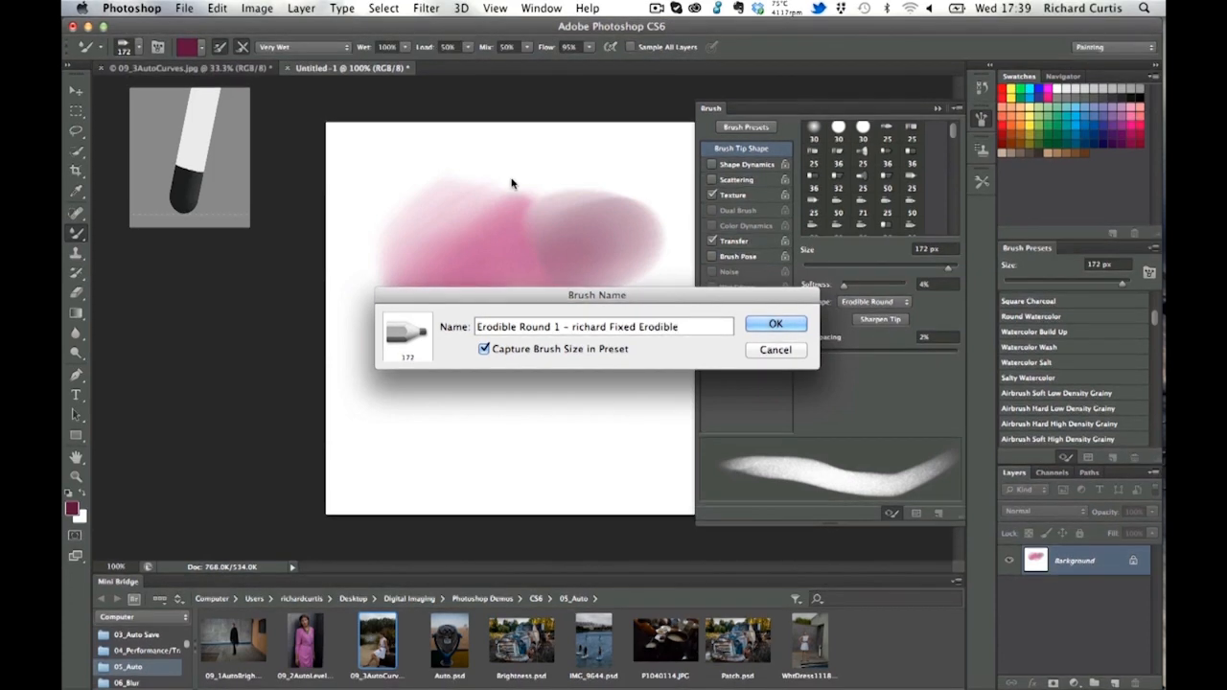
click(773, 324)
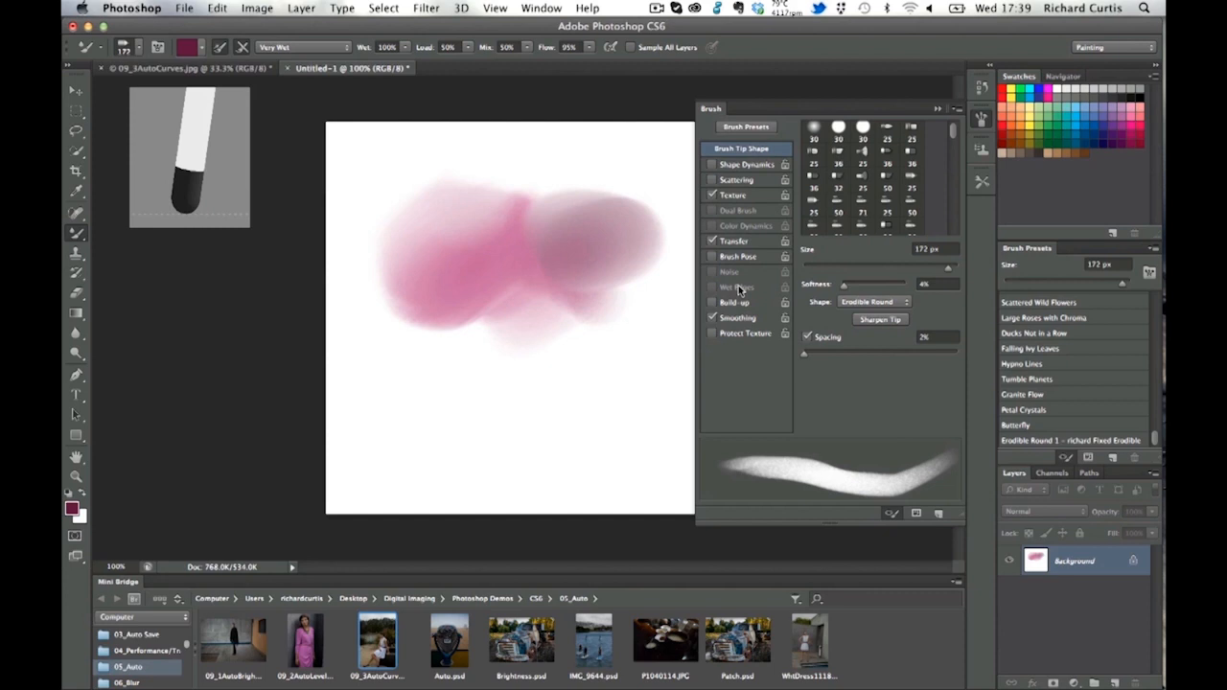
click(712, 164)
click(738, 256)
click(128, 47)
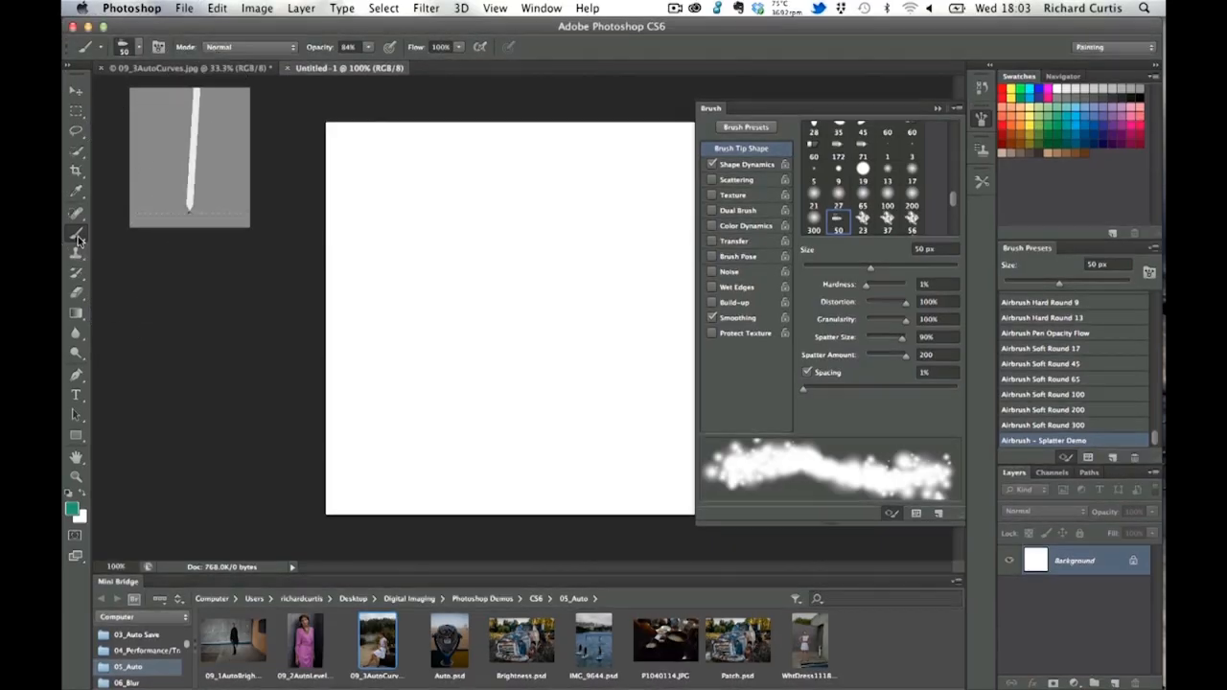
Use the Brush tool with the 50 px Airbrush - Splatter Demo preset.
click(78, 240)
click(138, 48)
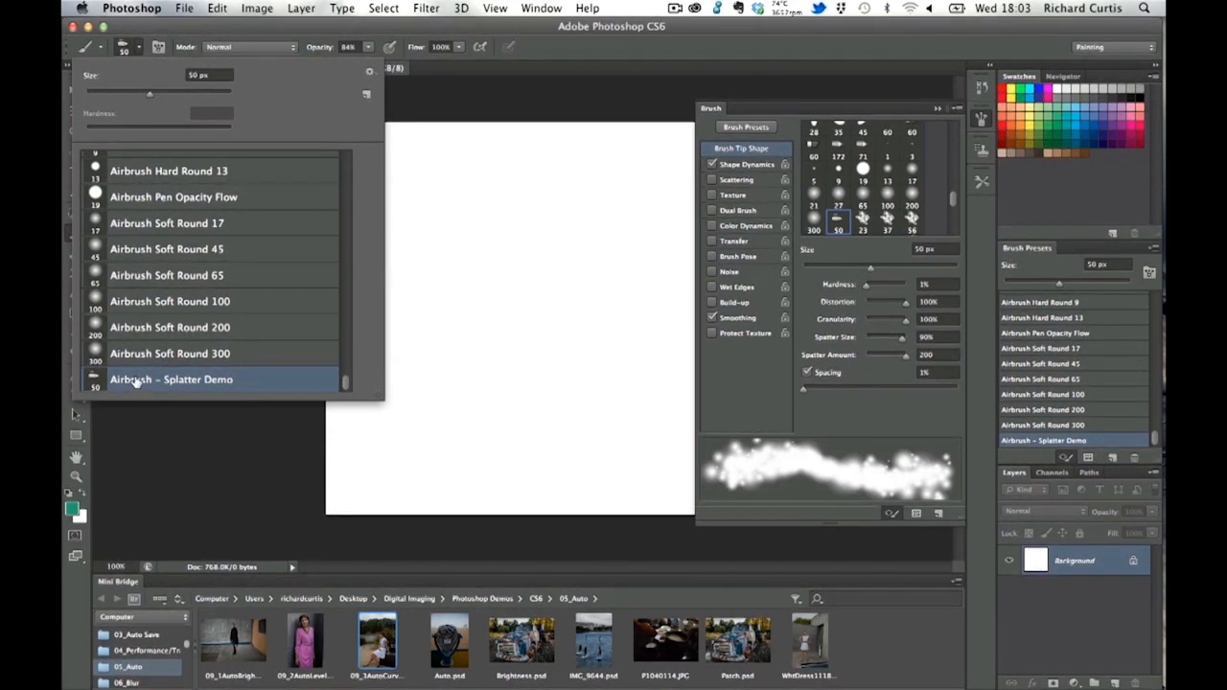
click(466, 65)
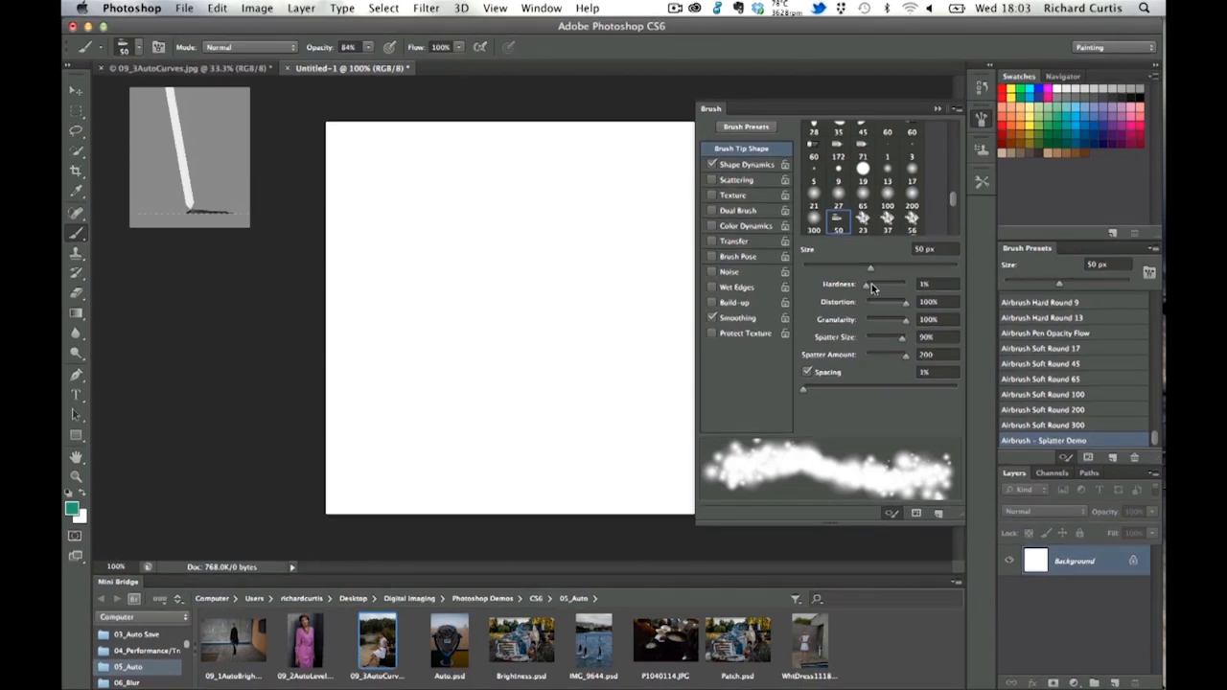
Set the airbrush tip's hardness to 30% and paint a looping green splatter stroke on the blank canvas.
drag(868, 286, 877, 286)
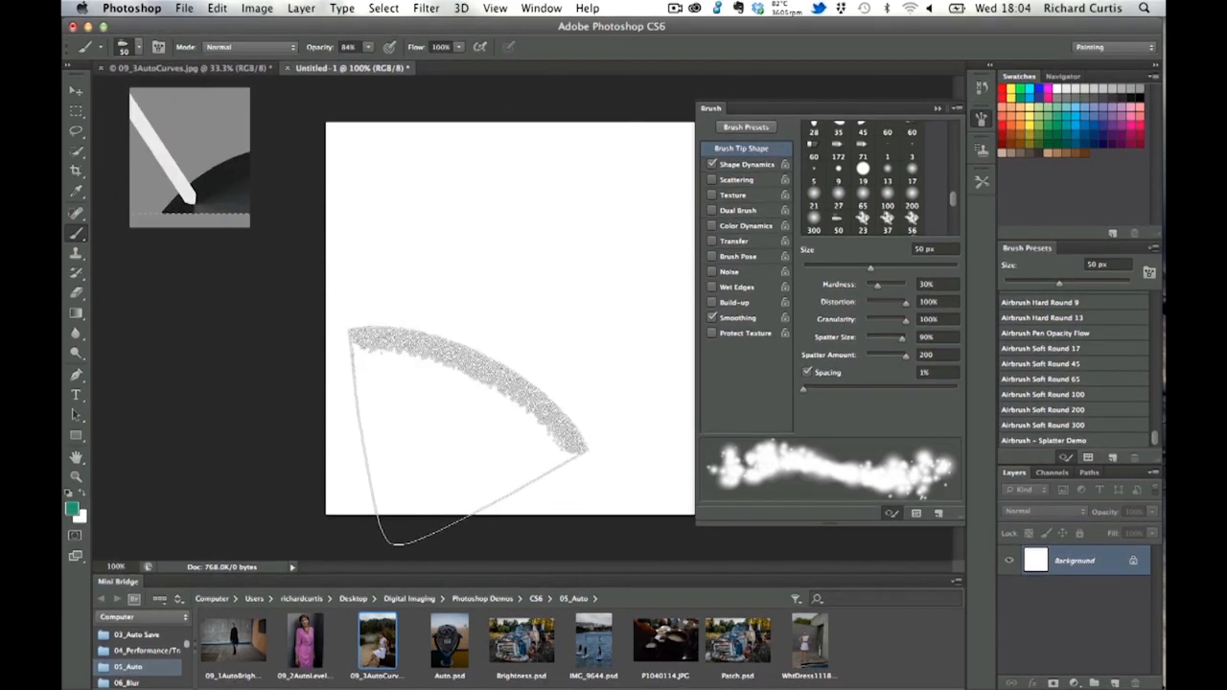
click(410, 493)
mouse_move(414, 491)
mouse_down()
mouse_move(460, 426)
mouse_move(536, 408)
mouse_up()
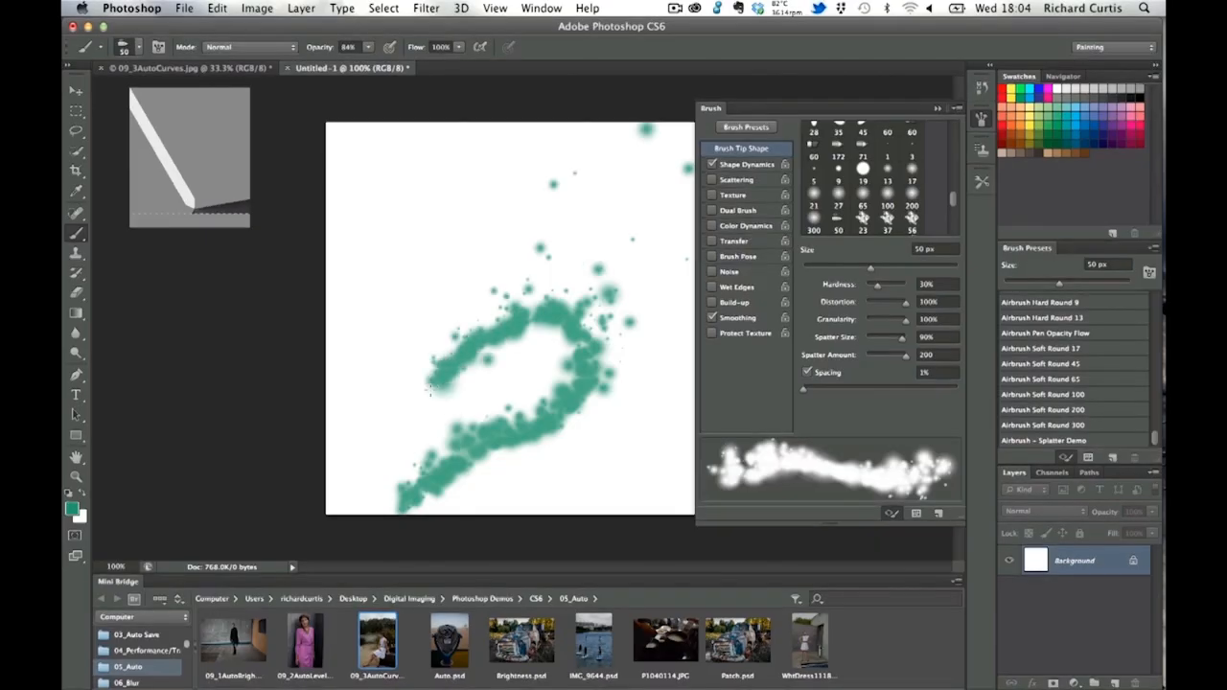
Change the foreground colour to blue, paint an arching splatter stroke over the green loop, and set the Spatter Size to 20%.
click(71, 511)
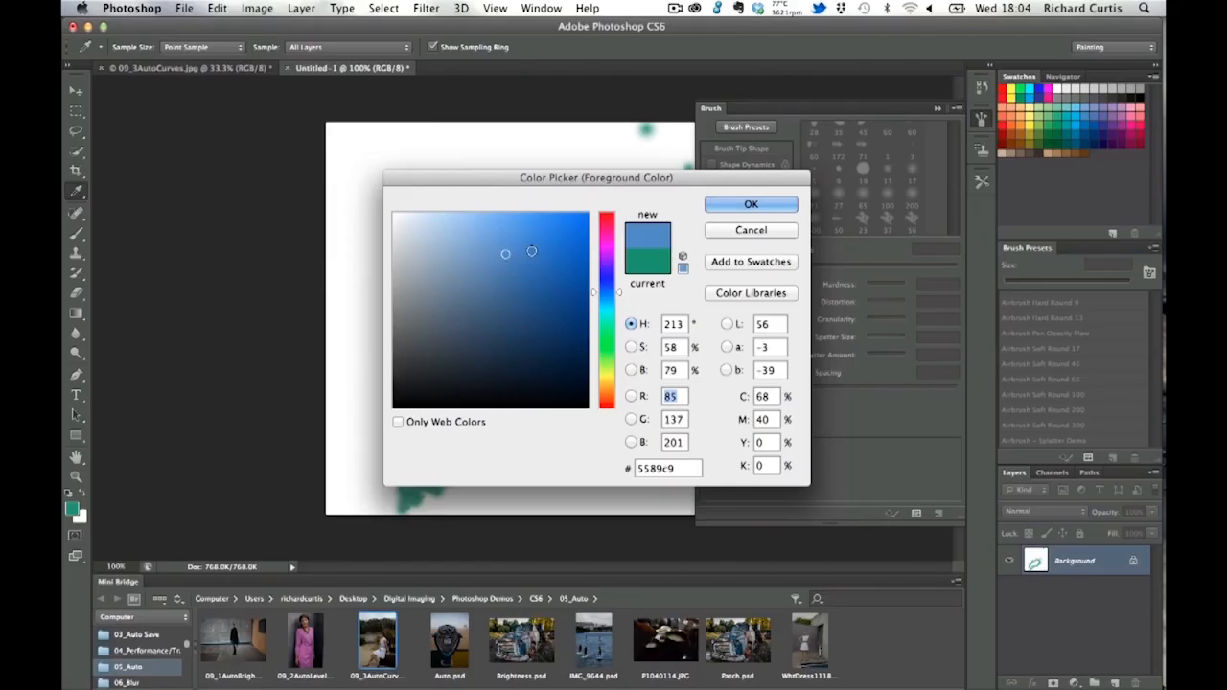
click(781, 205)
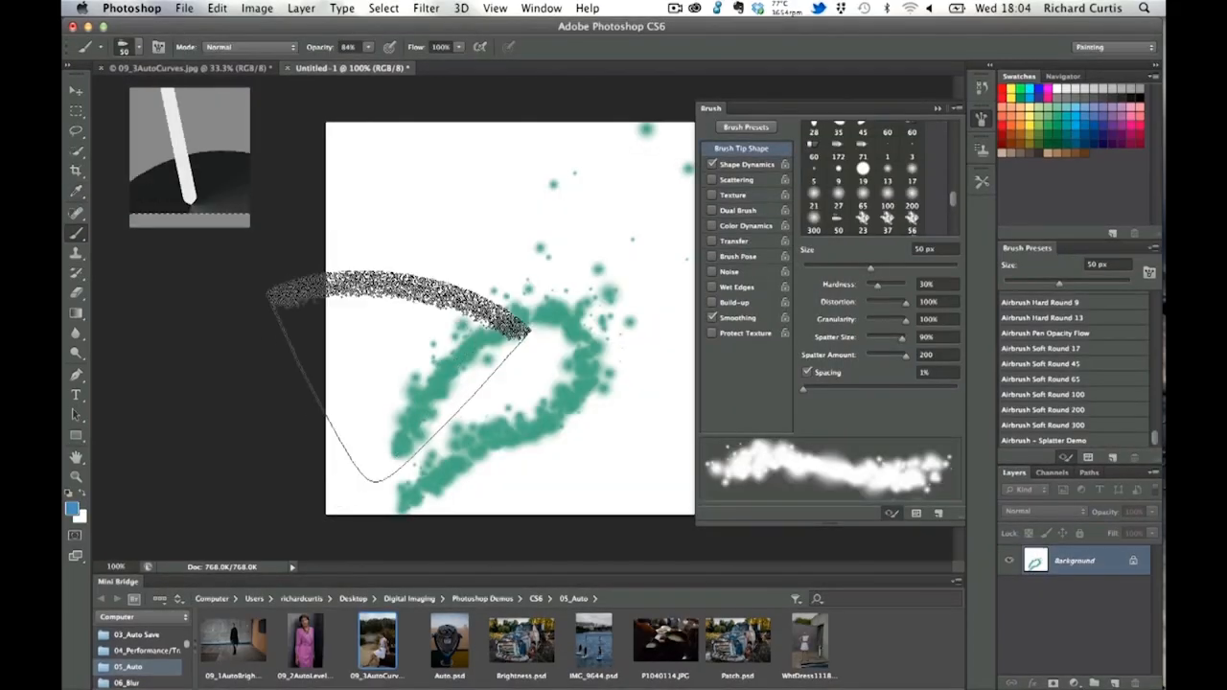
drag(498, 335, 570, 455)
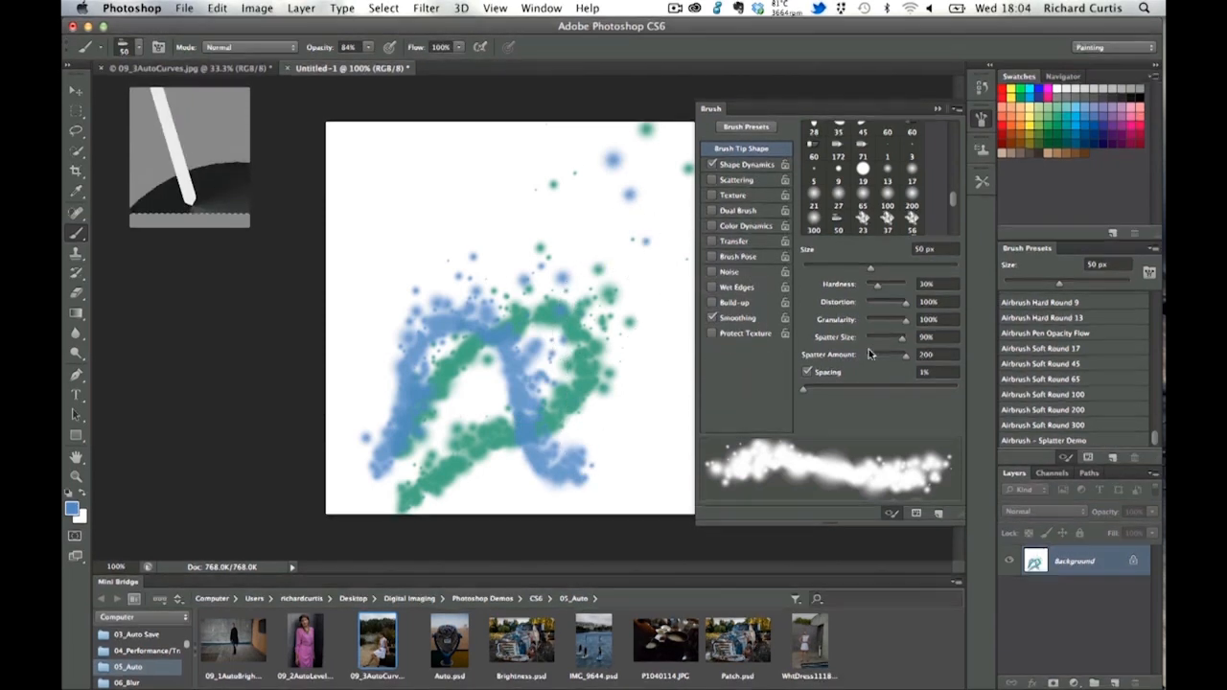
drag(904, 337, 871, 340)
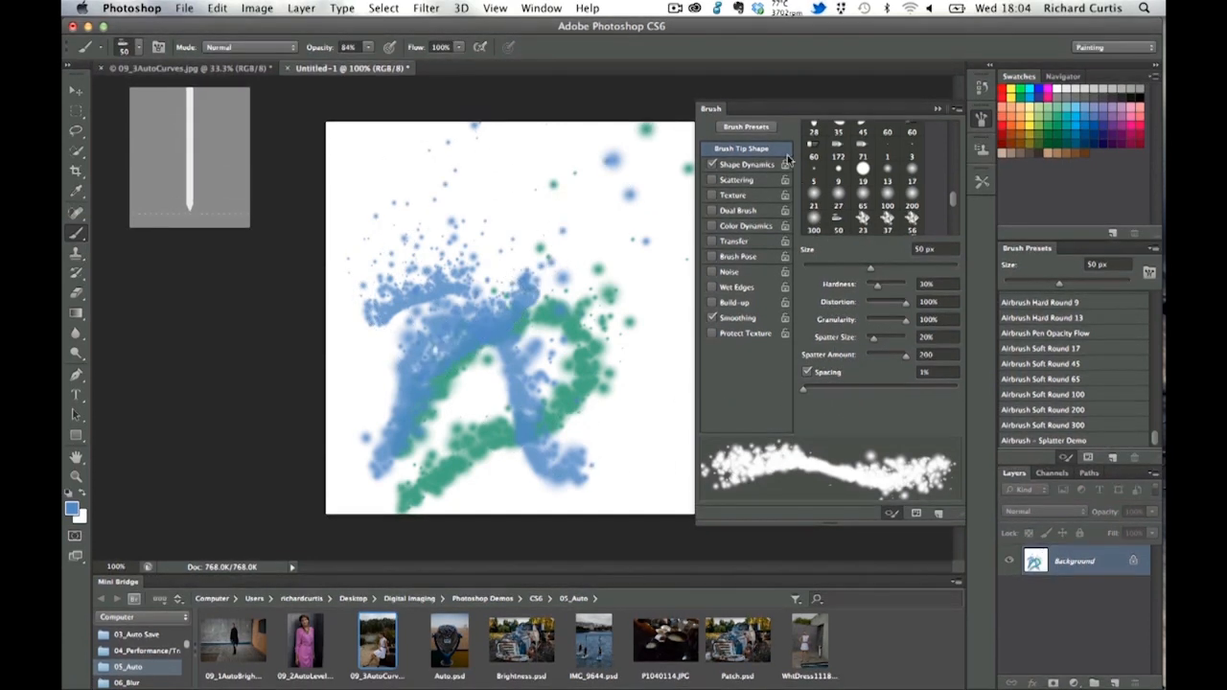
Enable Color Dynamics with Apply Per Tip and paint multicoloured splatter strokes diagonally across the blue and green ones.
click(745, 165)
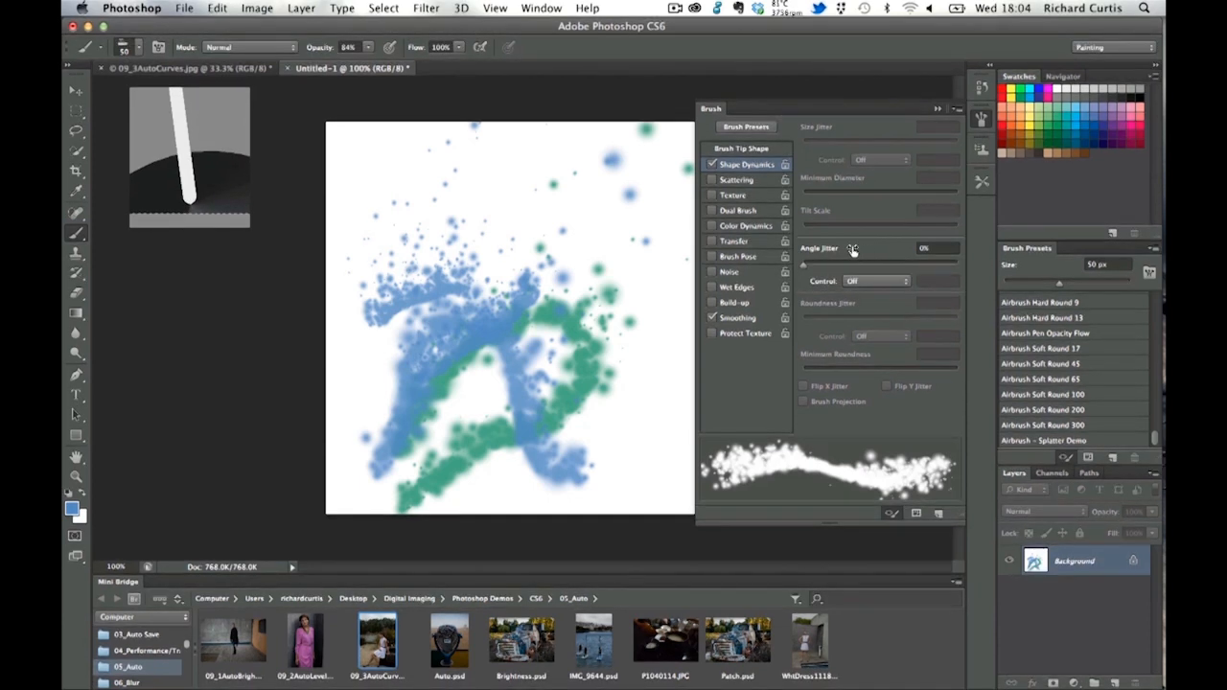
click(749, 227)
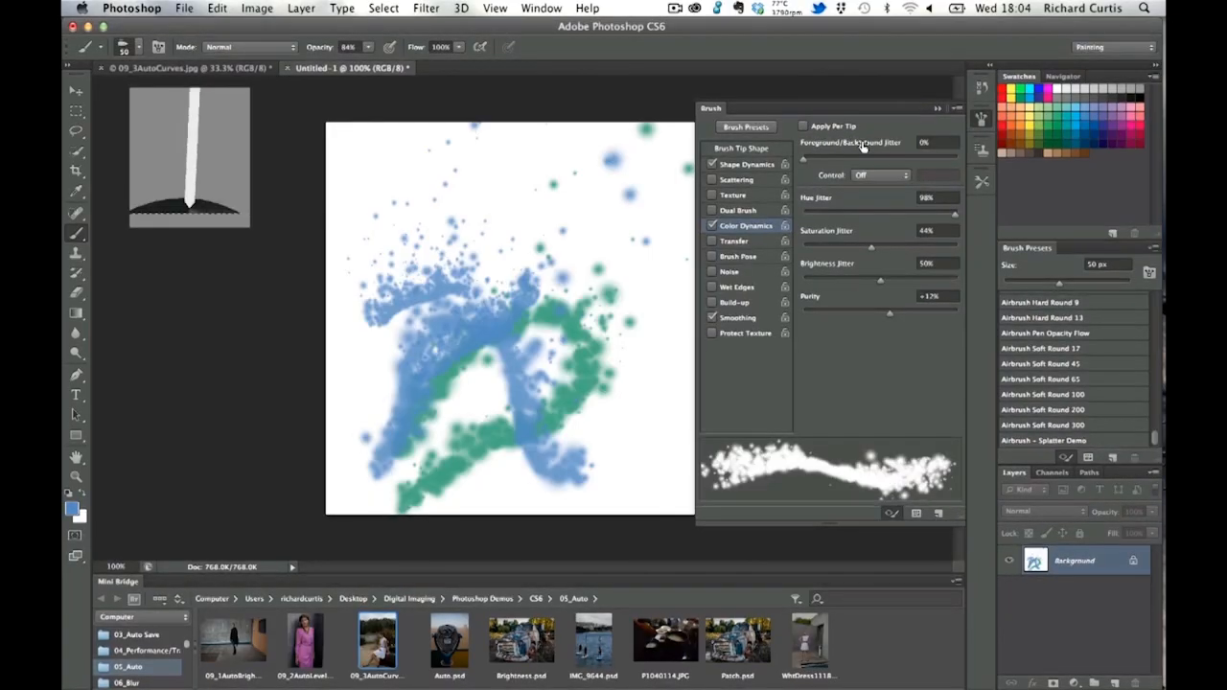
click(803, 125)
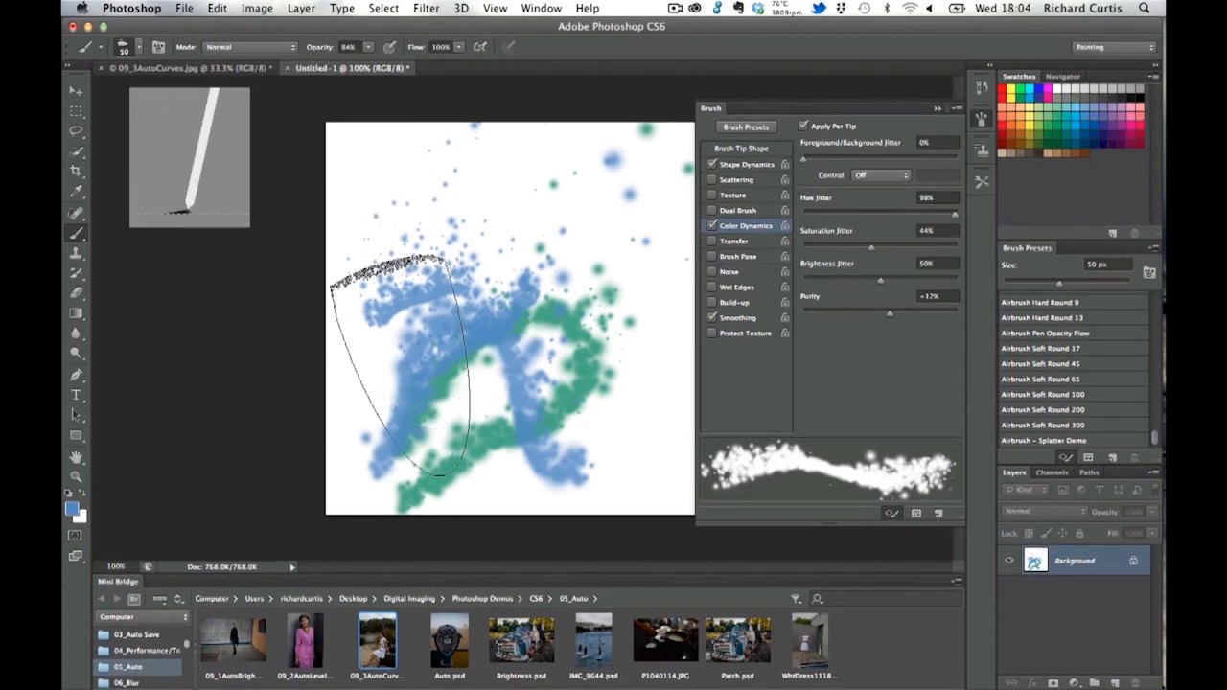
drag(433, 443, 512, 380)
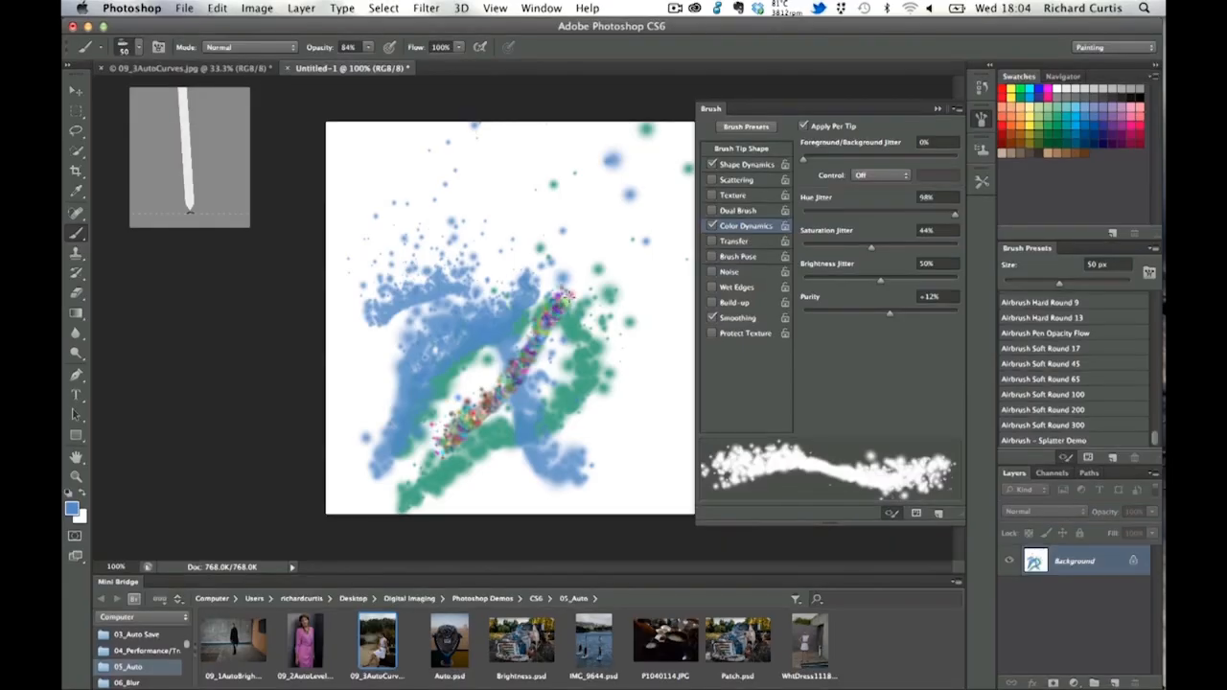
mouse_move(572, 288)
mouse_down()
mouse_move(621, 213)
mouse_move(613, 192)
mouse_move(523, 273)
mouse_move(484, 331)
mouse_up()
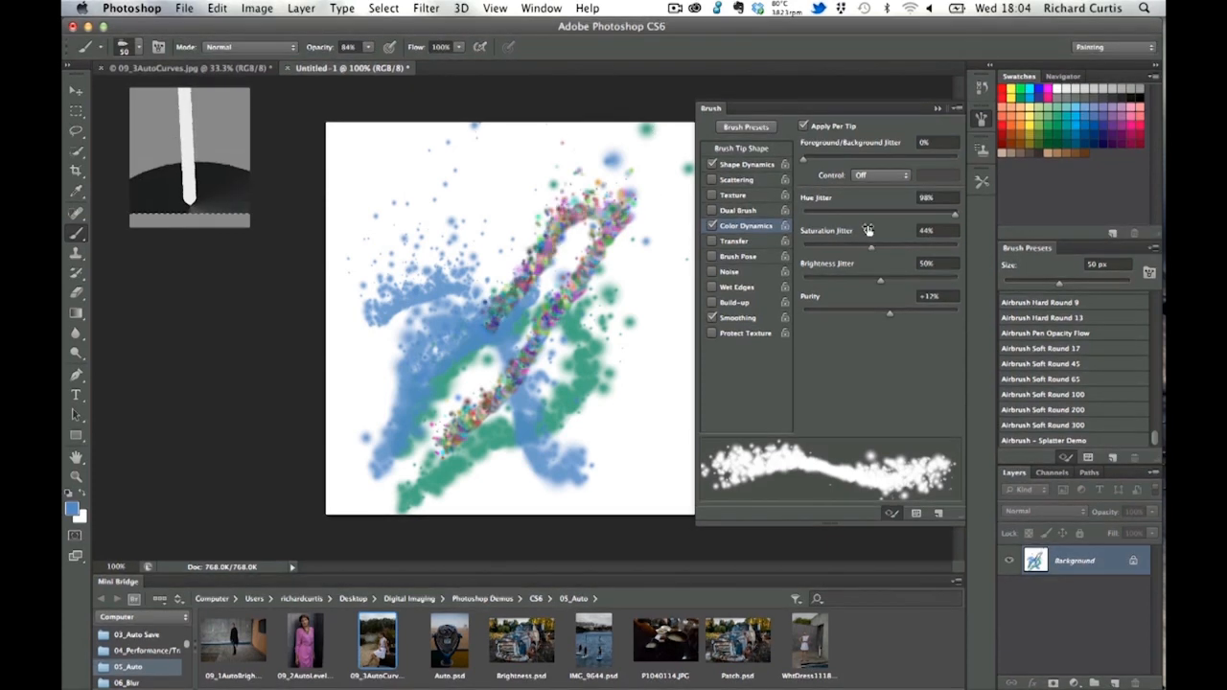
Set Hue Jitter to 51%, Saturation Jitter to 71% and Purity to -41%, and paint muted multicoloured splatter over the canvas centre.
drag(953, 219, 912, 245)
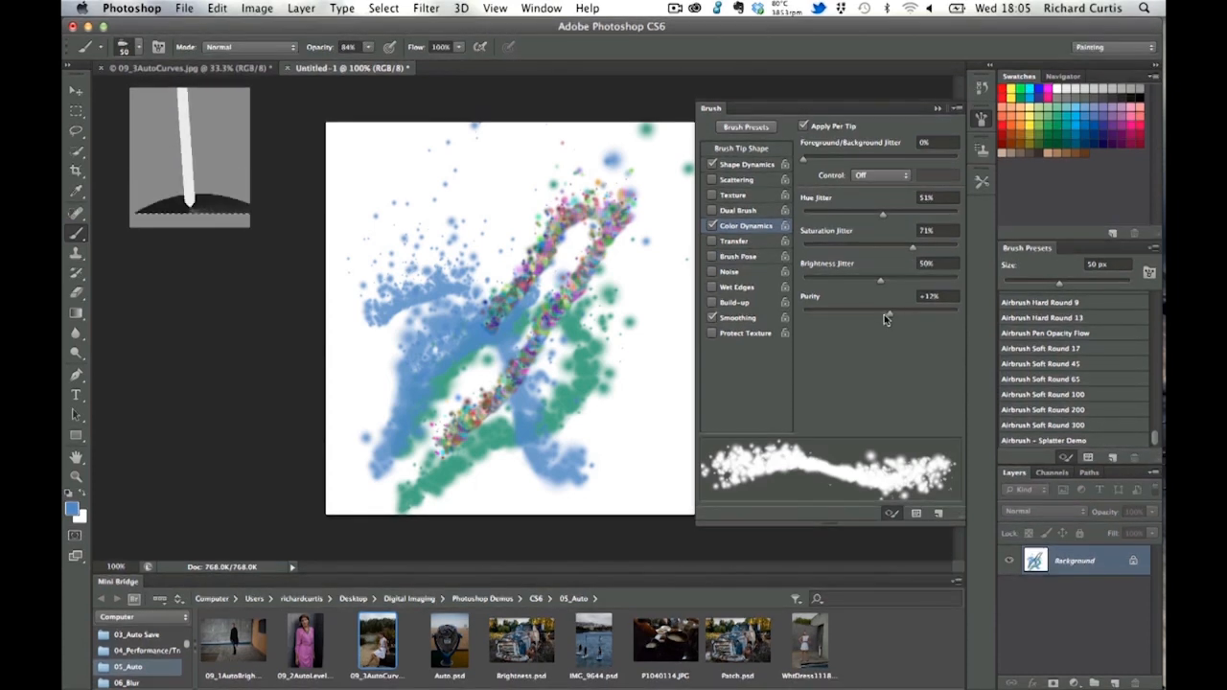
drag(888, 312, 850, 306)
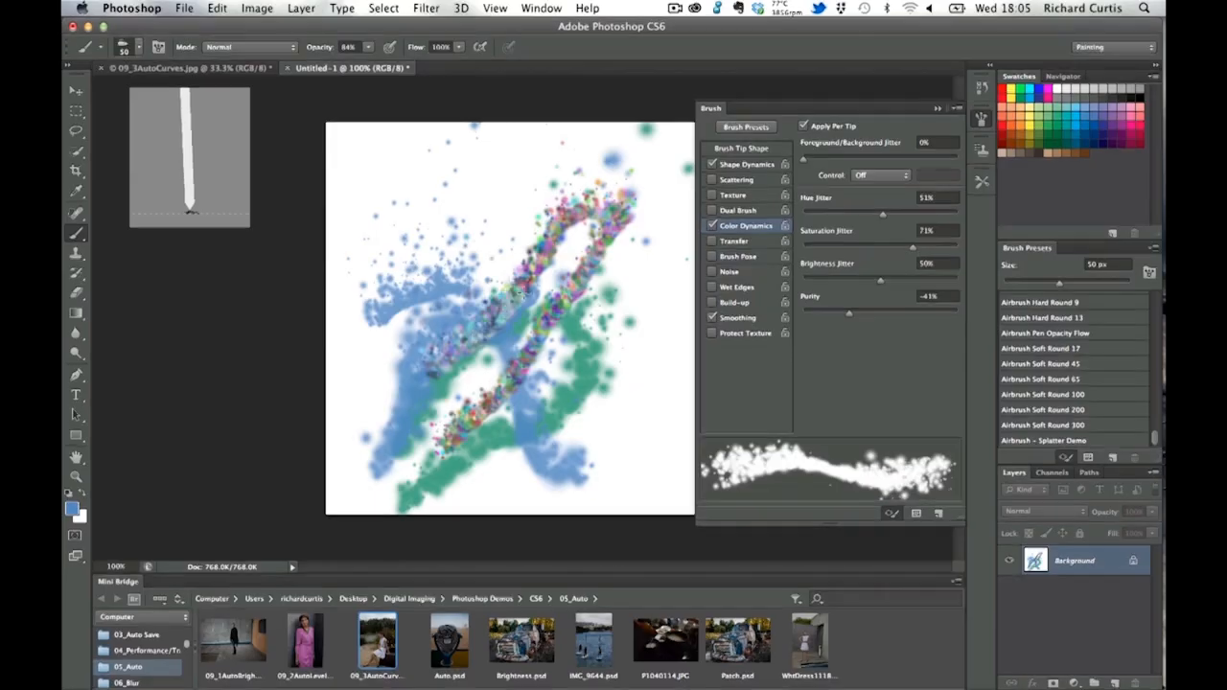
drag(517, 287, 623, 207)
mouse_move(599, 271)
mouse_down()
mouse_move(537, 364)
mouse_move(638, 364)
mouse_move(541, 244)
mouse_move(469, 202)
mouse_up()
mouse_move(594, 172)
mouse_down()
mouse_move(494, 244)
mouse_move(479, 407)
mouse_up()
drag(493, 159, 450, 230)
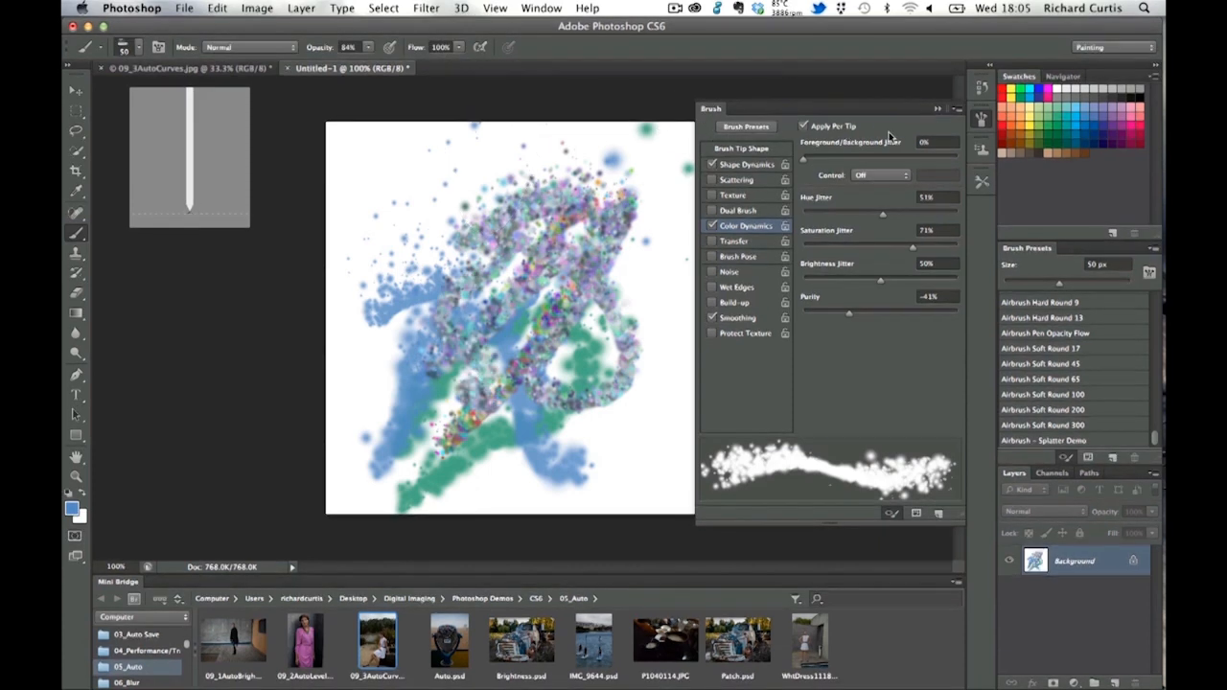
Paint three single-colour diagonal strokes with Apply Per Tip off, and turn it on again to paint multicoloured splatter over them.
click(803, 126)
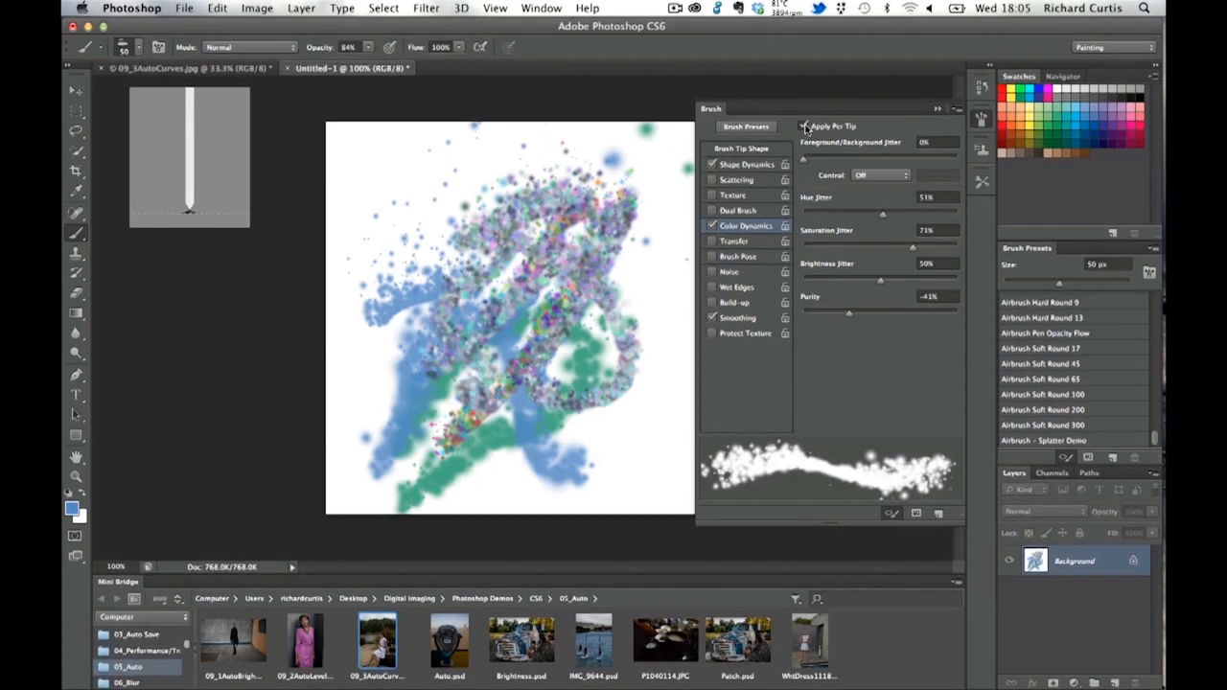
drag(239, 206, 248, 221)
mouse_move(350, 373)
mouse_down()
mouse_move(470, 218)
mouse_move(508, 201)
mouse_up()
mouse_move(371, 460)
mouse_down()
mouse_move(469, 350)
mouse_move(583, 269)
mouse_up()
drag(498, 297, 474, 479)
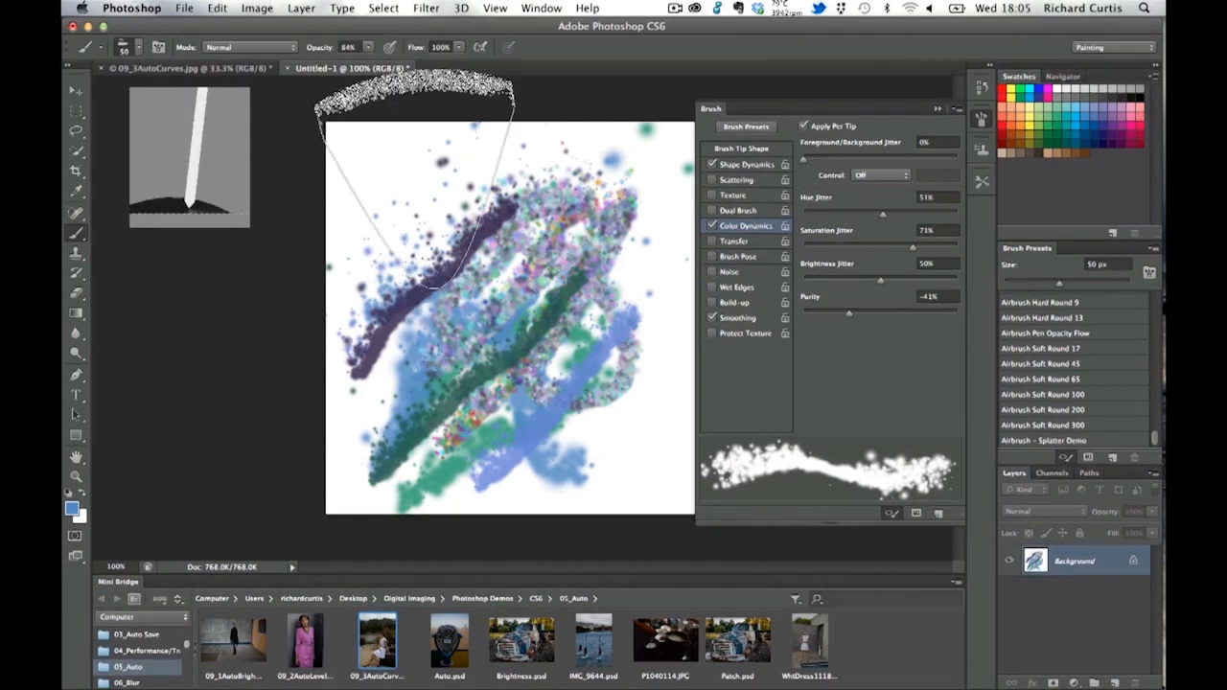
drag(436, 286, 599, 247)
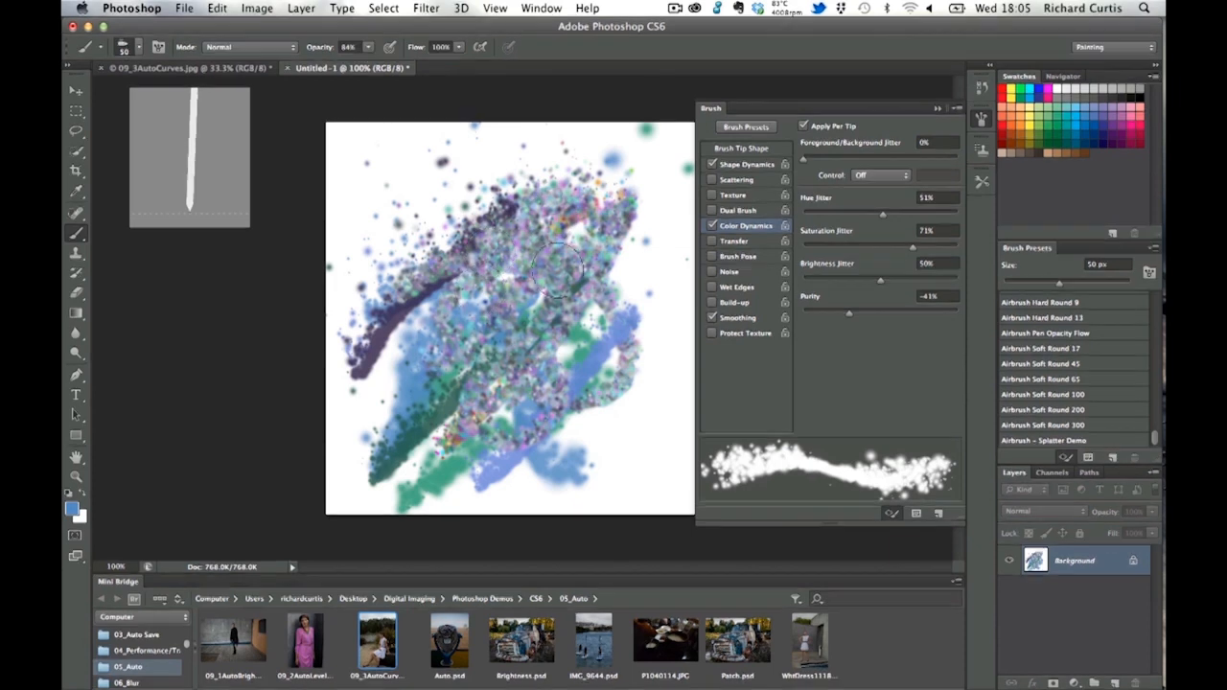
Apply the Oil Paint filter with Stylization 0.74, Cleanliness 0.3, Scale 0.3 and Bristle Detail 0.15, after adjusting its lighting direction and shine.
click(427, 8)
mouse_move(436, 188)
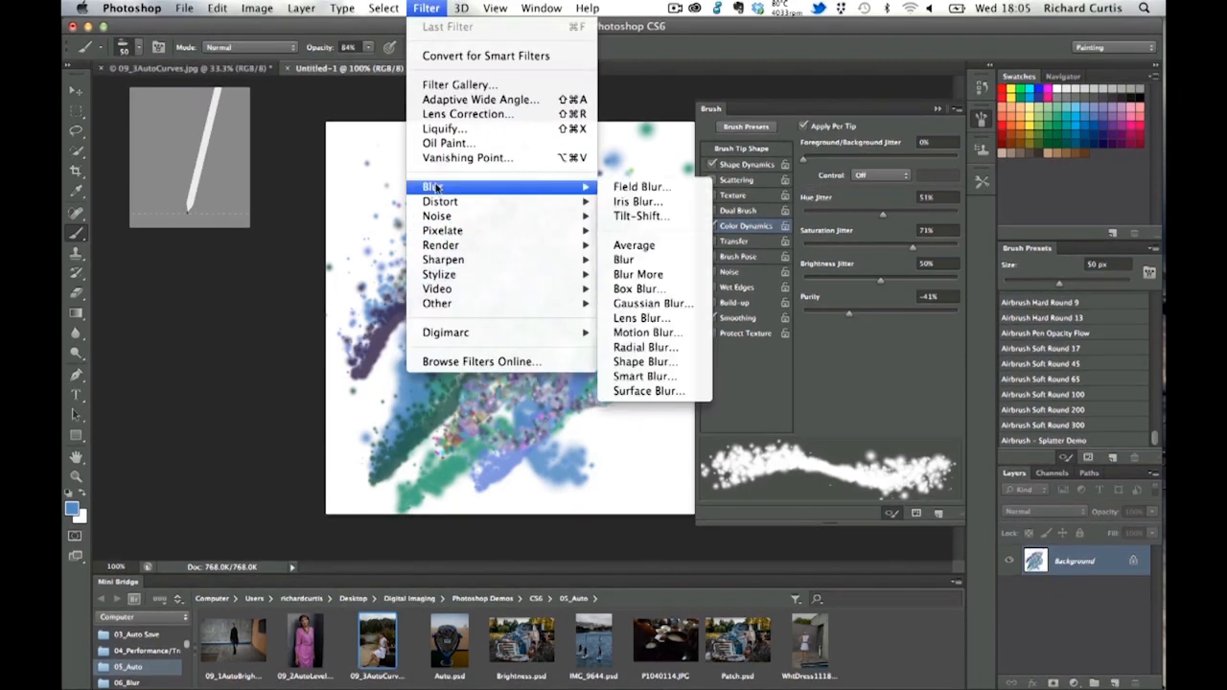
click(473, 146)
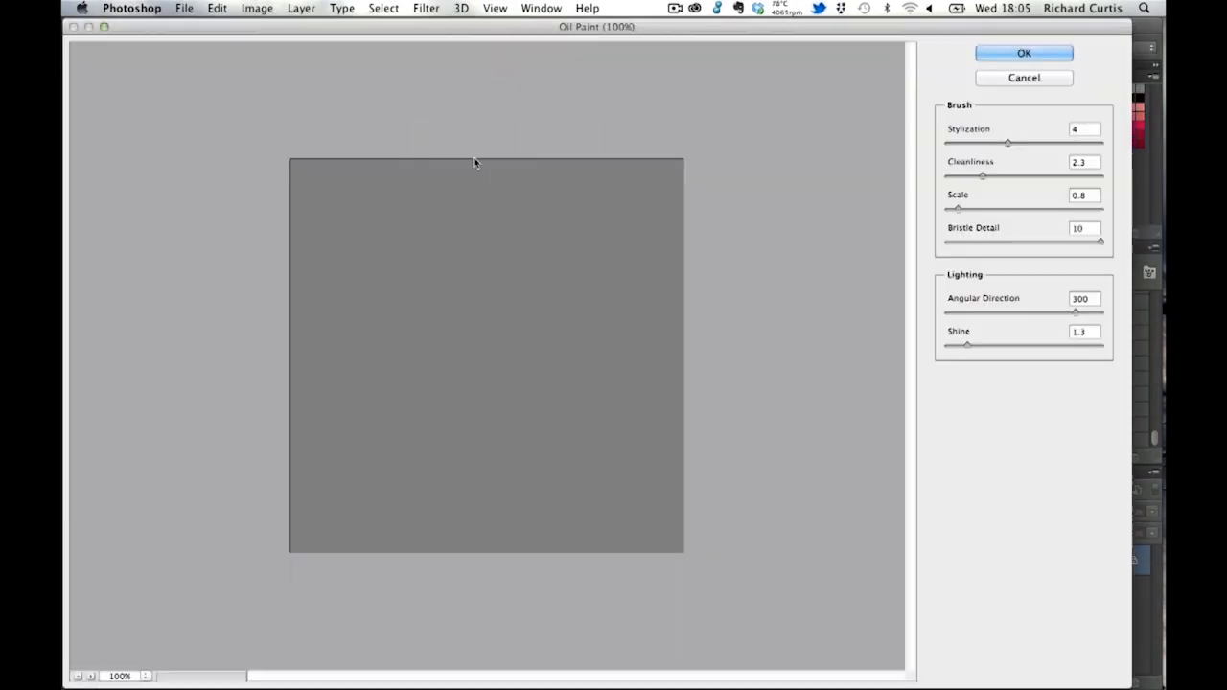
drag(1007, 143, 950, 206)
drag(1099, 242, 949, 242)
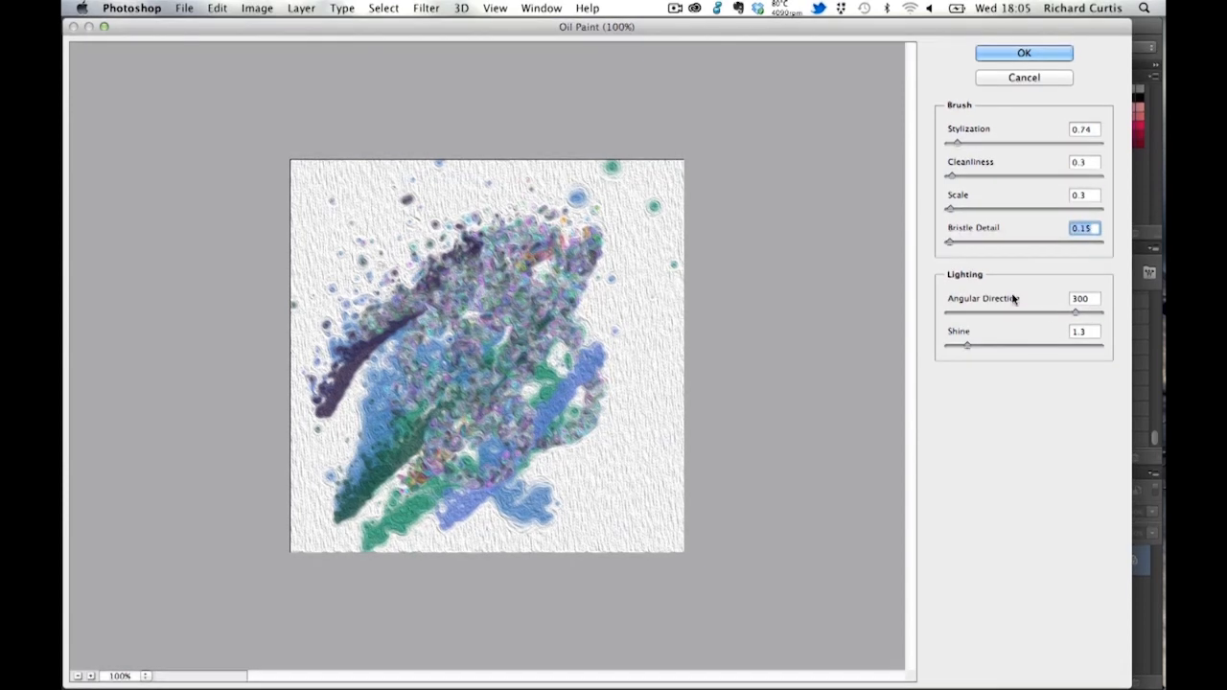
mouse_move(1075, 313)
mouse_down()
mouse_move(969, 307)
mouse_move(966, 345)
mouse_move(955, 345)
mouse_up()
click(1021, 52)
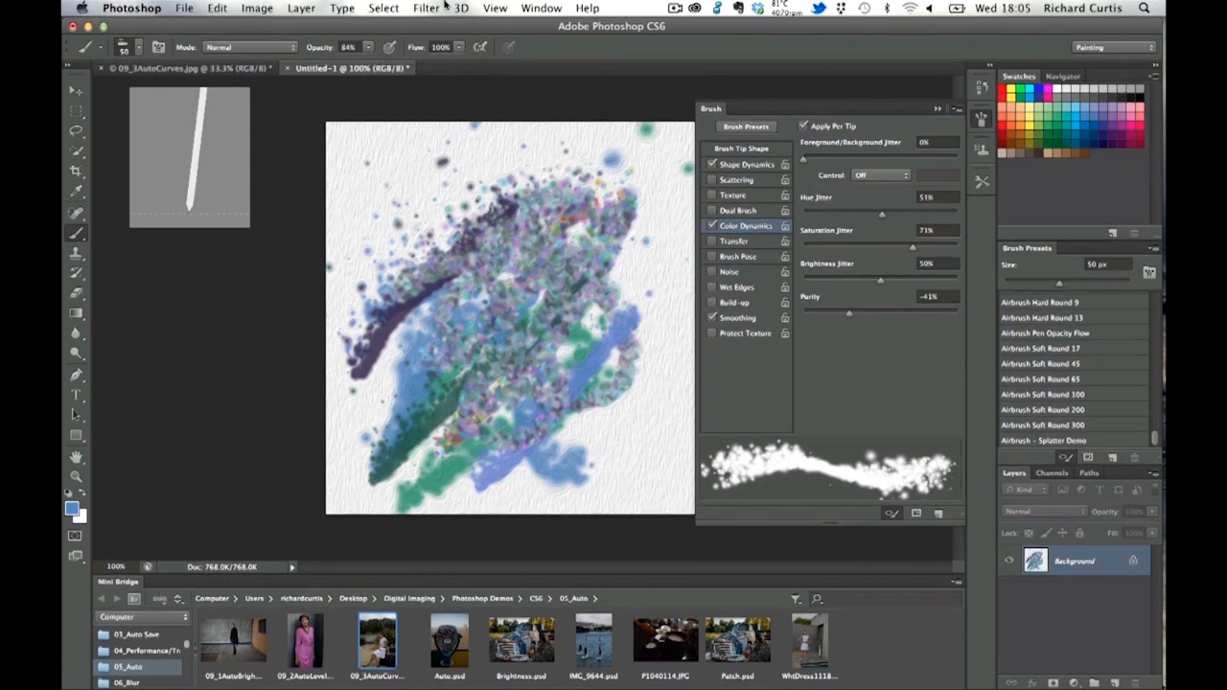
Start an Iris Blur on the splatter painting, move its focus area over the painting's upper-right part, and set the blur to 5 px.
click(426, 8)
mouse_move(508, 186)
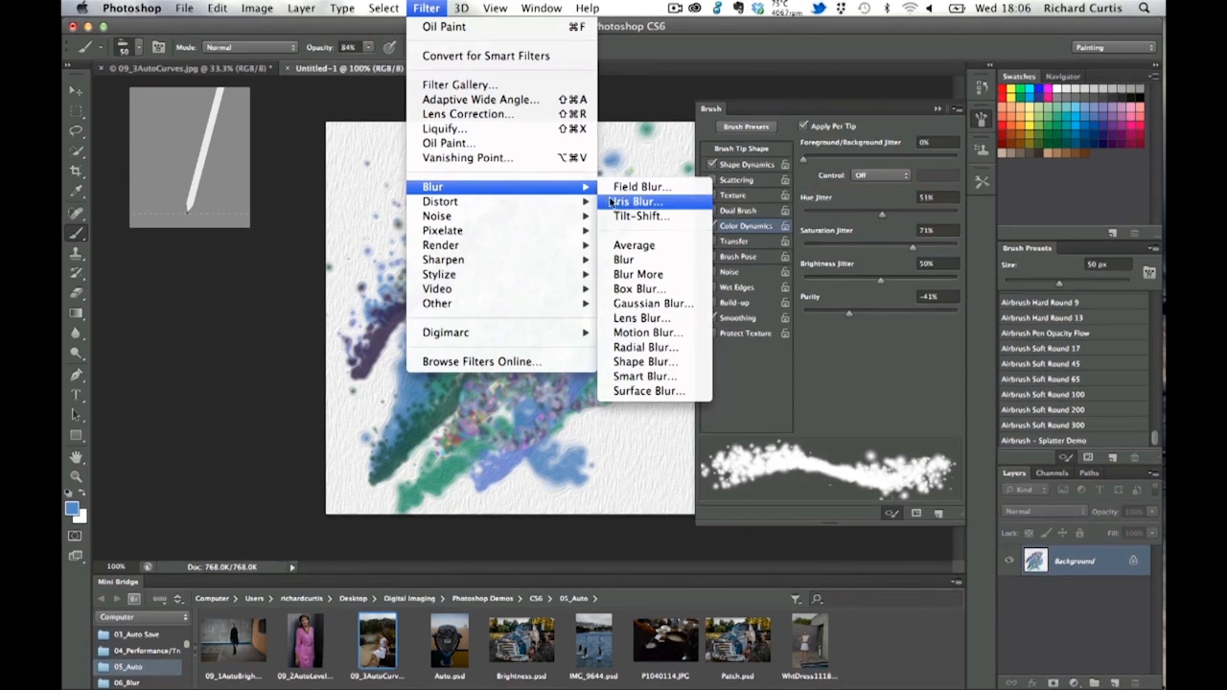
click(665, 203)
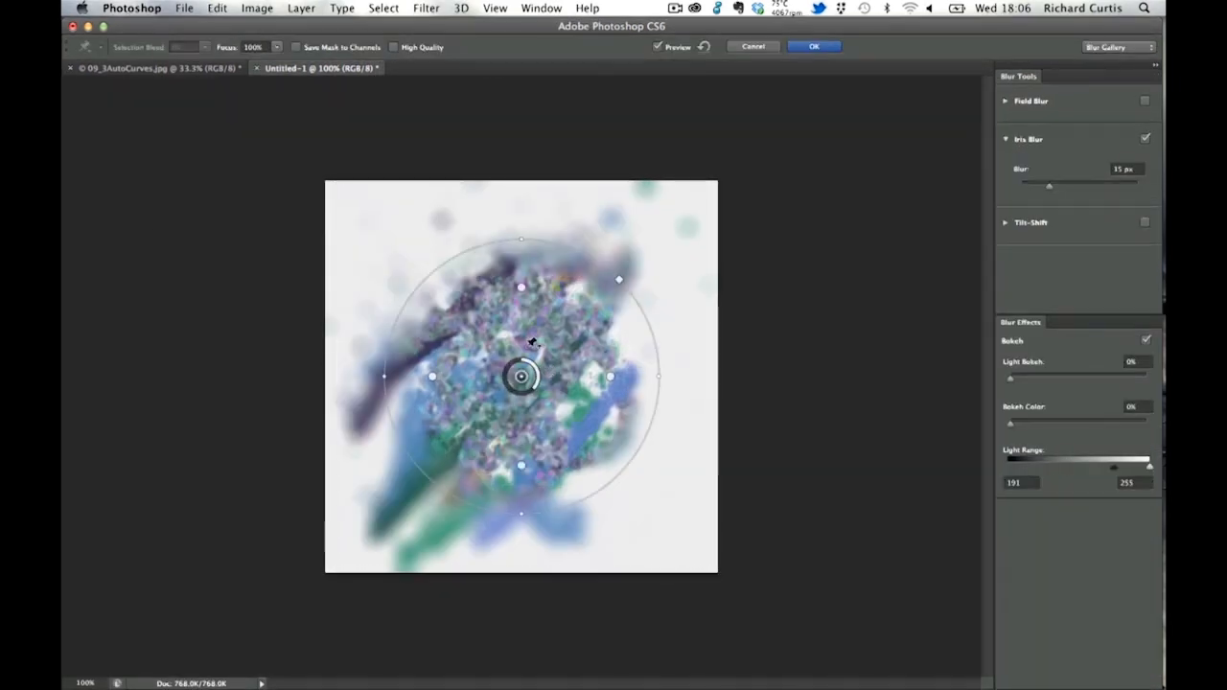
drag(532, 381, 649, 259)
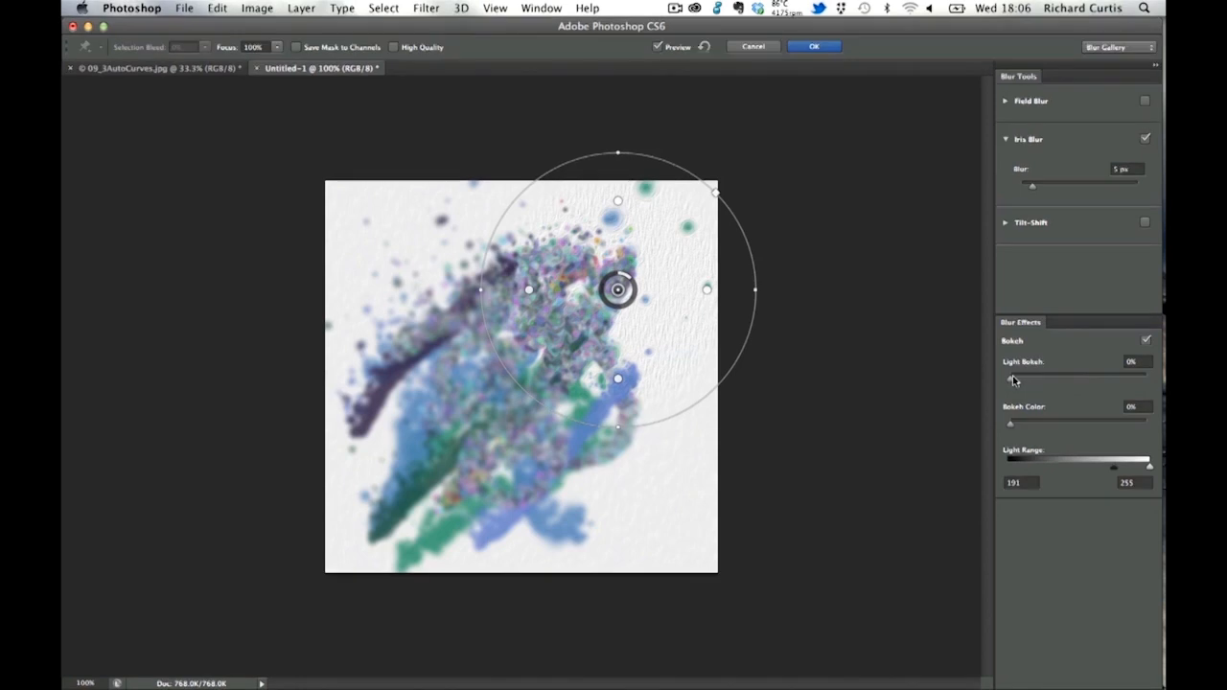
Set Light Bokeh to 39%, Bokeh Color to 89% and Light Range to 126–138, move the iris slightly down, and apply the blur.
drag(1012, 383, 1063, 383)
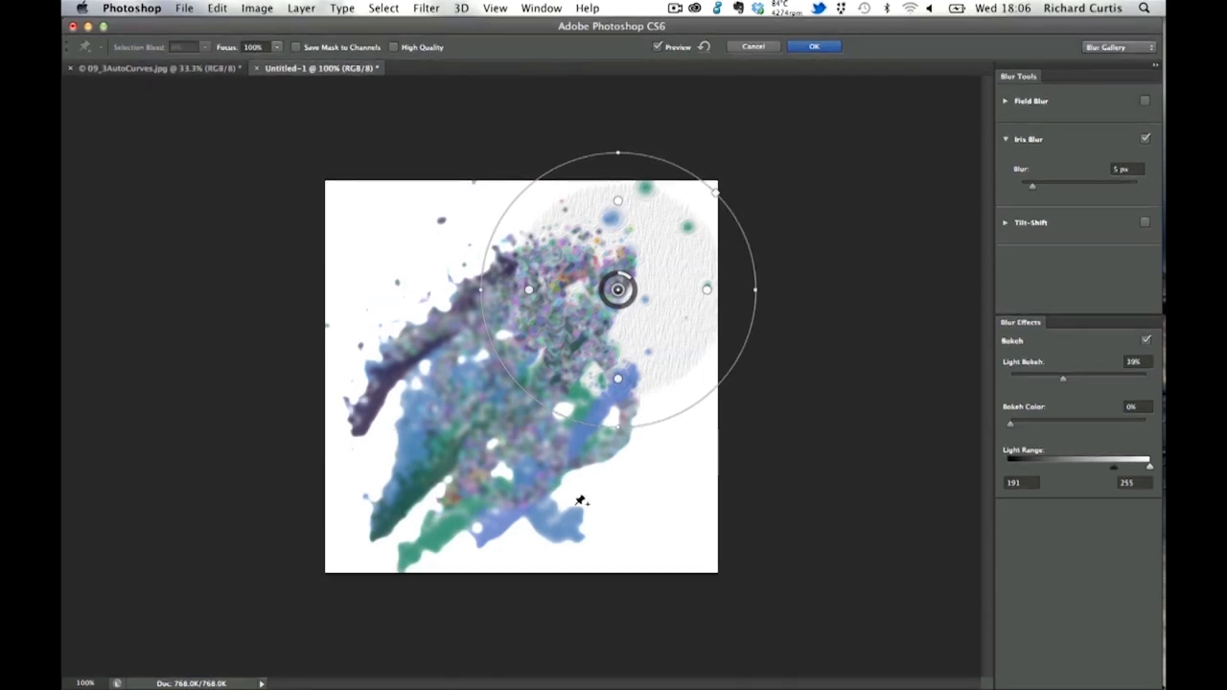
drag(1011, 430, 1084, 466)
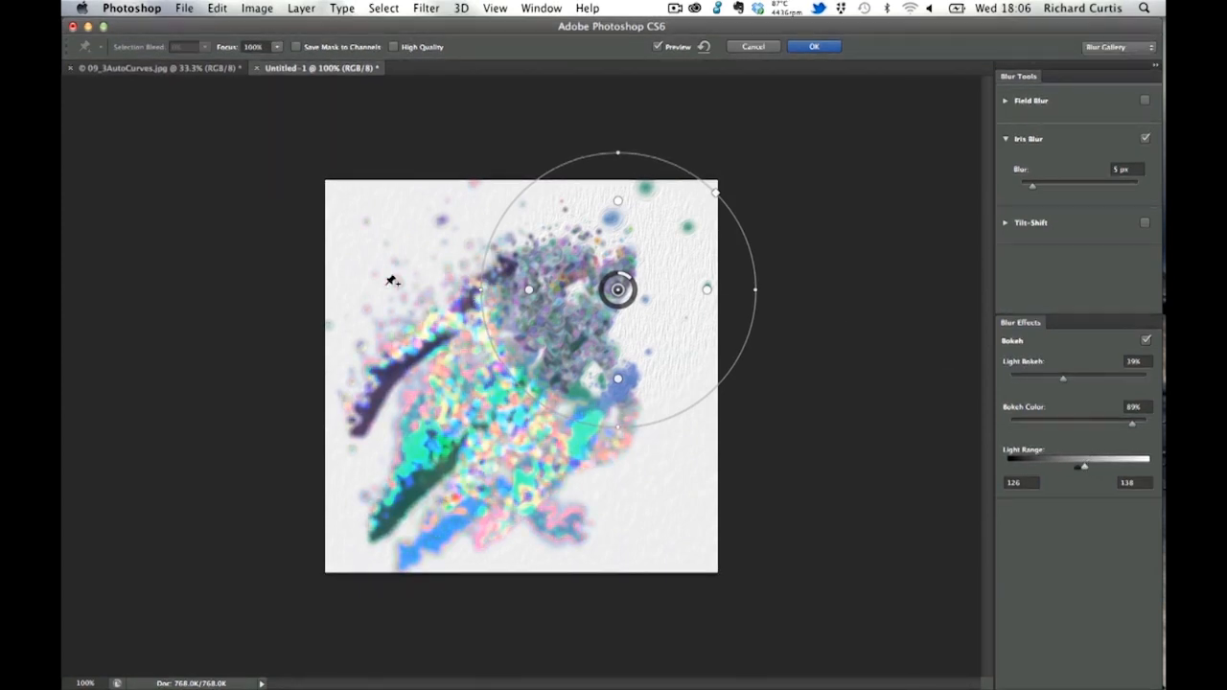
drag(618, 291, 596, 371)
click(831, 46)
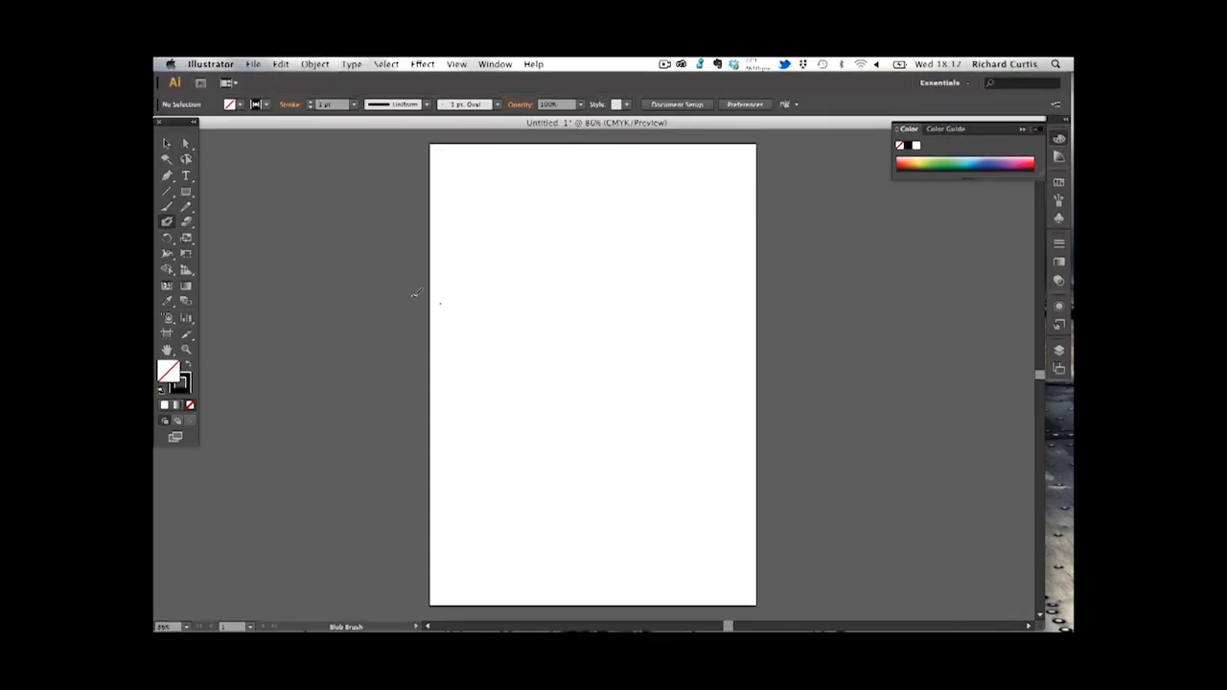
Switch to Illustrator, choose the Paintbrush tool, and open the options of the 3 pt. Oval calligraphic brush.
drag(485, 123, 476, 139)
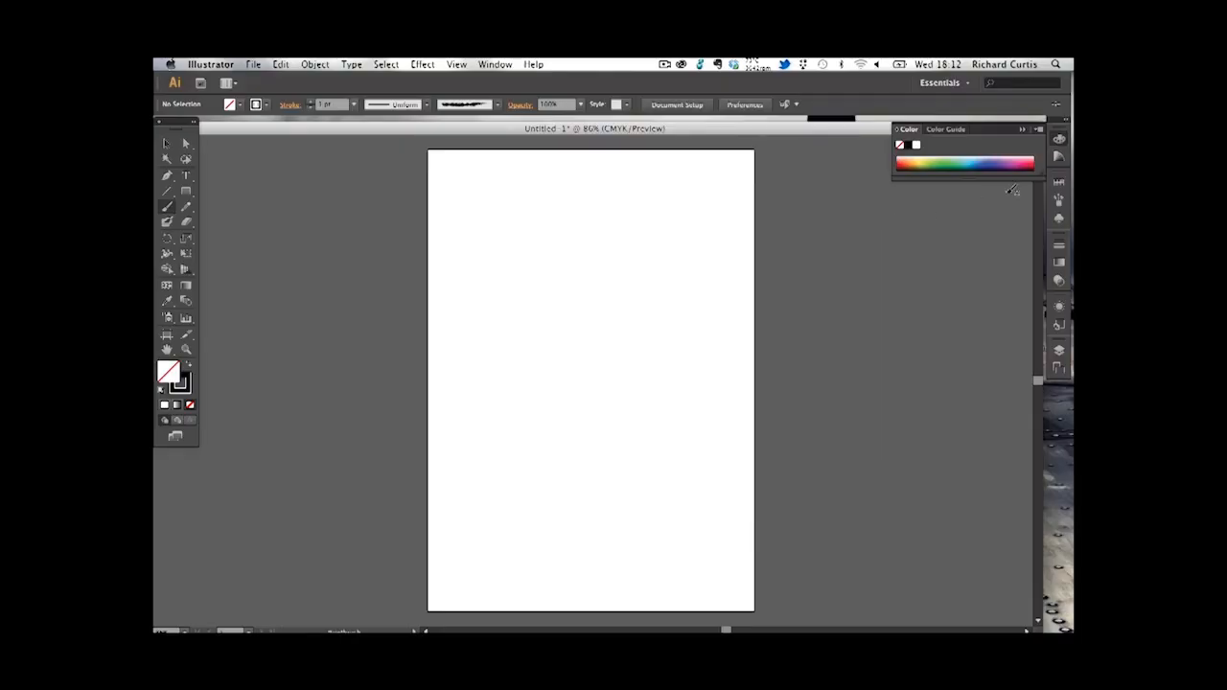
click(1058, 200)
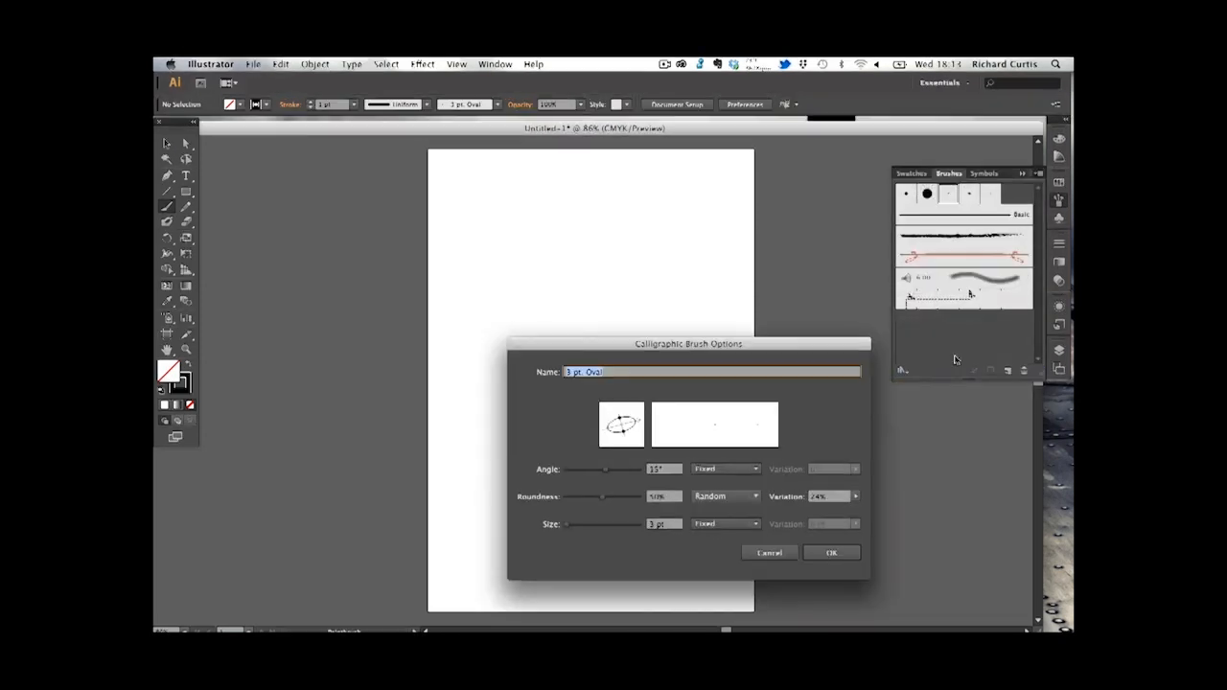
mouse_move(710, 354)
mouse_down()
mouse_move(760, 345)
mouse_move(868, 277)
mouse_up()
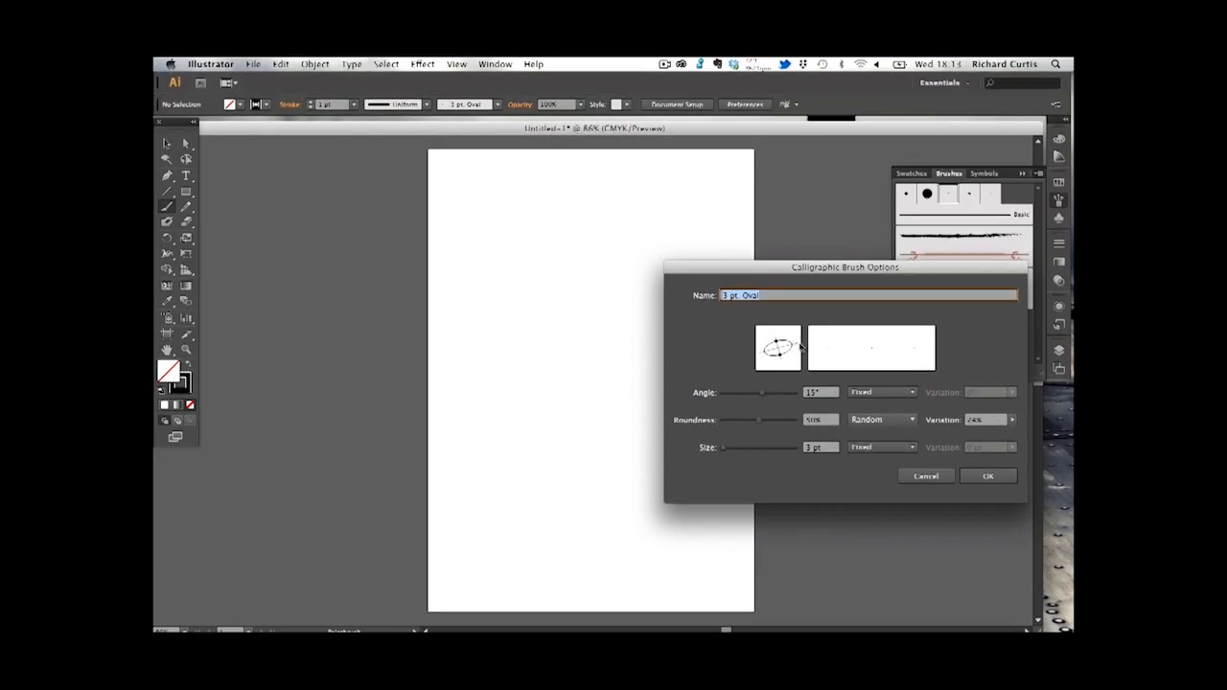
drag(828, 267, 793, 233)
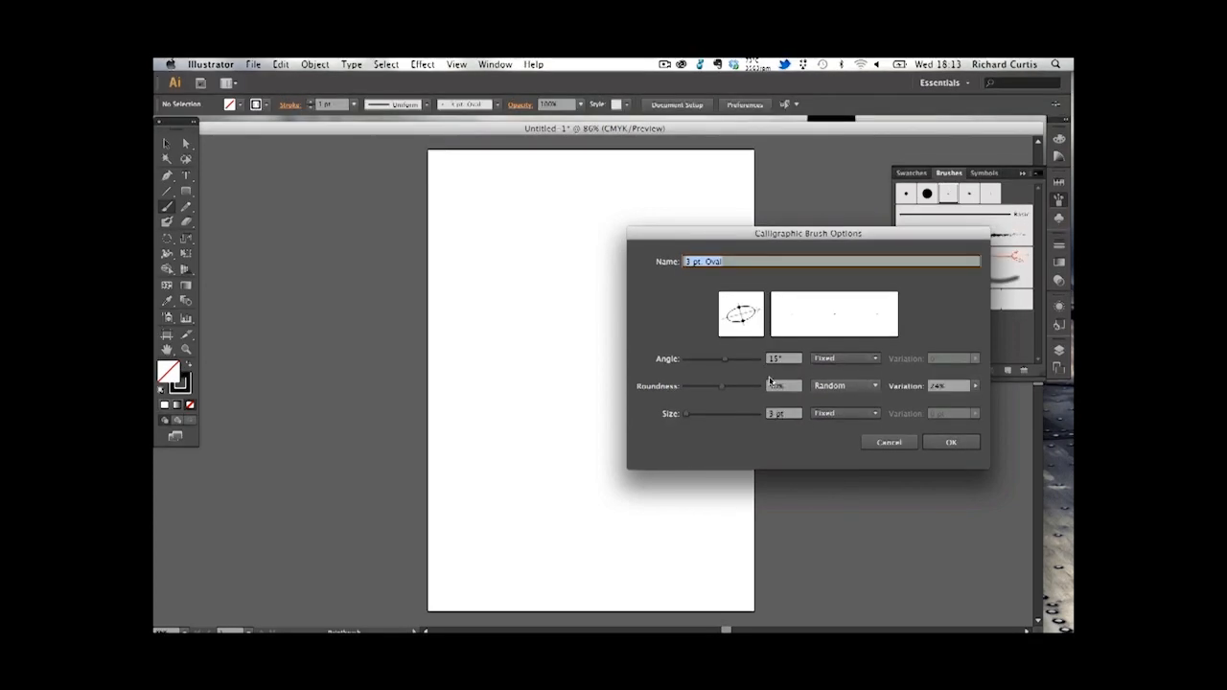
Review the control options for the calligraphic brush's size and angle, and set its fixed angle to 56°.
click(874, 414)
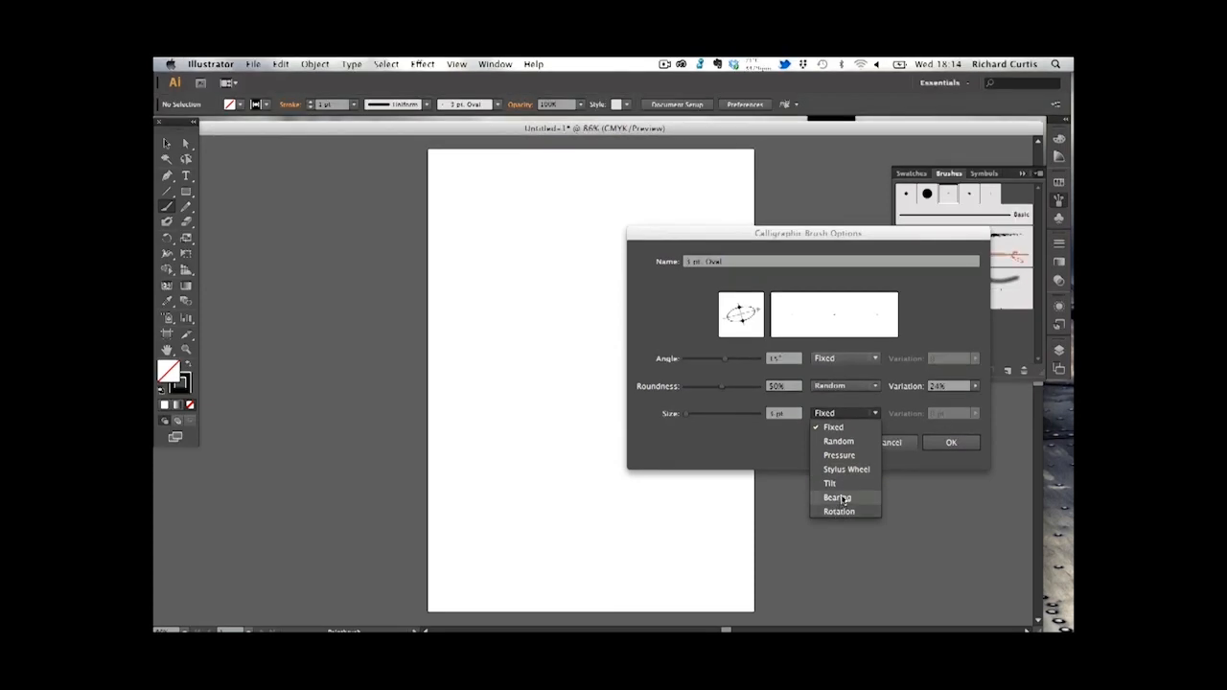
click(843, 359)
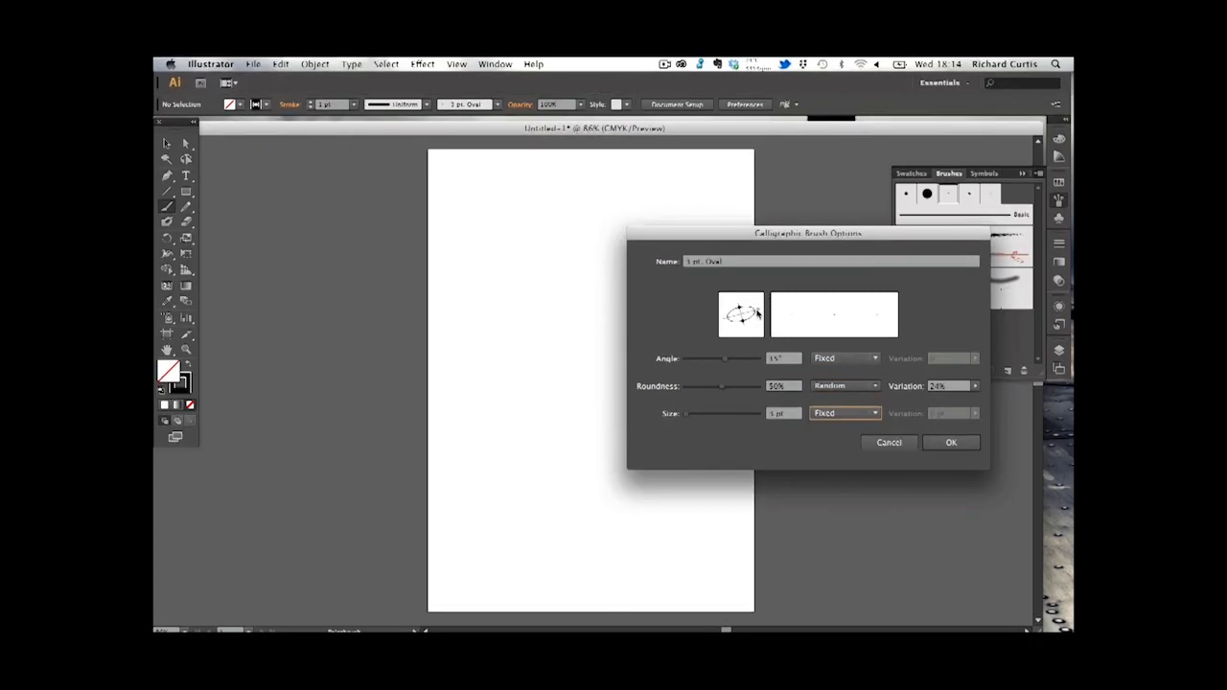
mouse_move(760, 313)
mouse_down()
mouse_move(740, 295)
mouse_move(726, 309)
mouse_move(745, 296)
mouse_up()
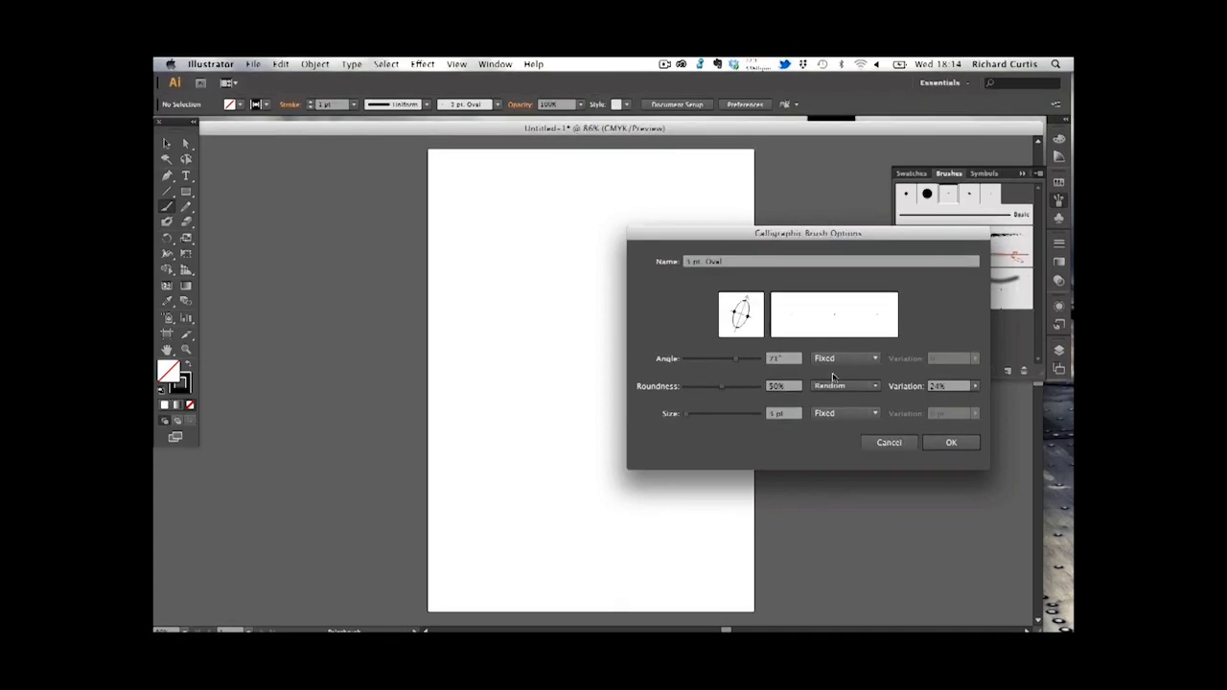
click(873, 362)
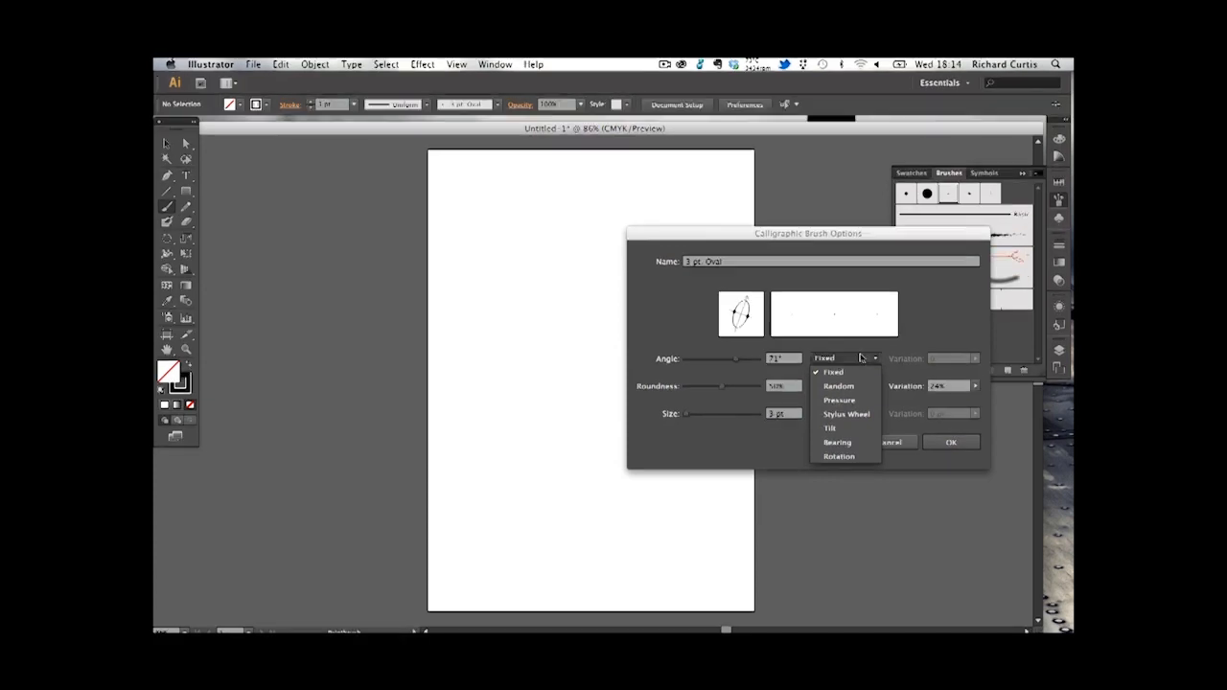
click(918, 326)
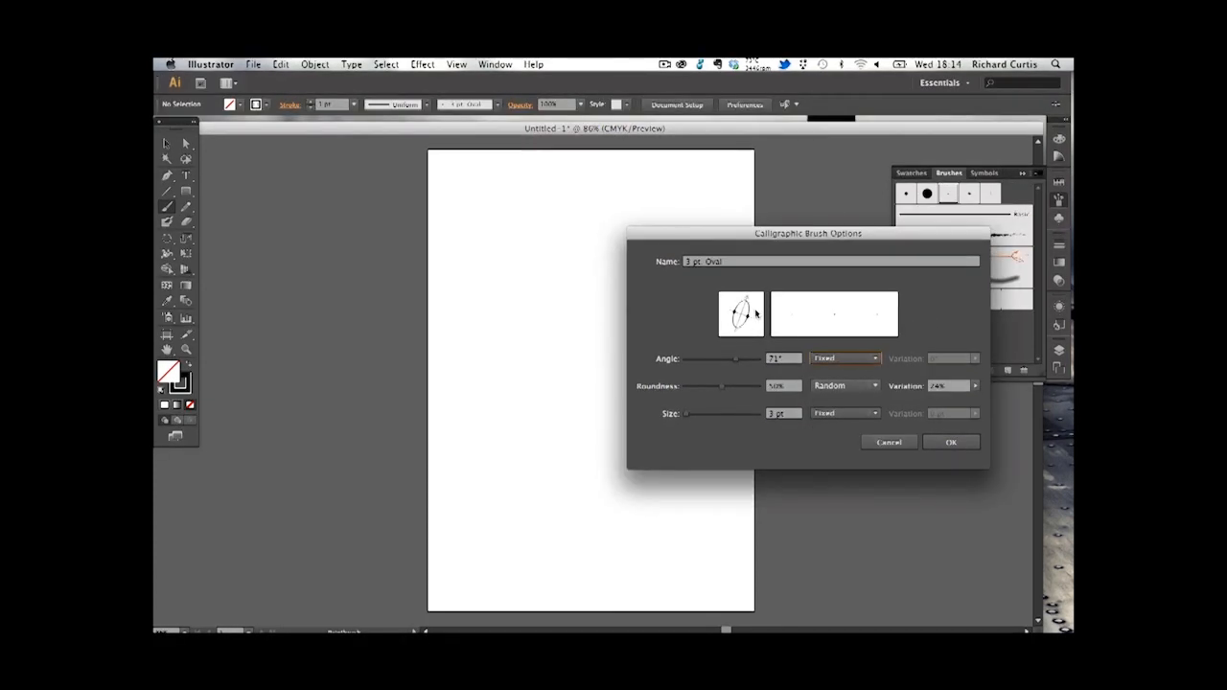
drag(748, 303, 754, 307)
Set the brush size to 7 pt, controlled by Pressure with a 7 pt variation, and confirm the calligraphic brush options.
drag(687, 414, 686, 414)
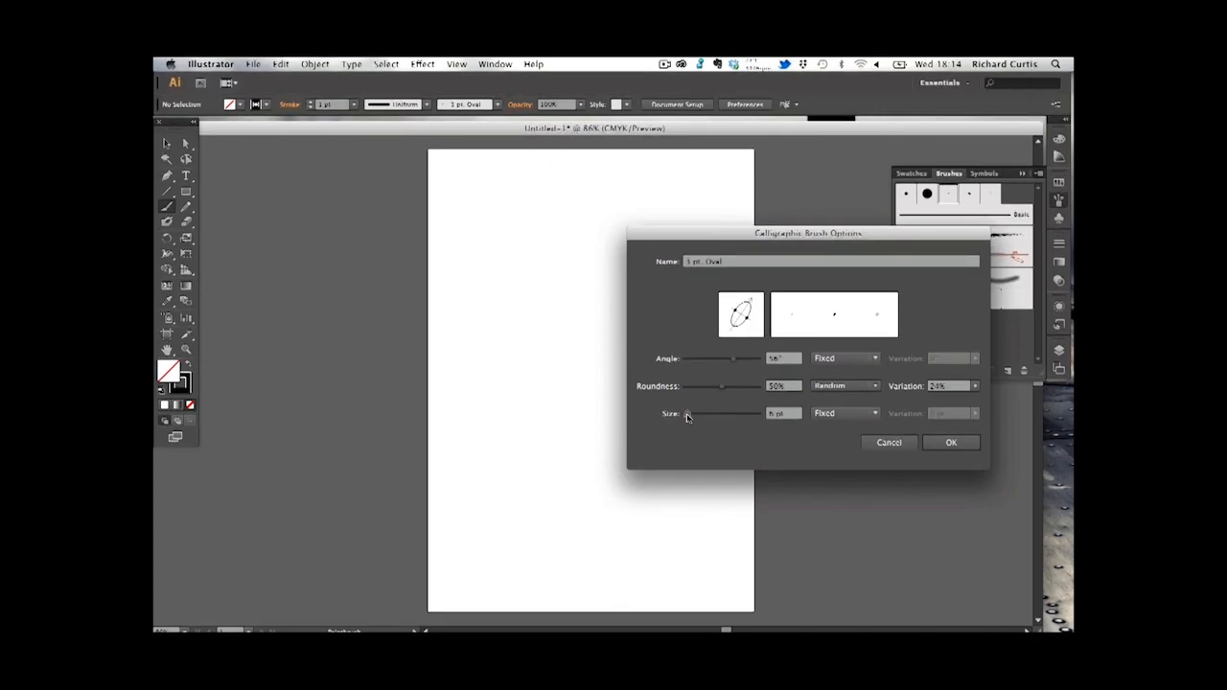
click(869, 422)
click(843, 456)
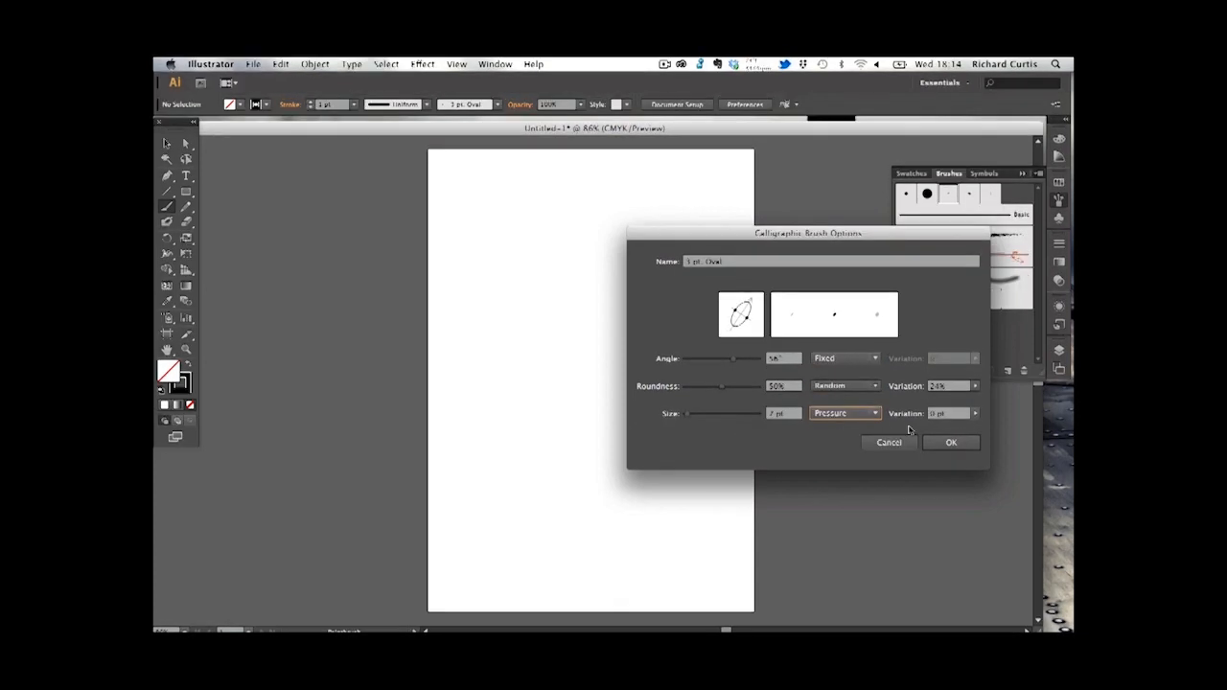
click(974, 420)
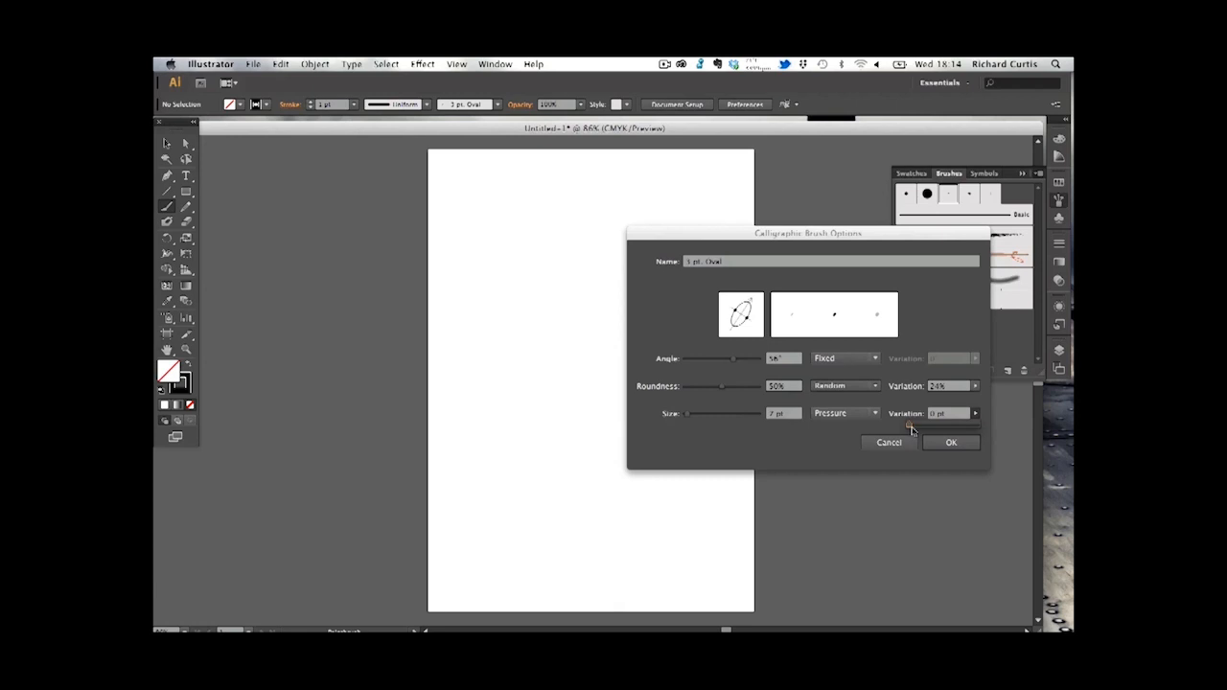
drag(911, 429, 976, 429)
drag(824, 237, 923, 257)
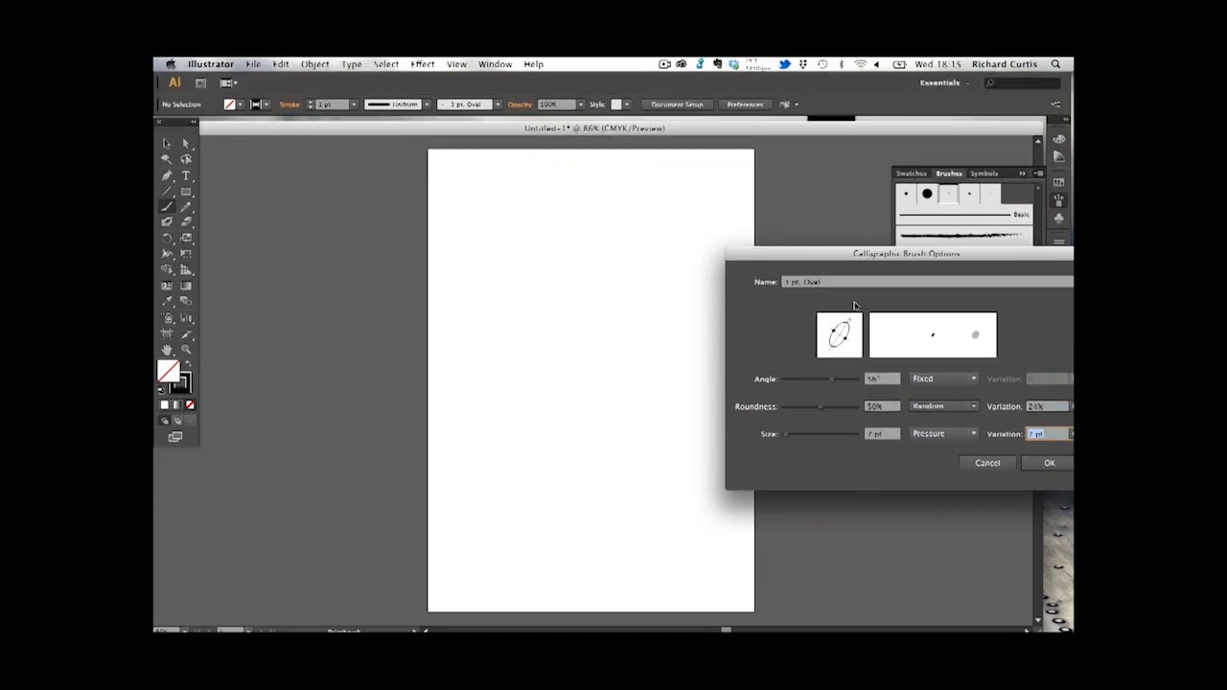
drag(884, 261, 805, 249)
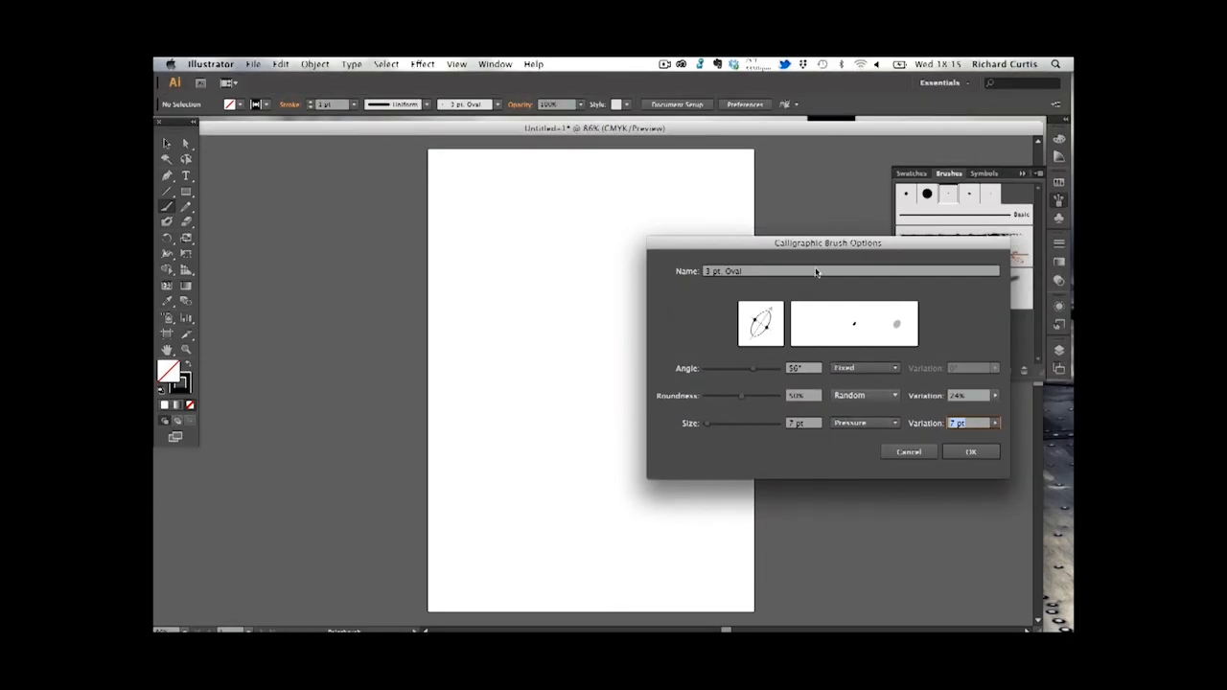
click(970, 452)
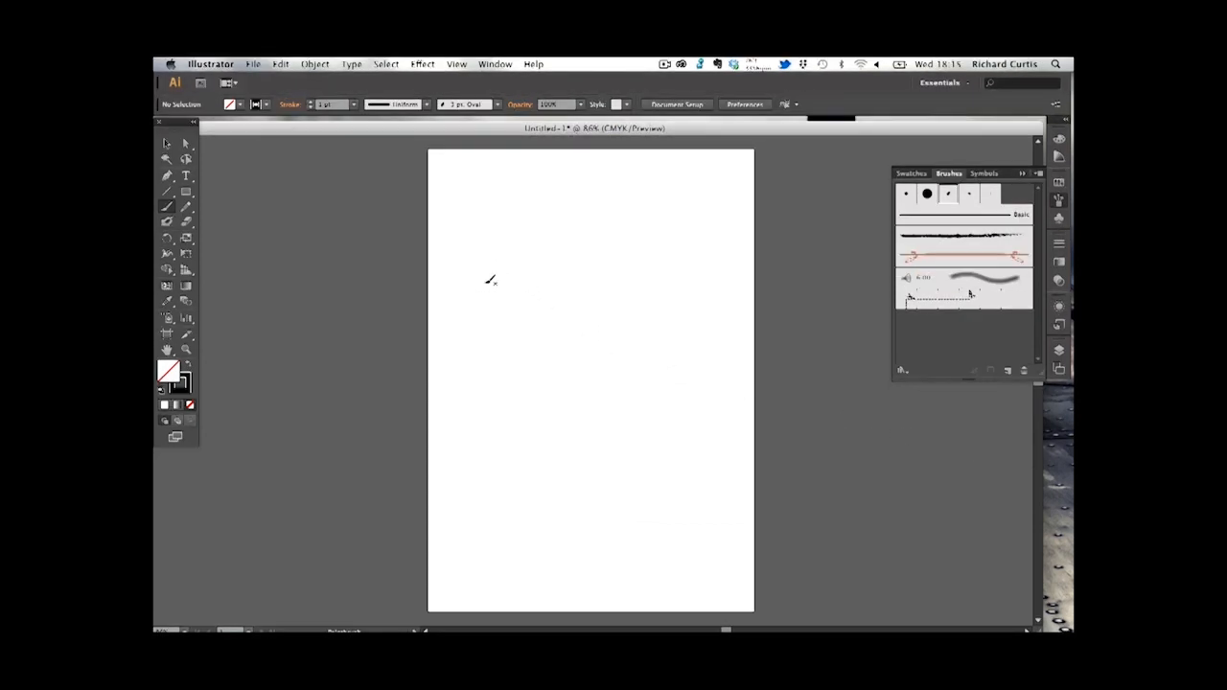
Paint a row of thin looping calligraphic strokes across the upper artboard and a wavy, gradually thickening stroke below it.
drag(504, 271, 521, 257)
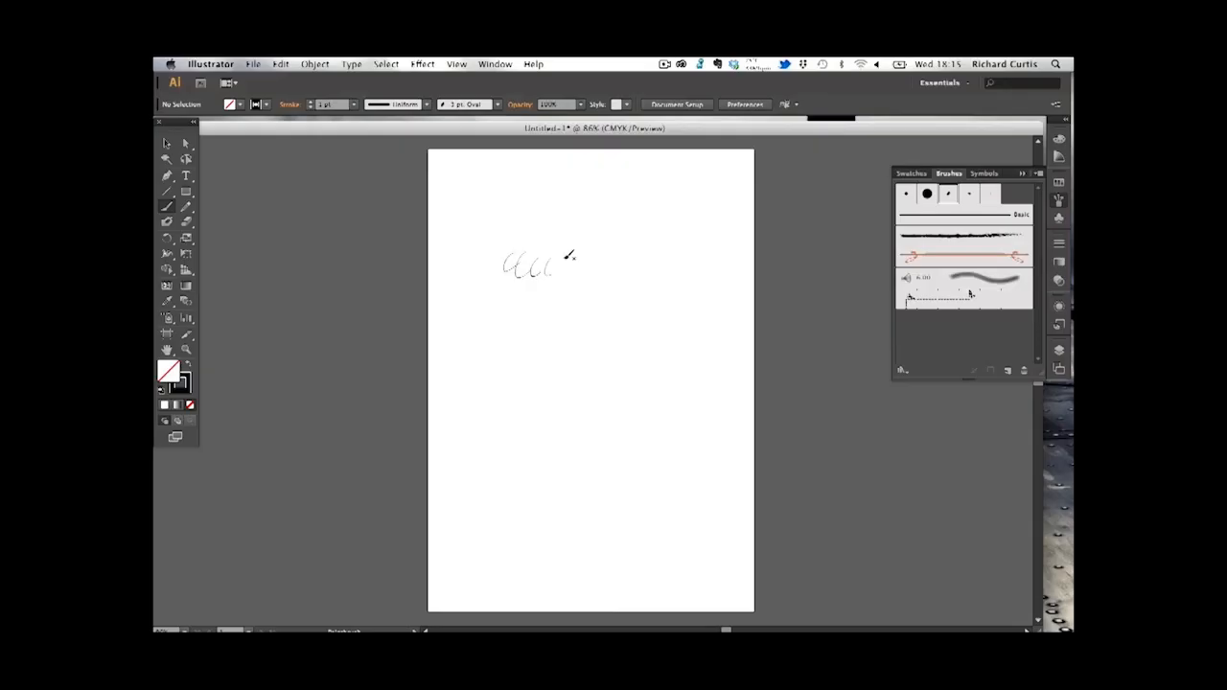
mouse_move(566, 252)
mouse_down()
mouse_move(561, 277)
mouse_move(587, 255)
mouse_move(591, 263)
mouse_move(581, 301)
mouse_move(587, 269)
mouse_move(603, 264)
mouse_move(616, 279)
mouse_move(621, 268)
mouse_move(623, 305)
mouse_move(652, 255)
mouse_move(627, 315)
mouse_move(610, 317)
mouse_up()
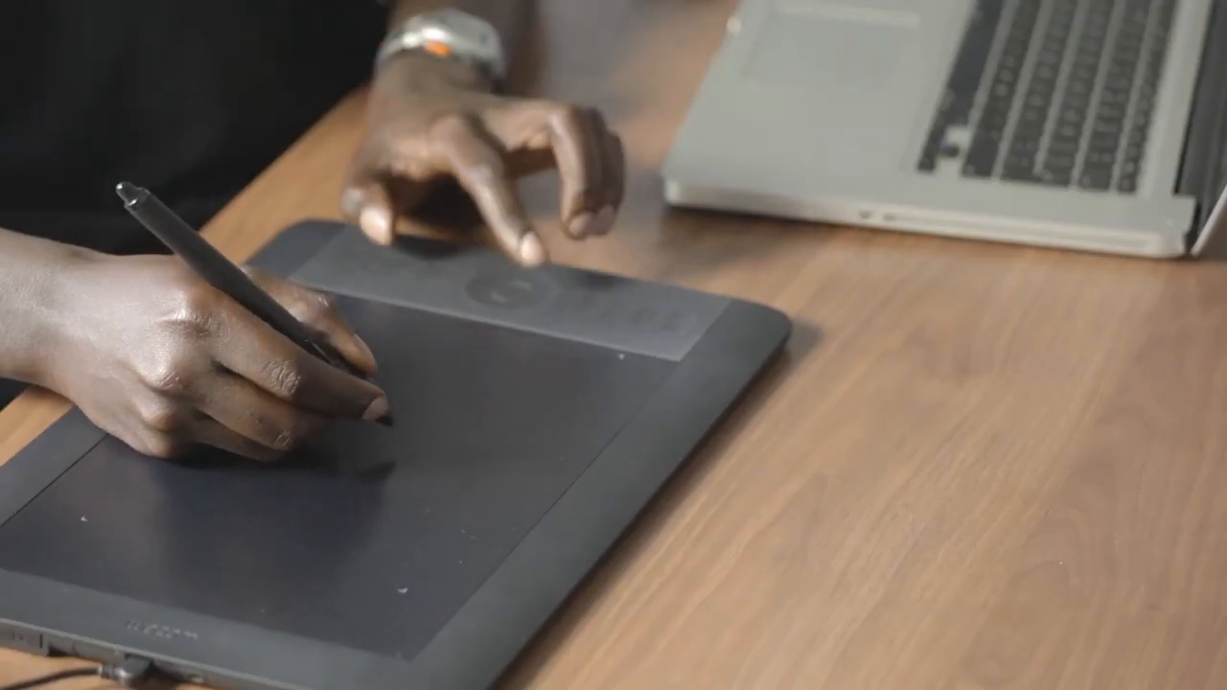
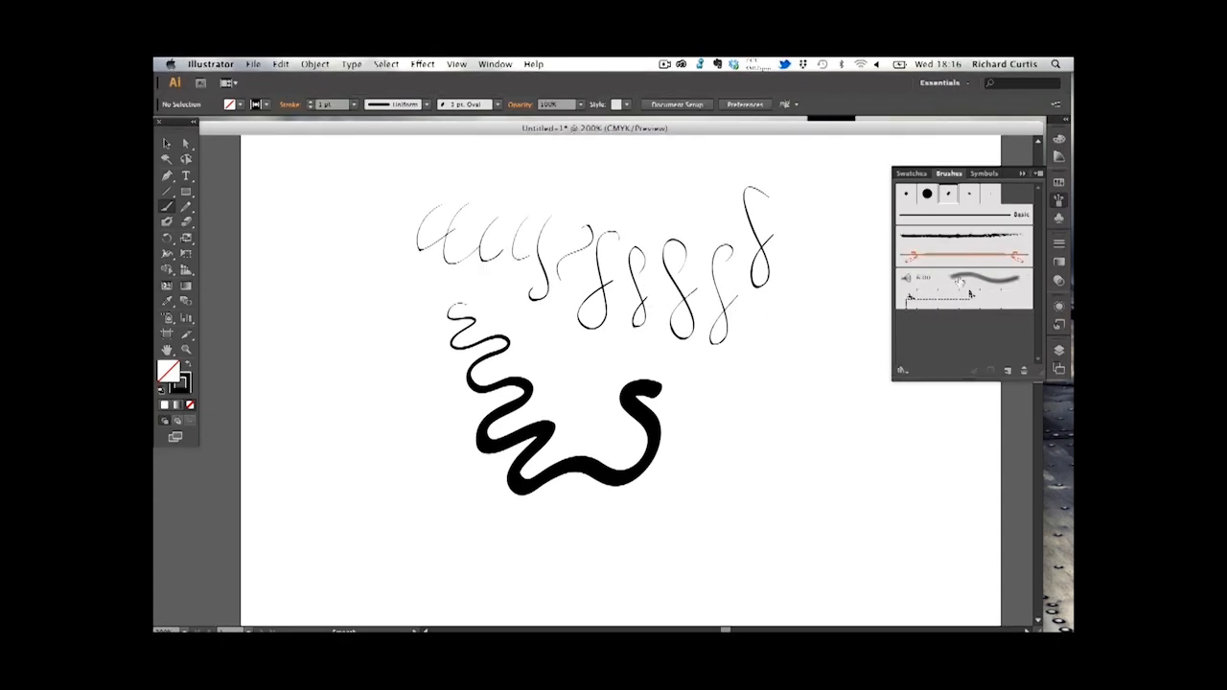
Select the bristle brush, paint four soft grey diagonal strokes beside the thick wavy line, and scribble a textured patch above them.
click(947, 280)
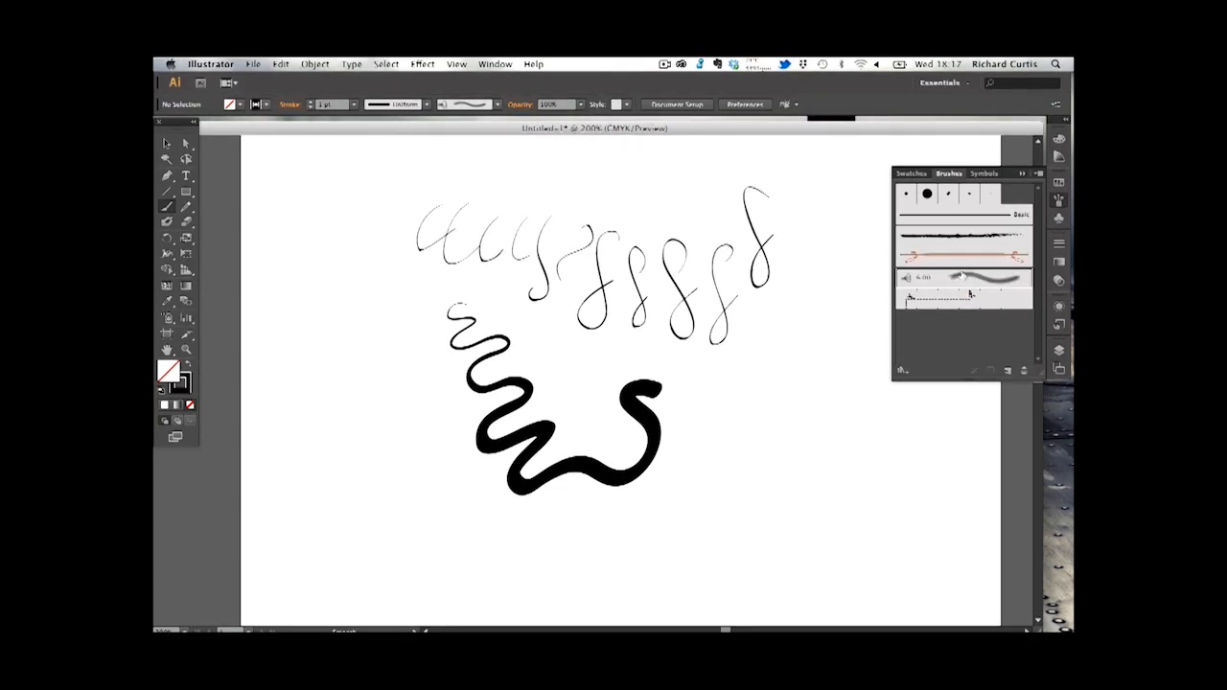
mouse_move(706, 244)
mouse_down()
mouse_move(720, 285)
mouse_move(712, 328)
mouse_up()
mouse_move(709, 427)
mouse_down()
mouse_move(739, 363)
mouse_move(802, 364)
mouse_up()
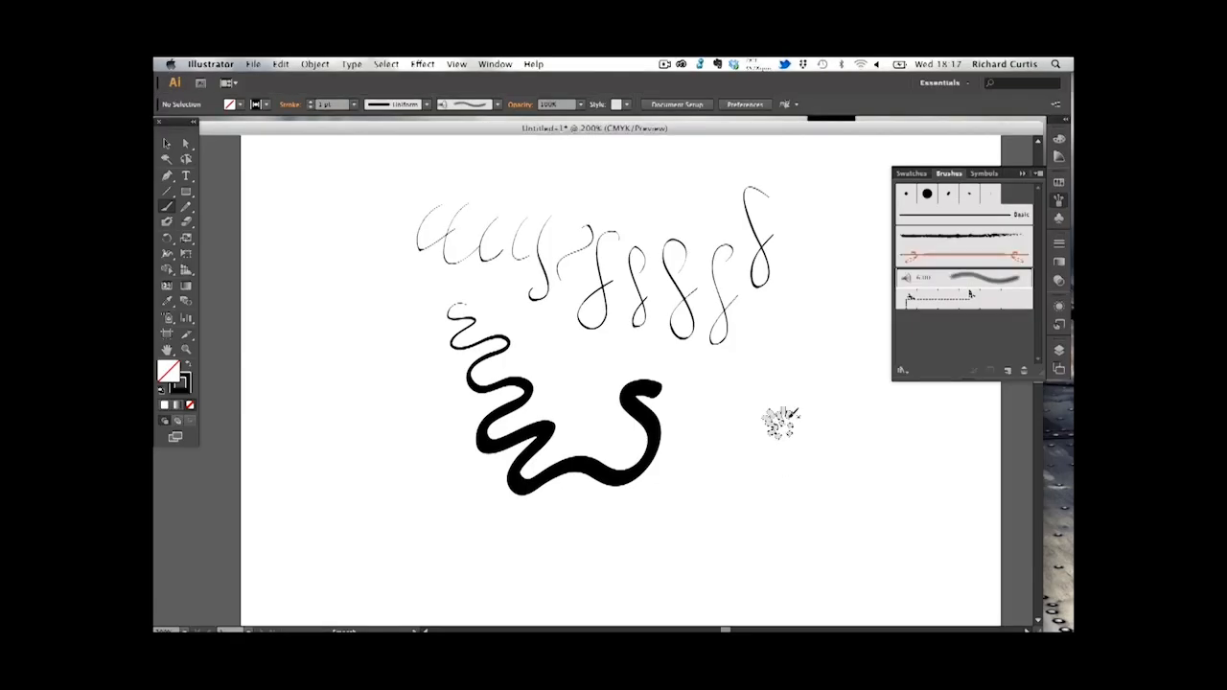
drag(780, 416, 810, 302)
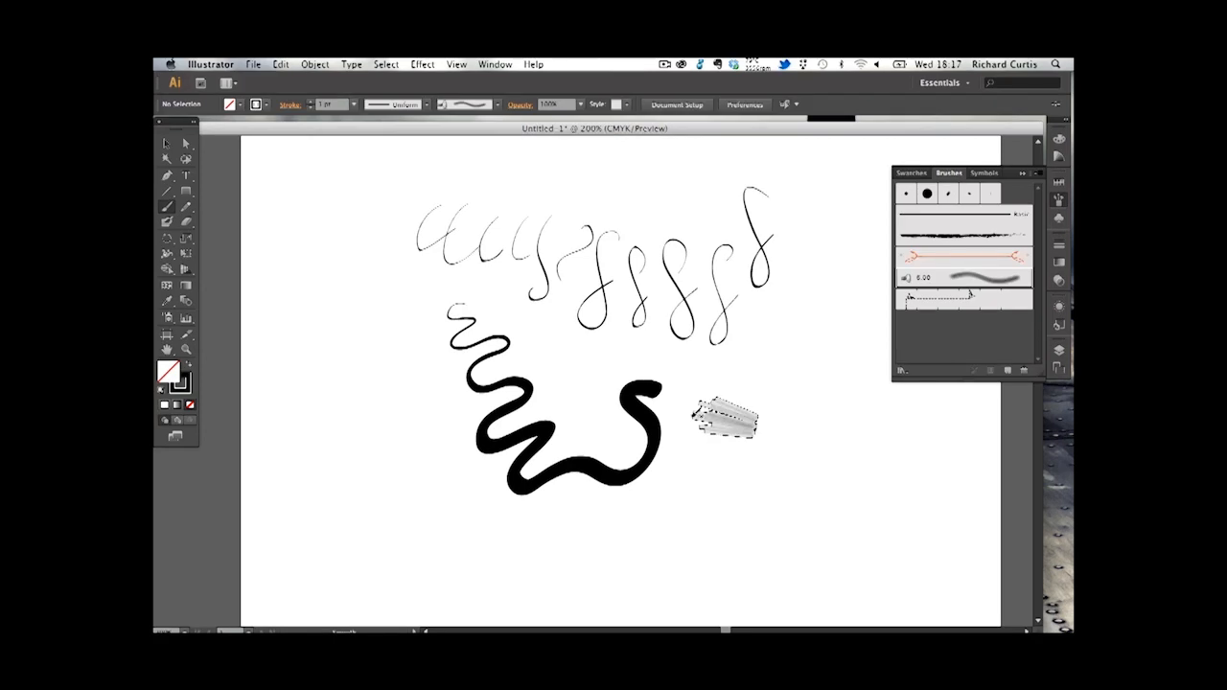
mouse_move(688, 439)
mouse_down()
mouse_move(766, 328)
mouse_move(805, 337)
mouse_move(697, 529)
mouse_up()
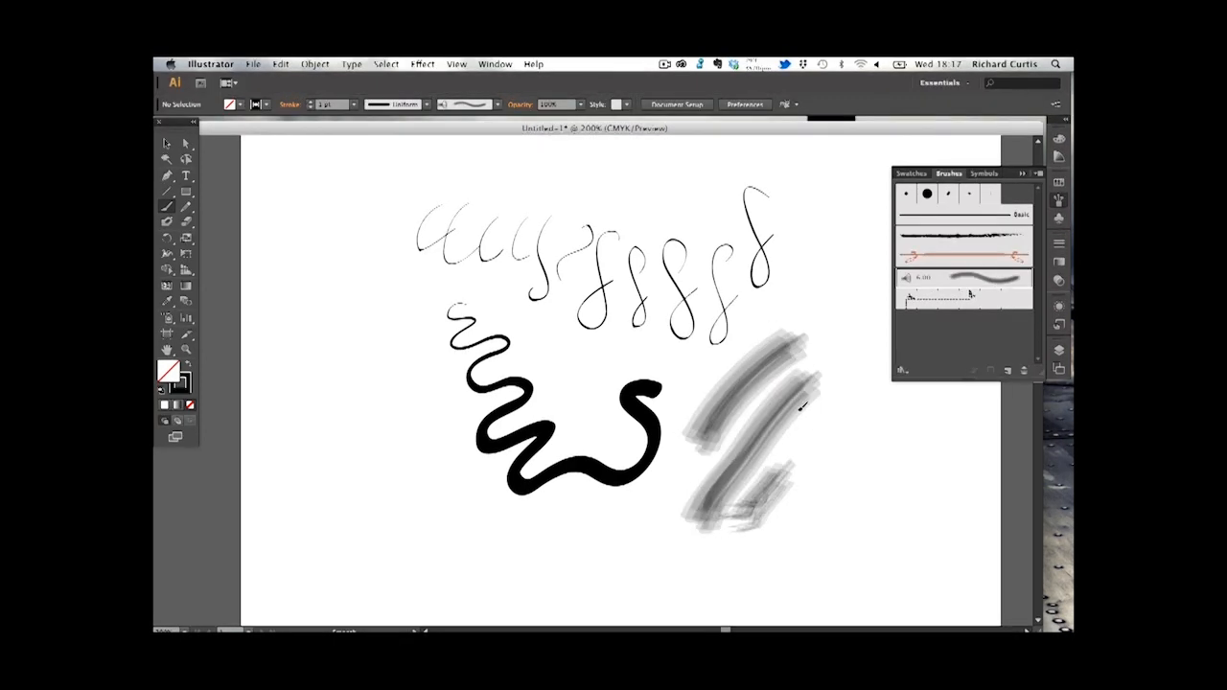
drag(849, 395, 733, 529)
drag(891, 422, 790, 525)
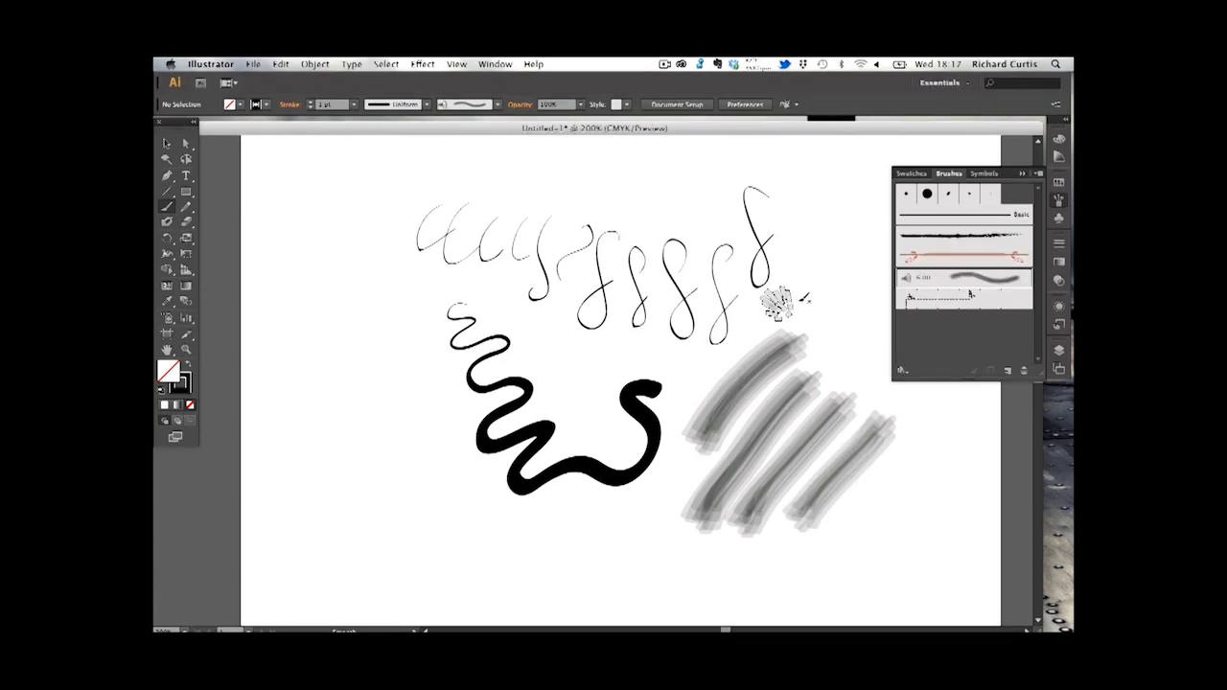
mouse_move(818, 292)
mouse_down()
mouse_move(818, 351)
mouse_move(837, 259)
mouse_move(809, 303)
mouse_move(838, 255)
mouse_move(808, 292)
mouse_move(813, 268)
mouse_move(793, 329)
mouse_move(829, 295)
mouse_move(822, 330)
mouse_move(827, 273)
mouse_move(805, 324)
mouse_move(812, 271)
mouse_move(811, 307)
mouse_up()
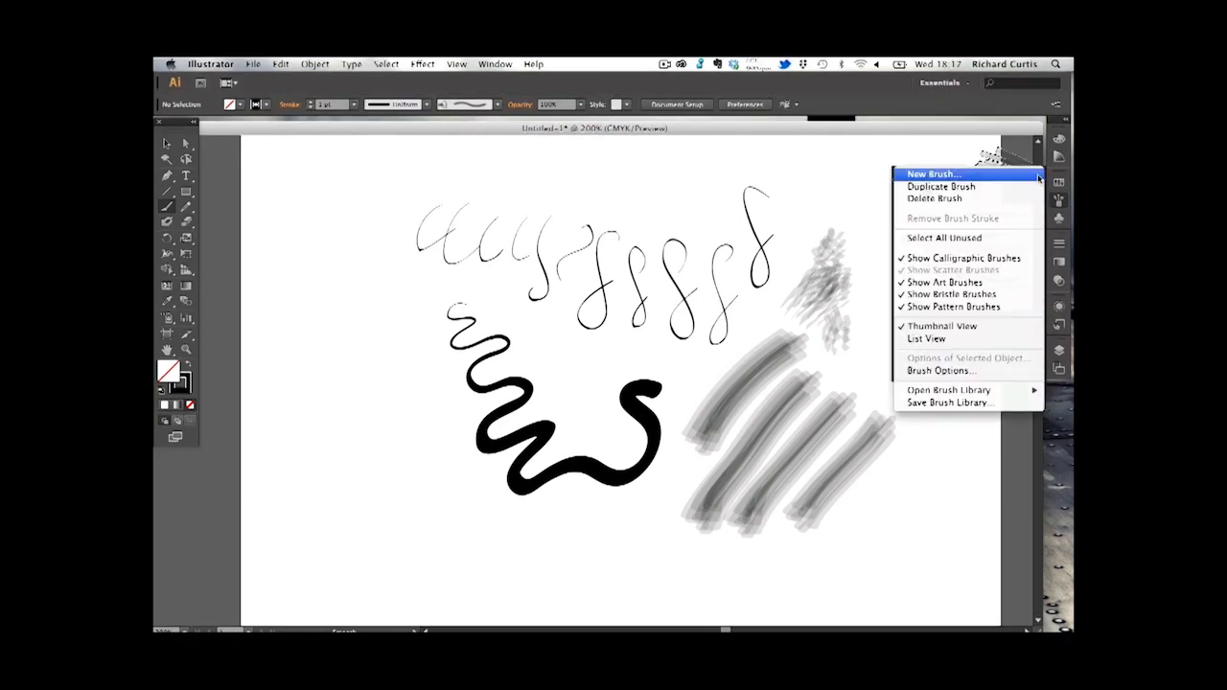
Open the Bristle Brush Library and enlarge it to show all of its brushes.
mouse_move(967, 389)
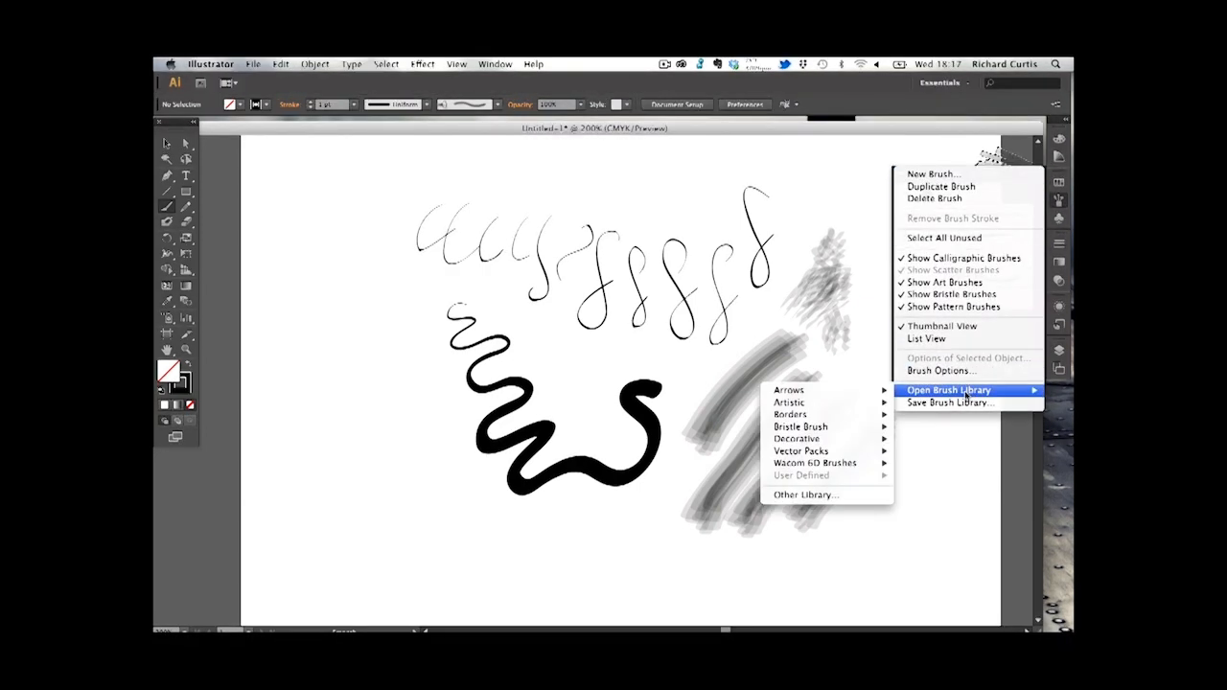
mouse_move(814, 427)
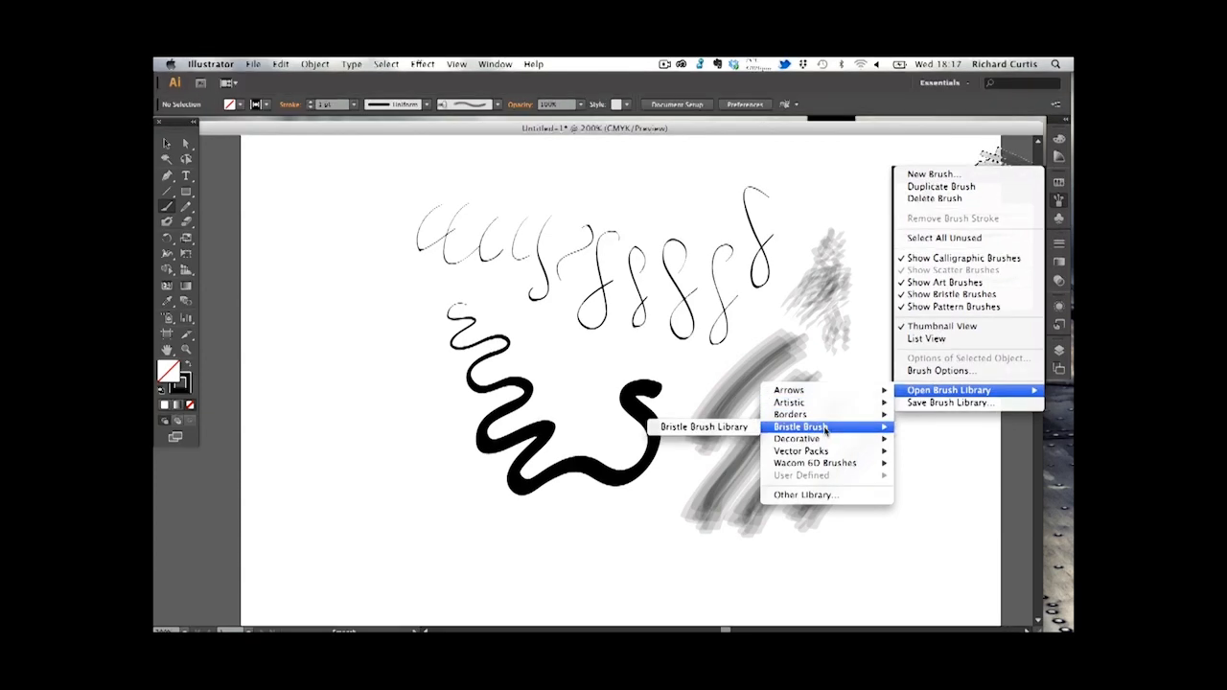
click(703, 431)
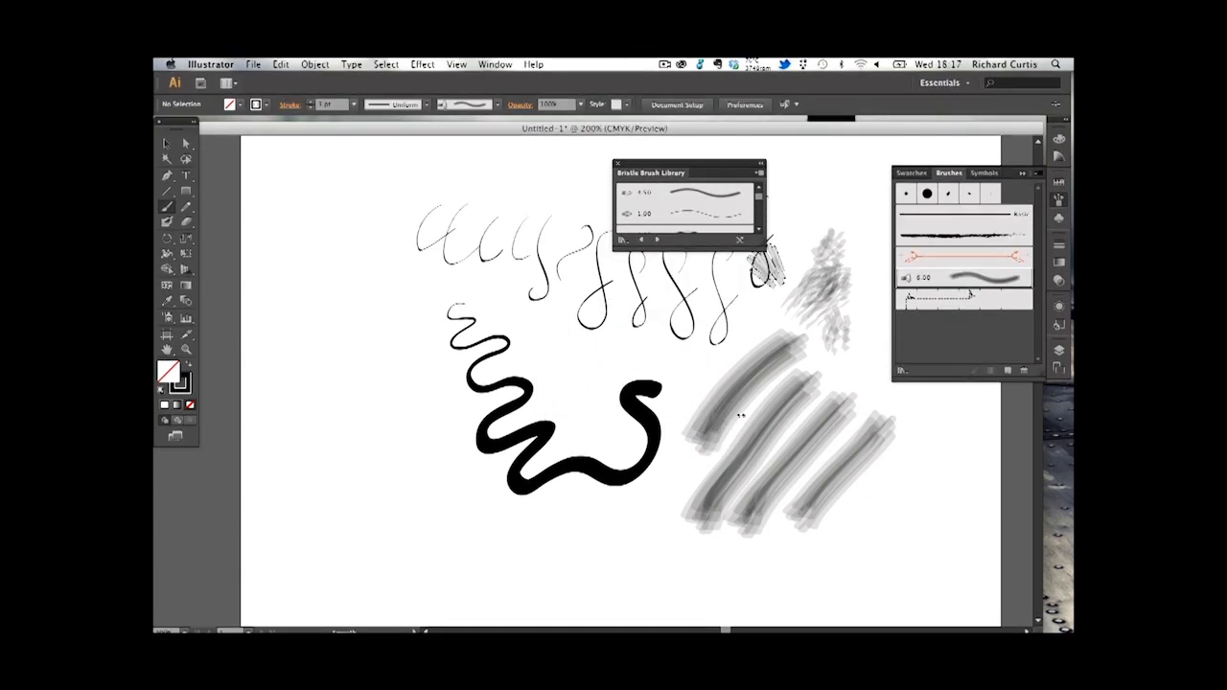
drag(764, 259, 766, 533)
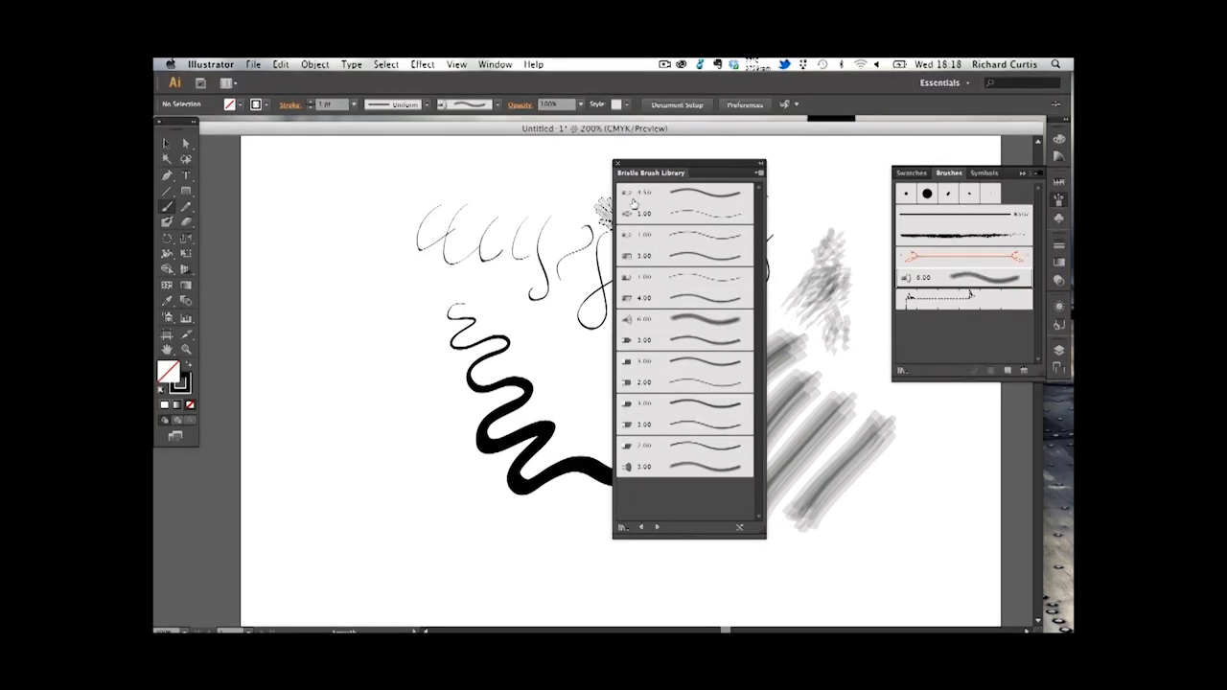
Add most of the library's bristle brushes one by one to the document's brushes, making room for the longer list, and close the library.
click(676, 197)
click(671, 217)
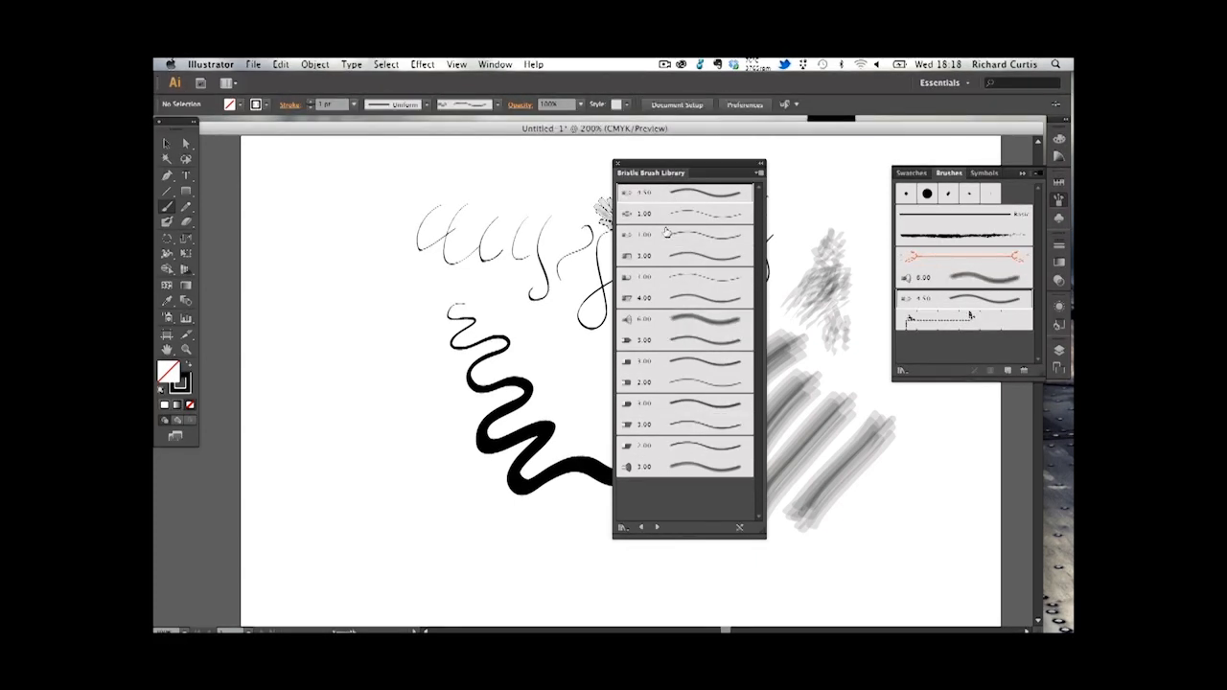
click(668, 234)
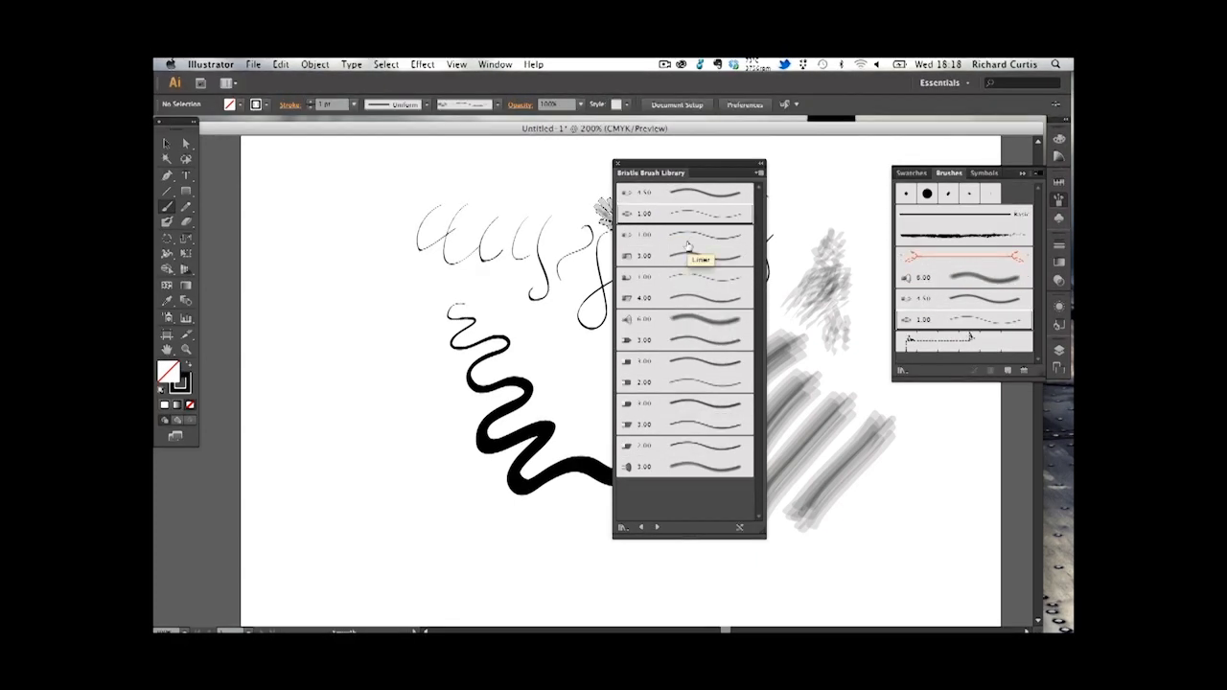
click(676, 278)
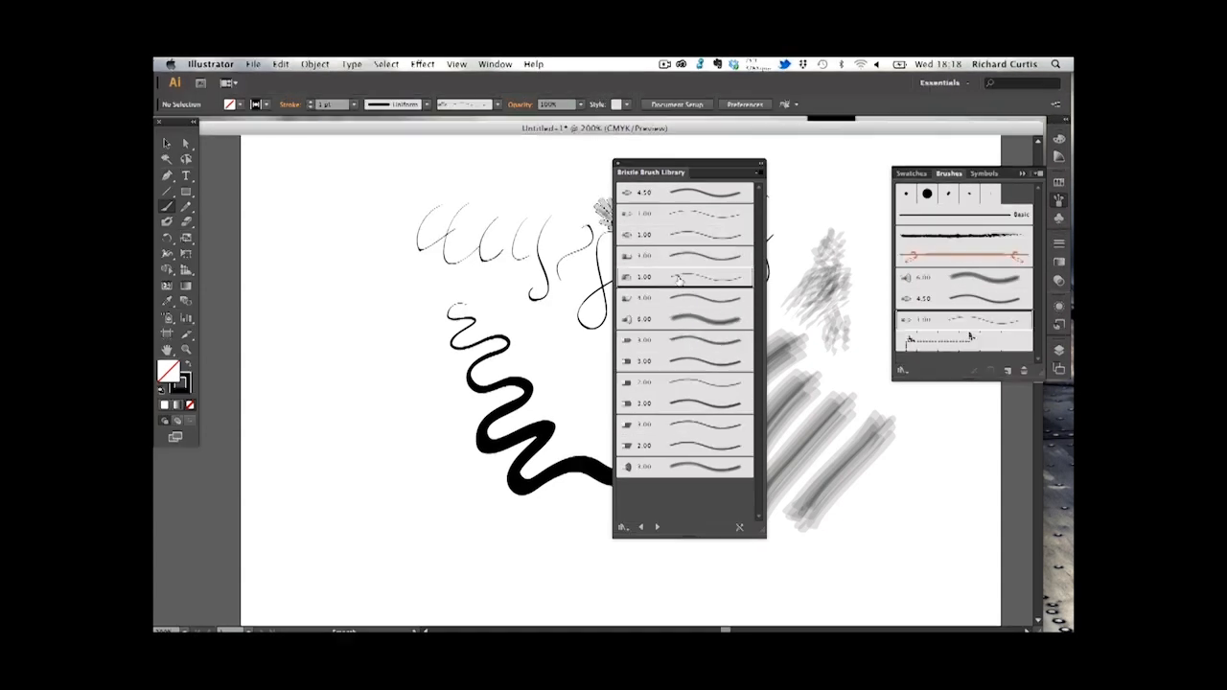
drag(962, 382, 962, 549)
click(683, 298)
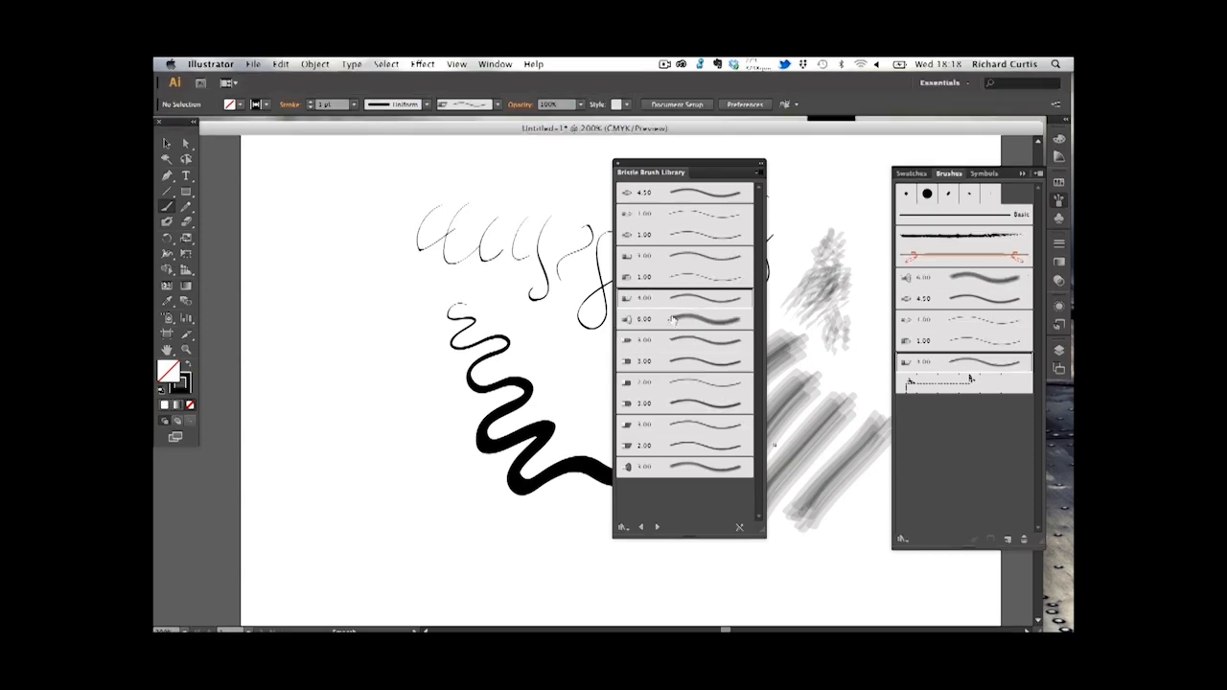
click(663, 340)
click(668, 361)
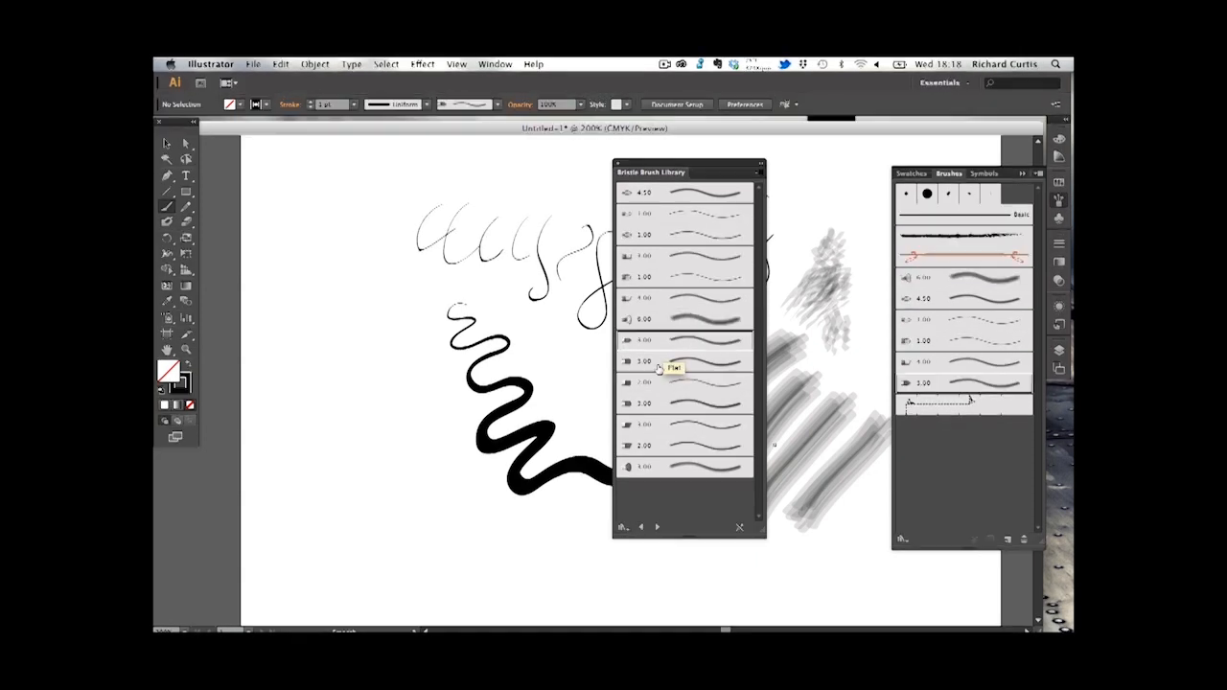
click(673, 384)
click(659, 404)
click(673, 425)
click(678, 445)
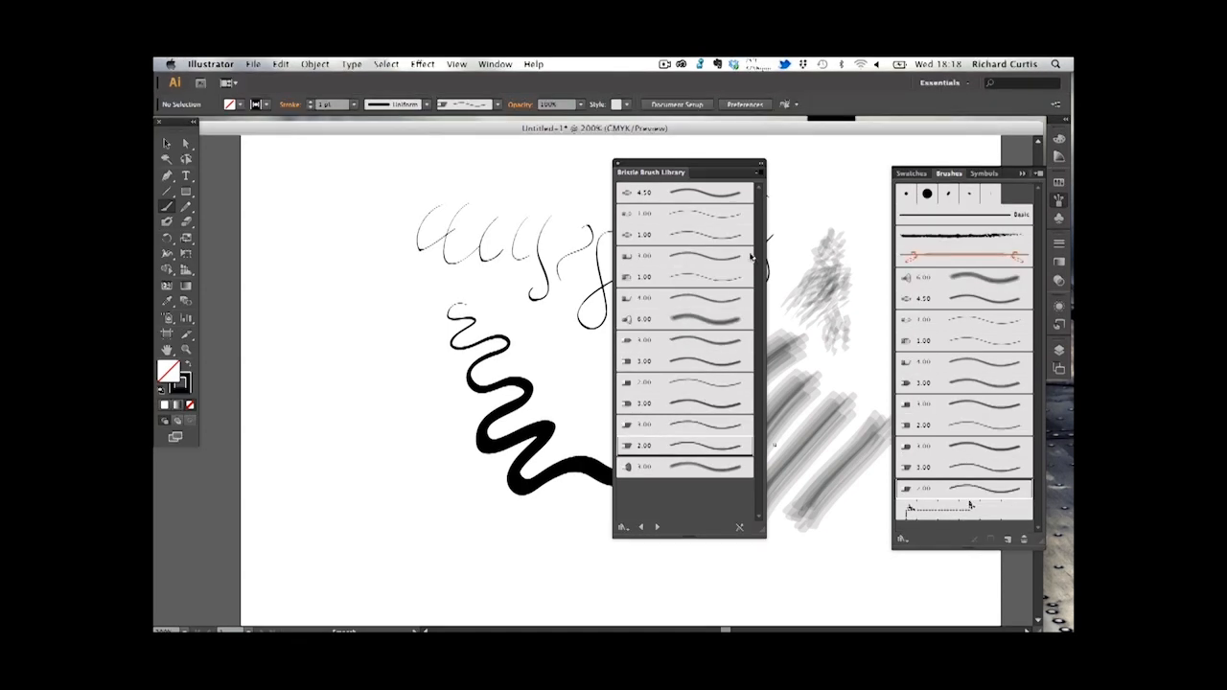
click(618, 163)
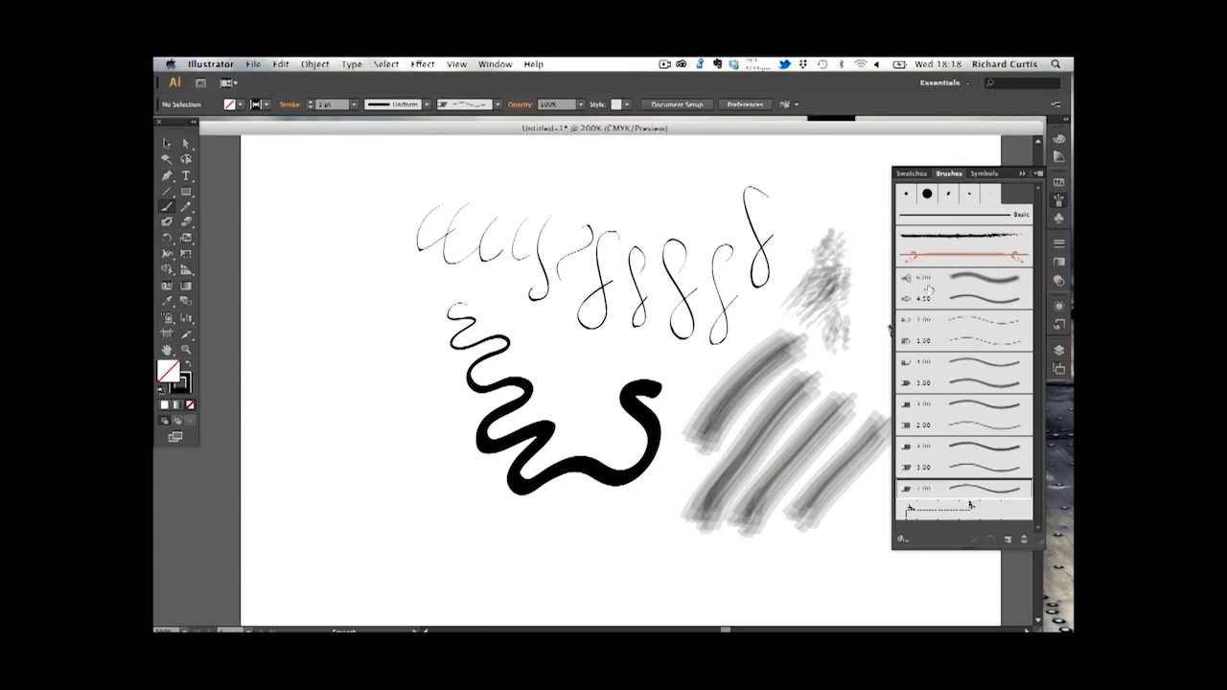
Edit the 4.50 Round bristle brush, setting its size to 4.95 mm, bristle length to 98% and paint opacity to 61%.
click(954, 303)
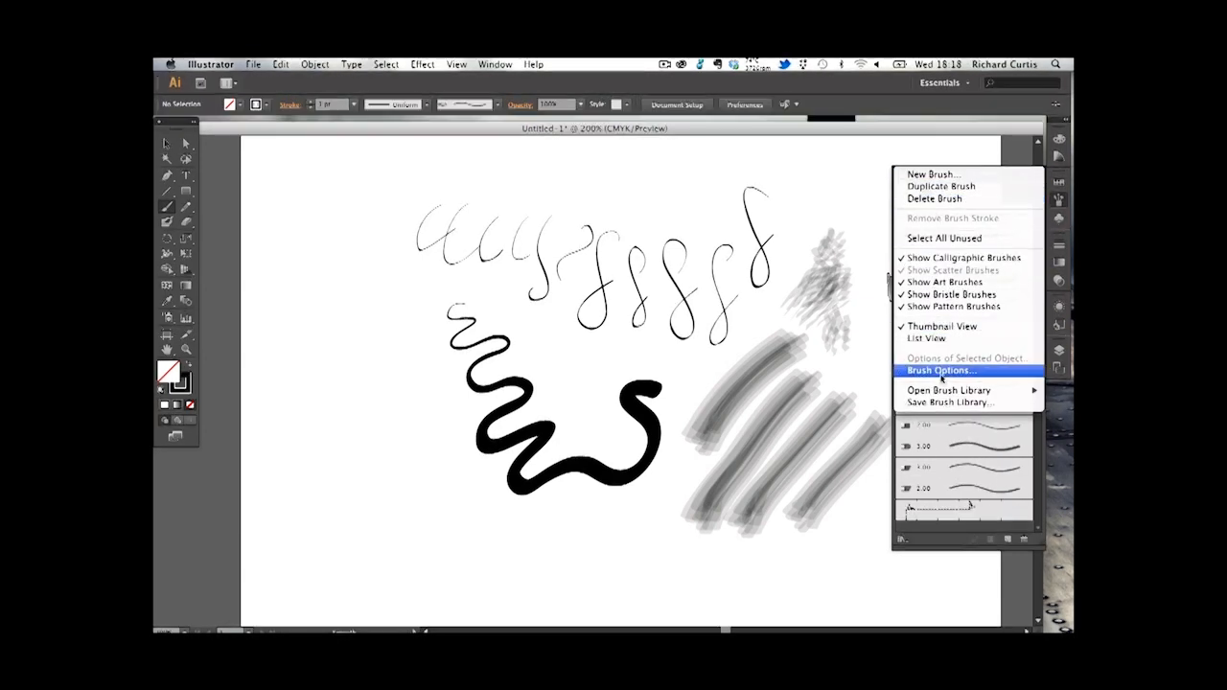
click(944, 371)
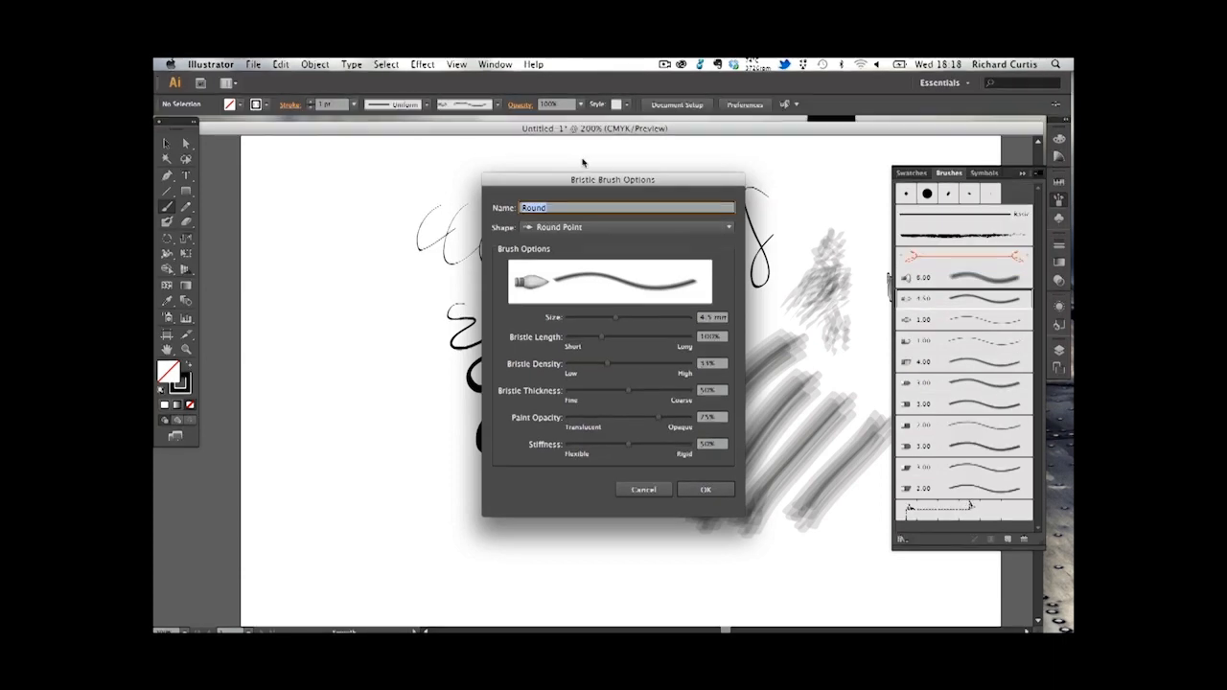
drag(582, 185, 613, 169)
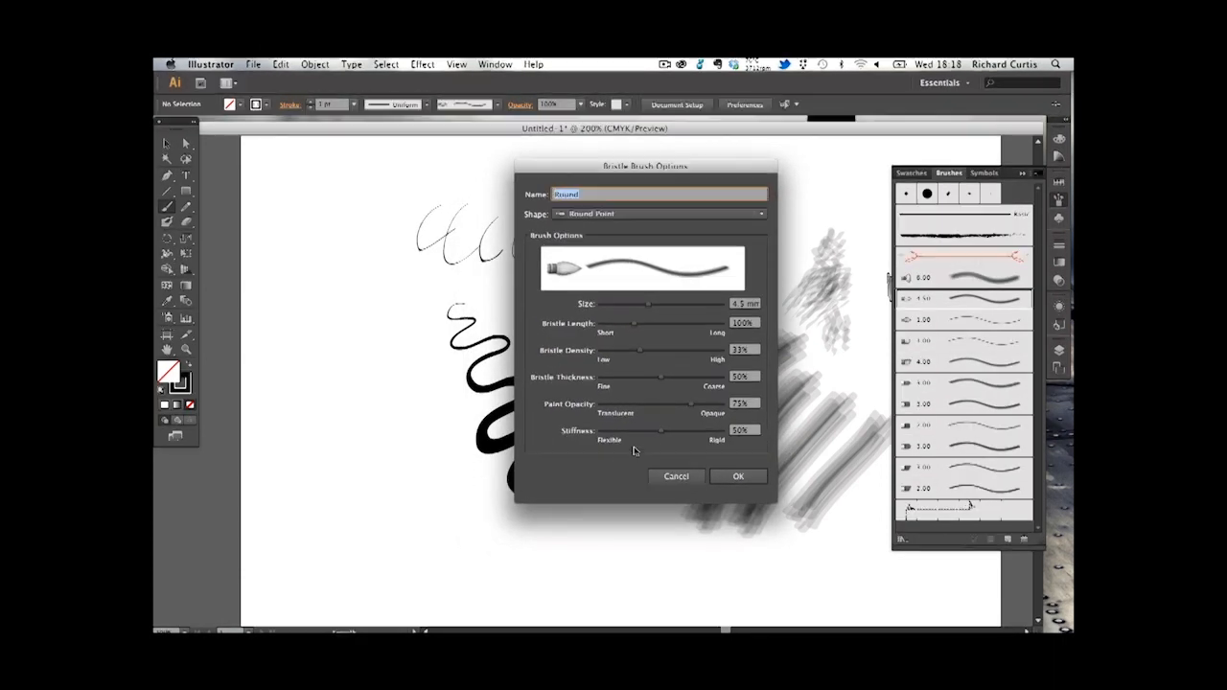
drag(649, 305, 631, 324)
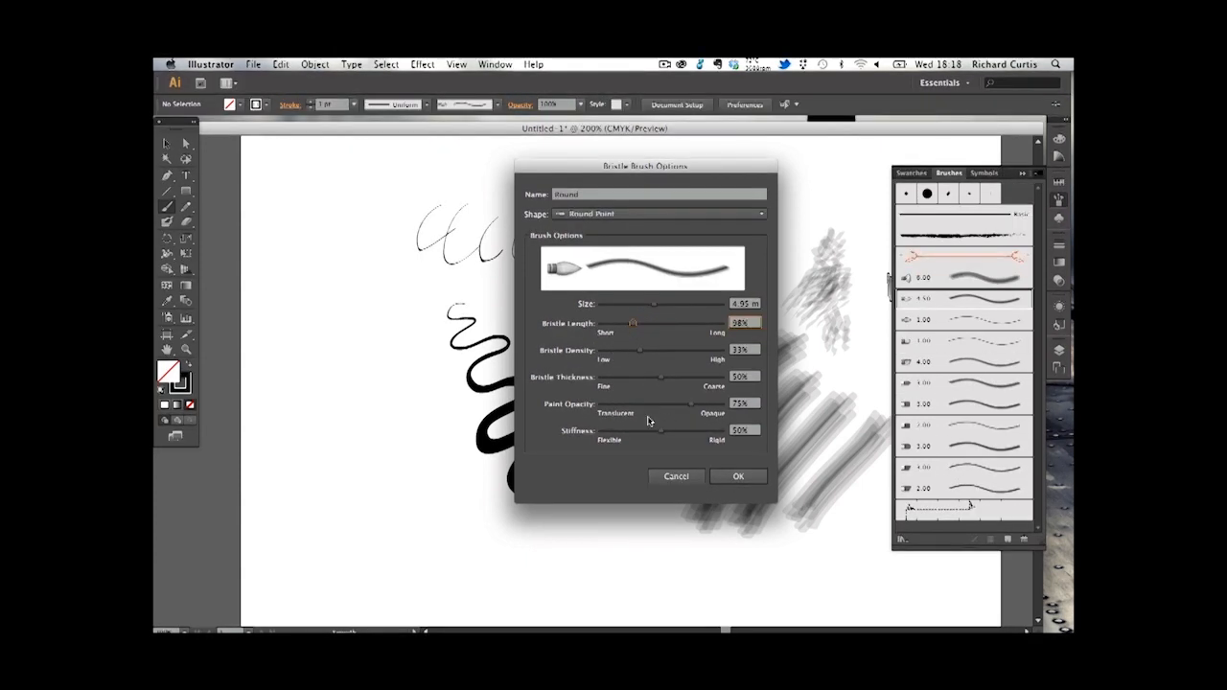
mouse_move(692, 405)
mouse_down()
mouse_move(659, 411)
mouse_move(675, 407)
mouse_up()
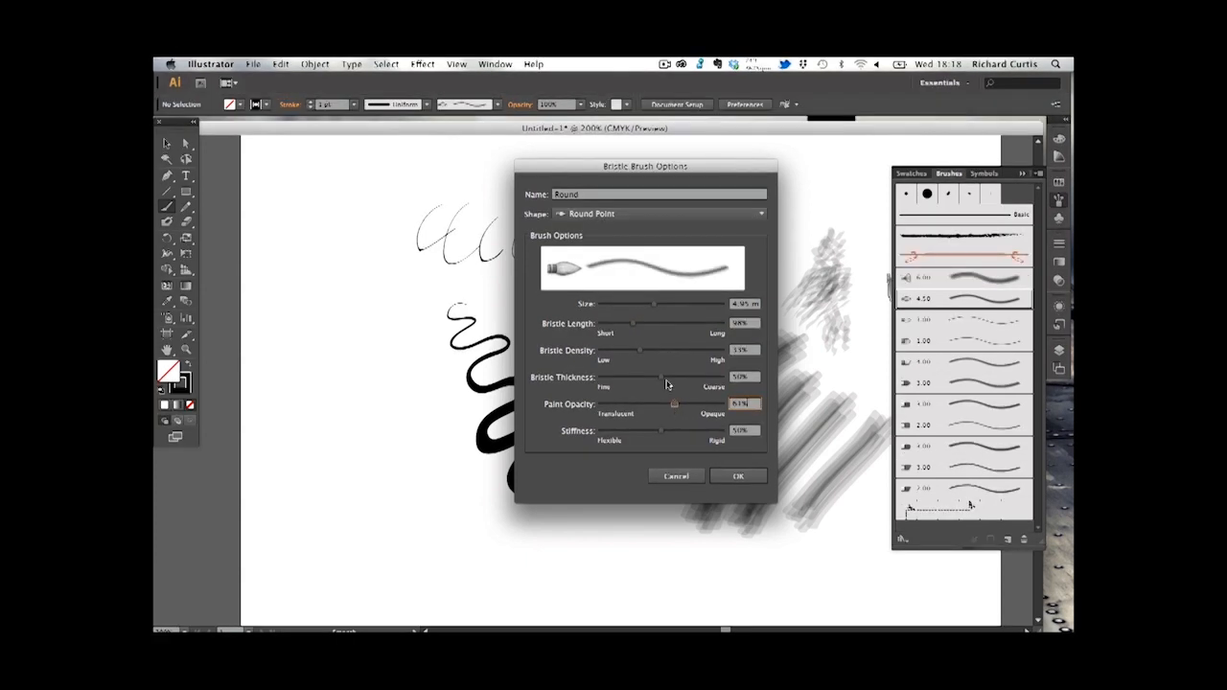
Try the Round Curve shape, switch the brush to Flat Blunt, and set its paint opacity to 68% and stiffness to 54%.
click(715, 215)
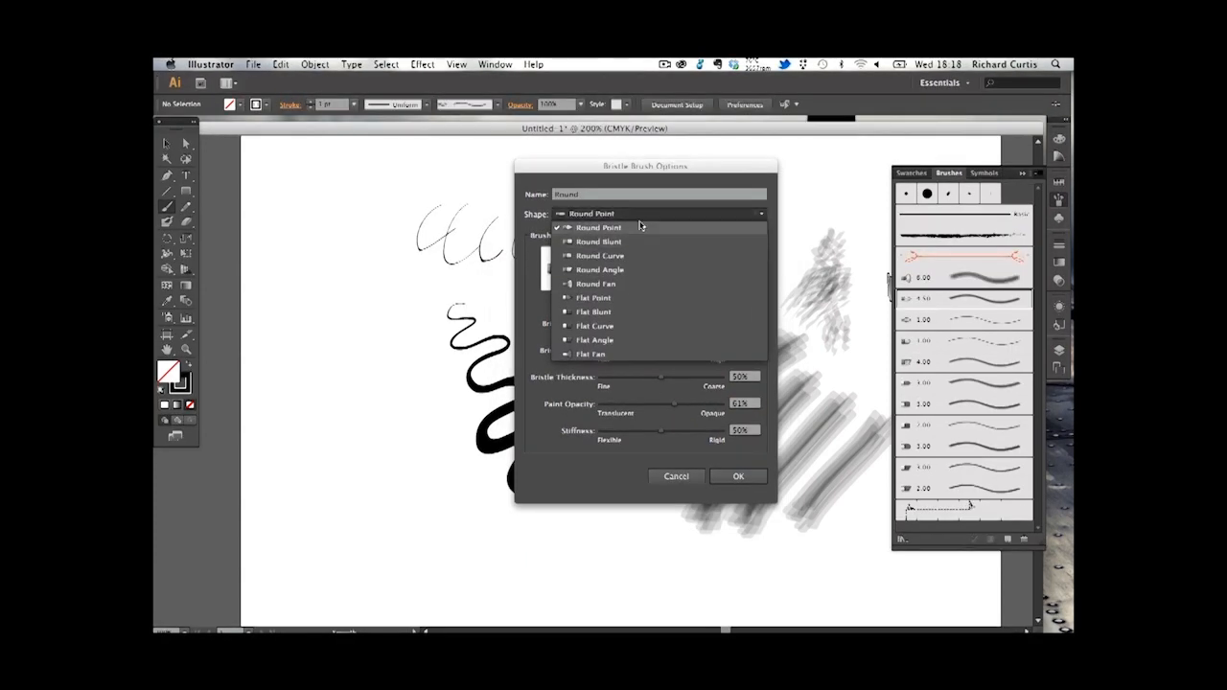
click(632, 255)
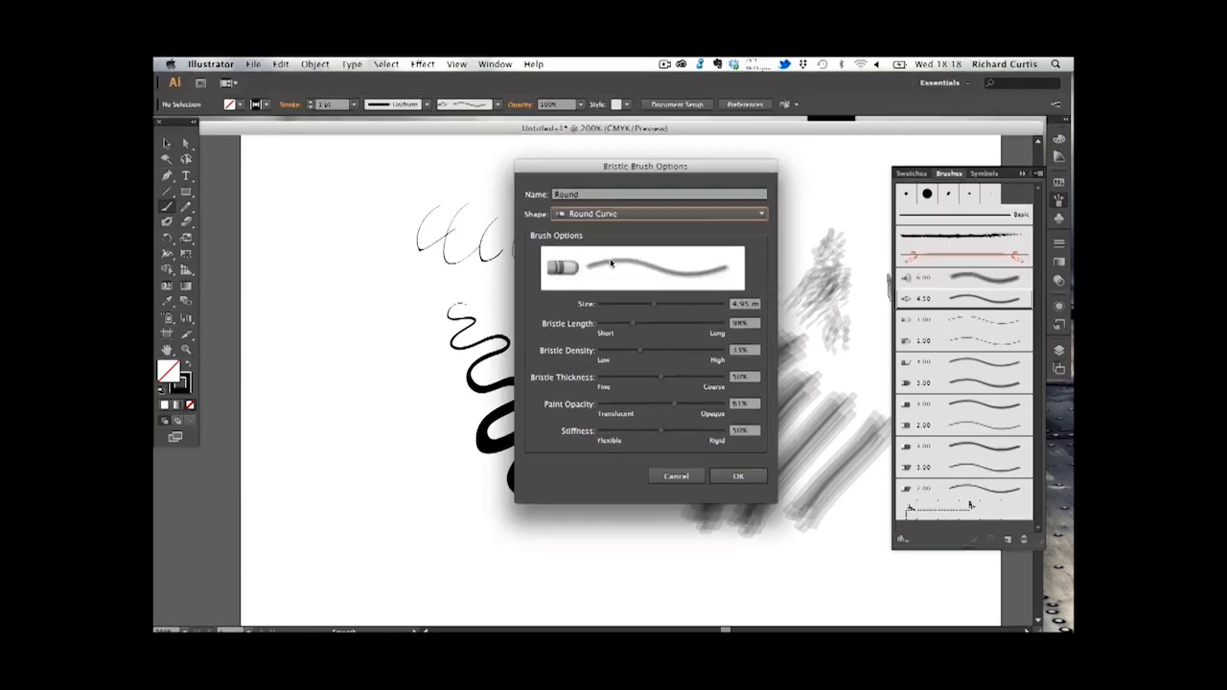
click(666, 215)
click(613, 308)
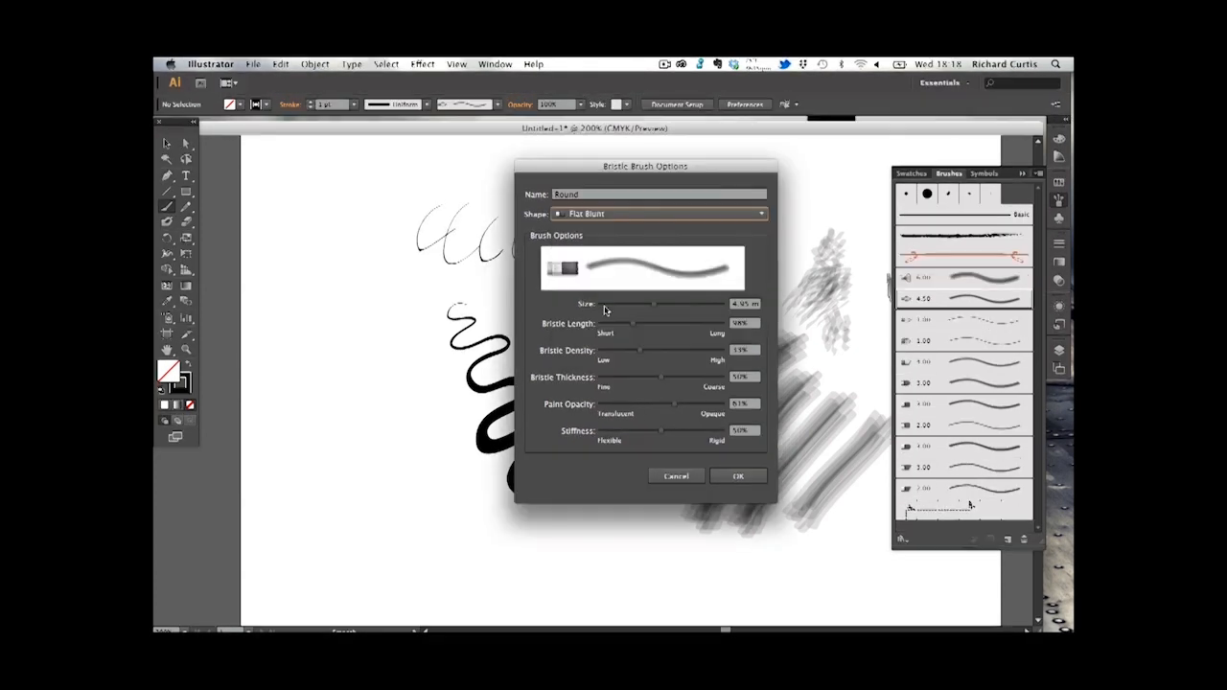
drag(675, 403, 667, 431)
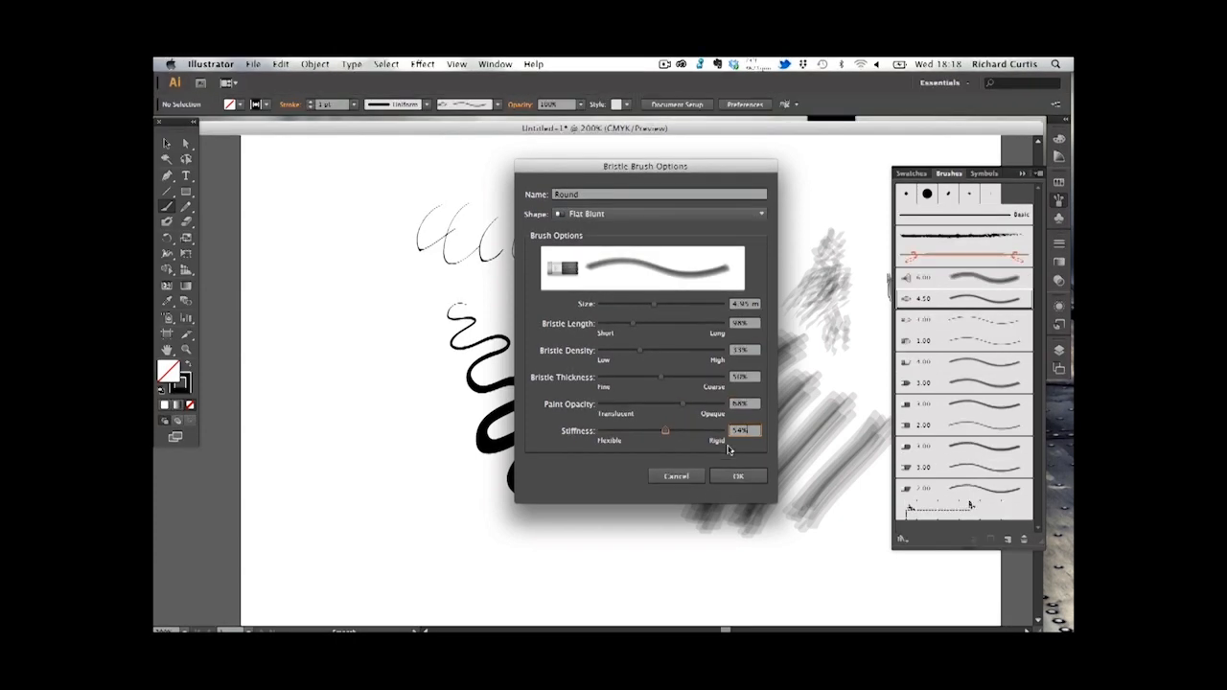
click(736, 476)
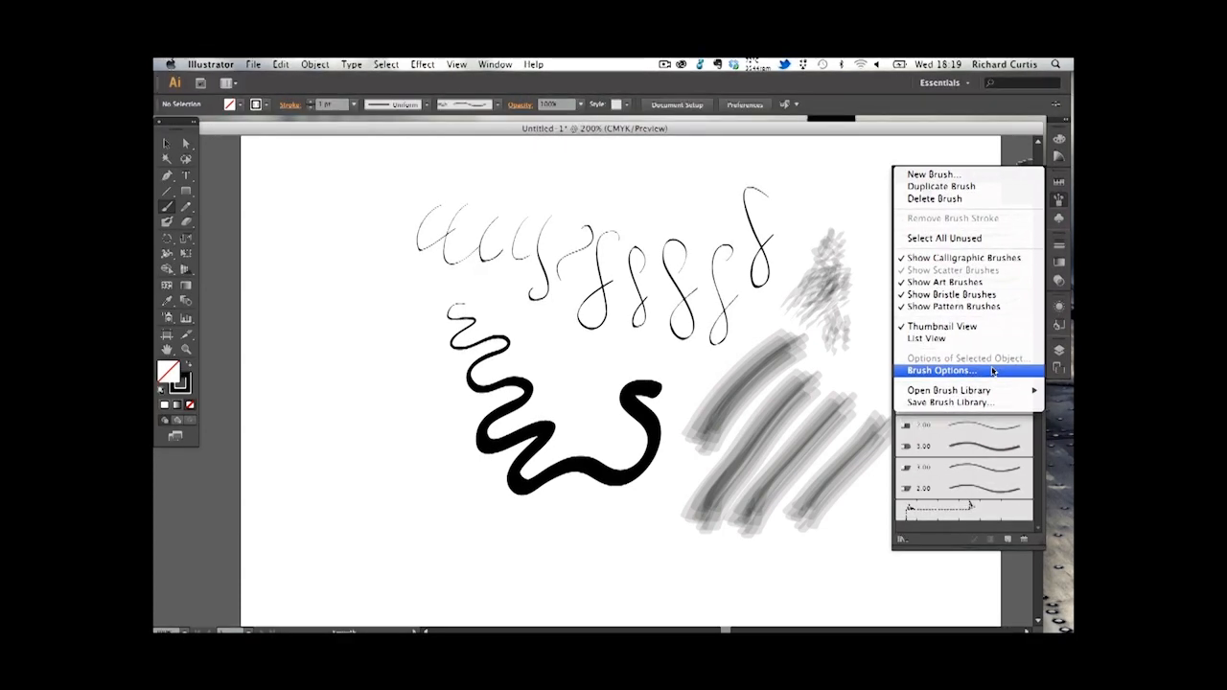
Open the 6d Art Pen Brushes library, enlarge it clear of the drawing, and choose the light 27 pt brush.
mouse_move(1007, 390)
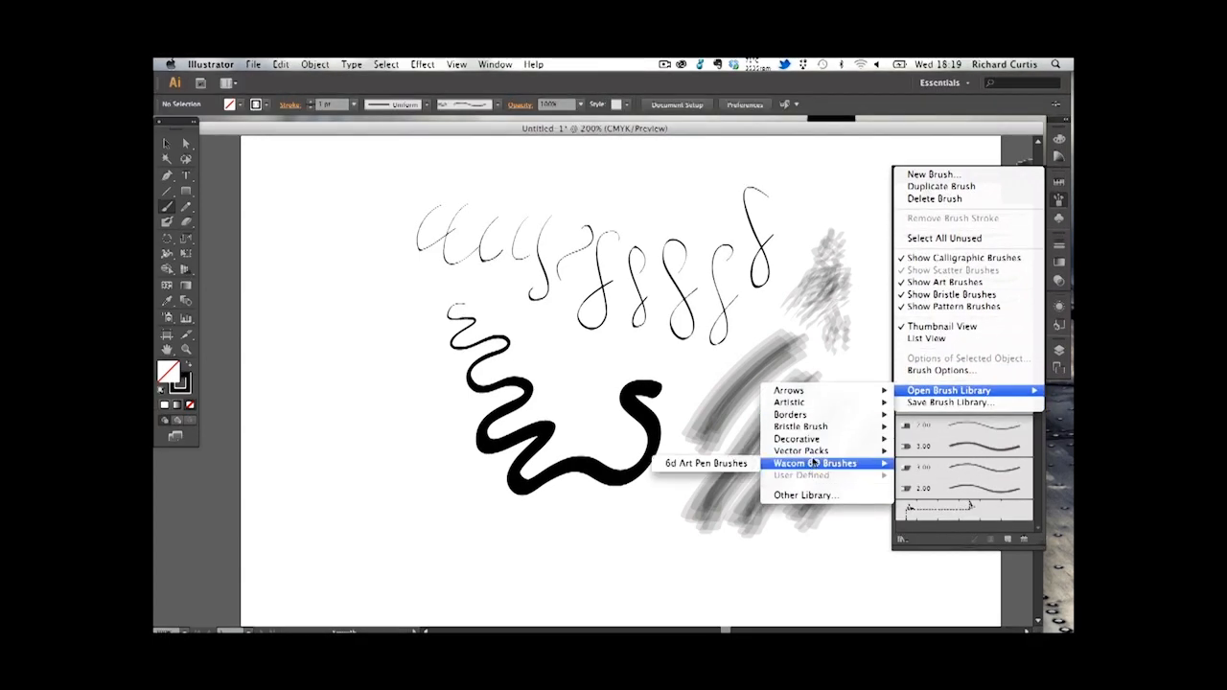
mouse_move(809, 464)
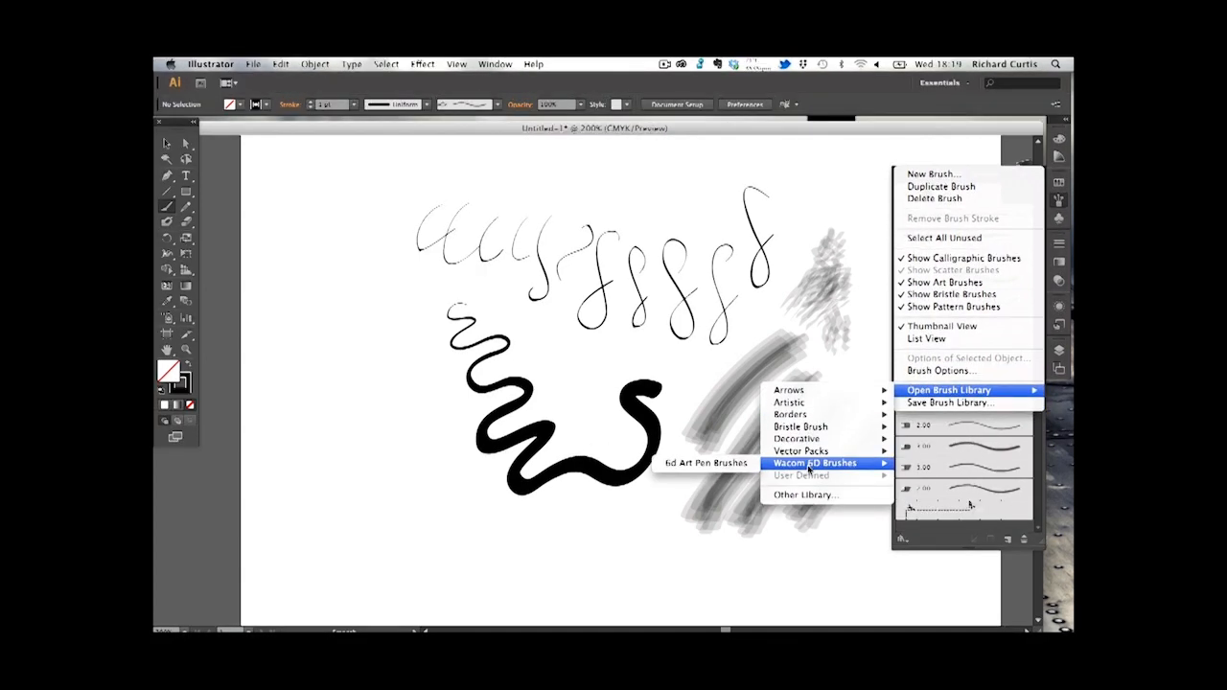
click(726, 465)
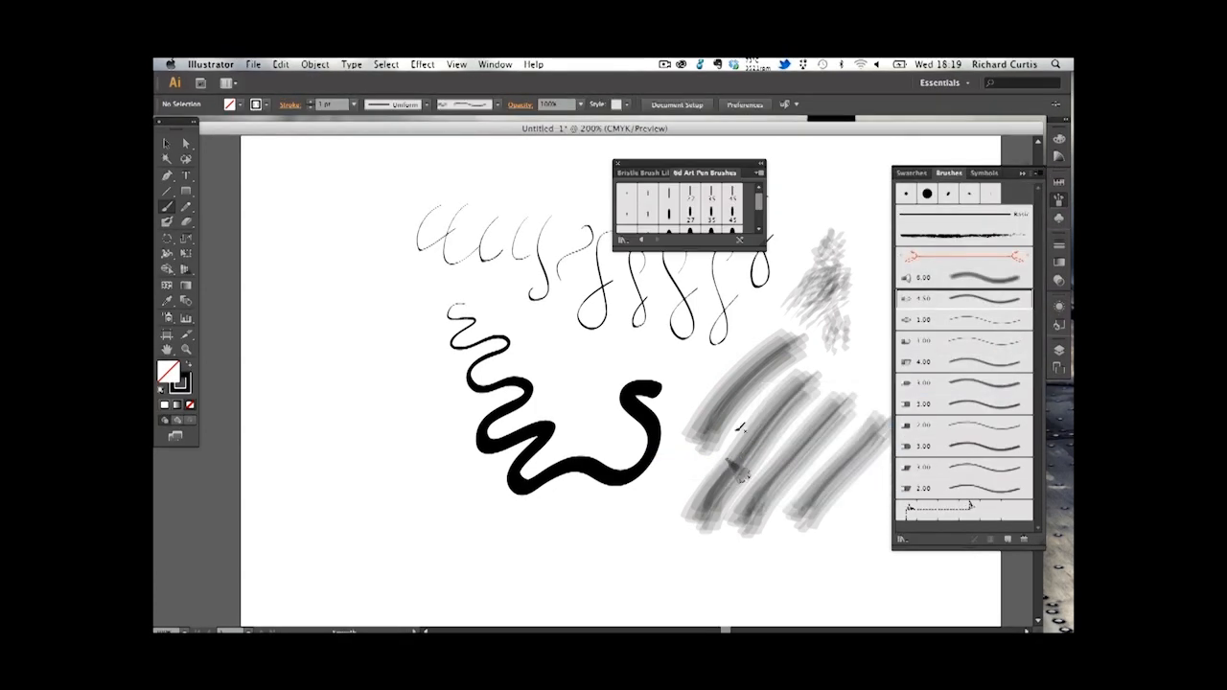
mouse_move(766, 259)
mouse_down()
mouse_move(780, 443)
mouse_move(792, 388)
mouse_move(779, 366)
mouse_up()
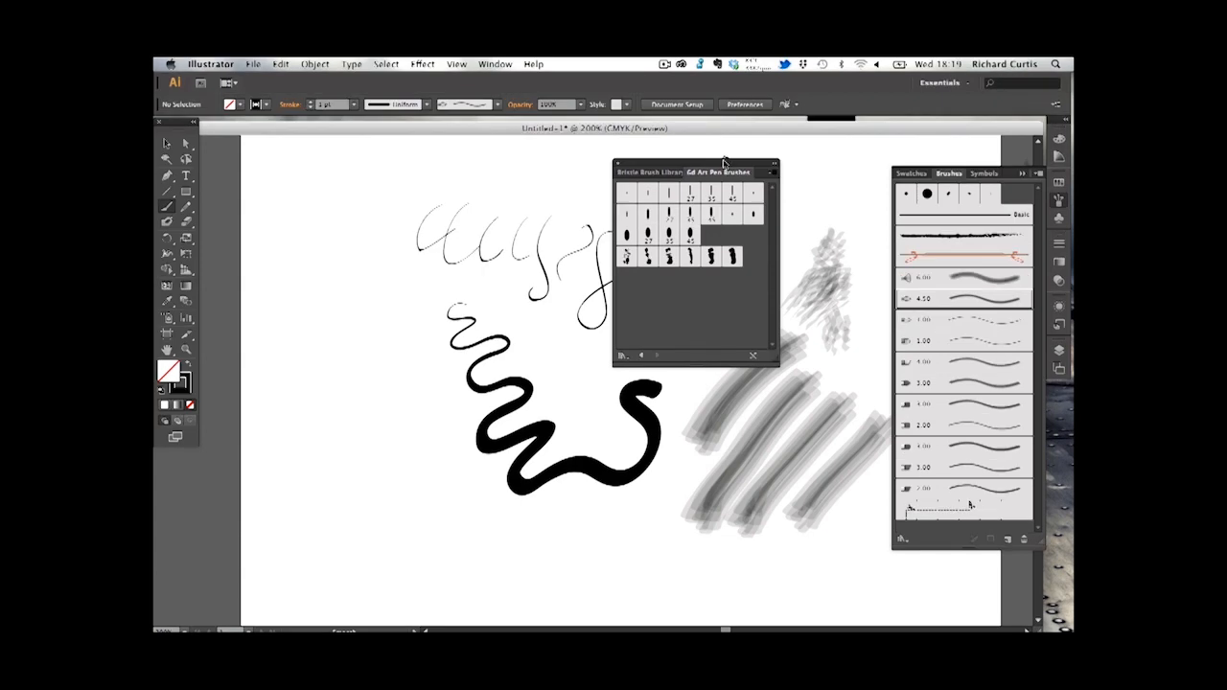
drag(738, 171, 821, 173)
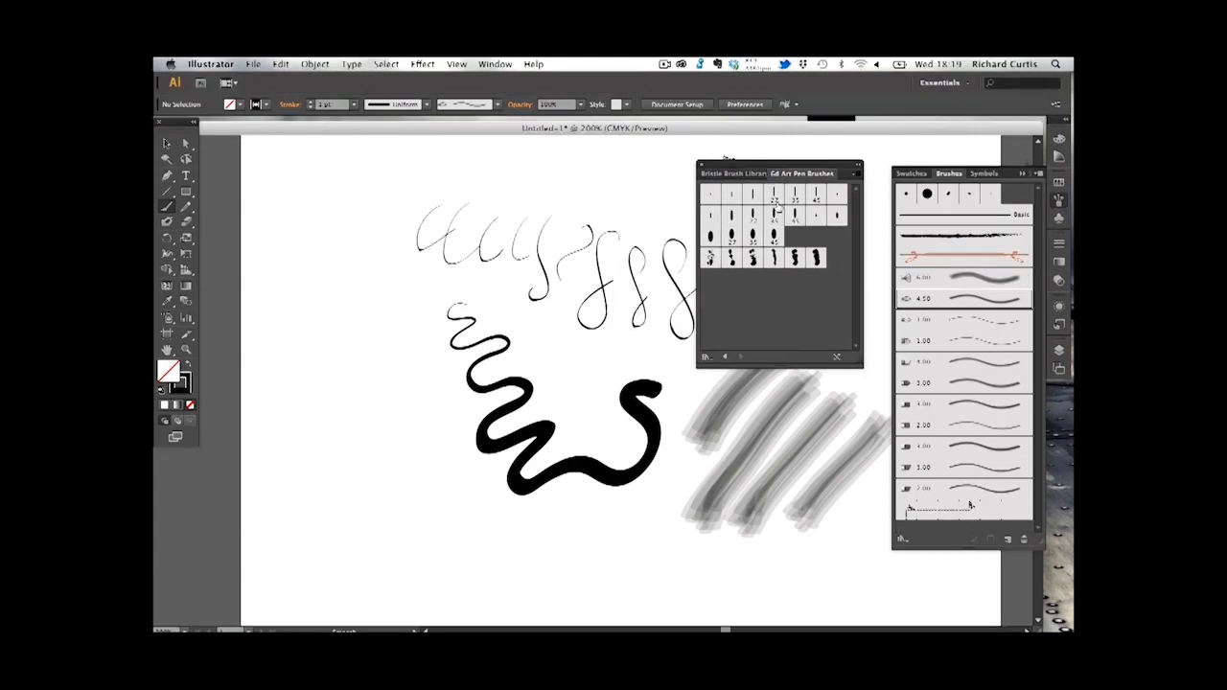
click(775, 198)
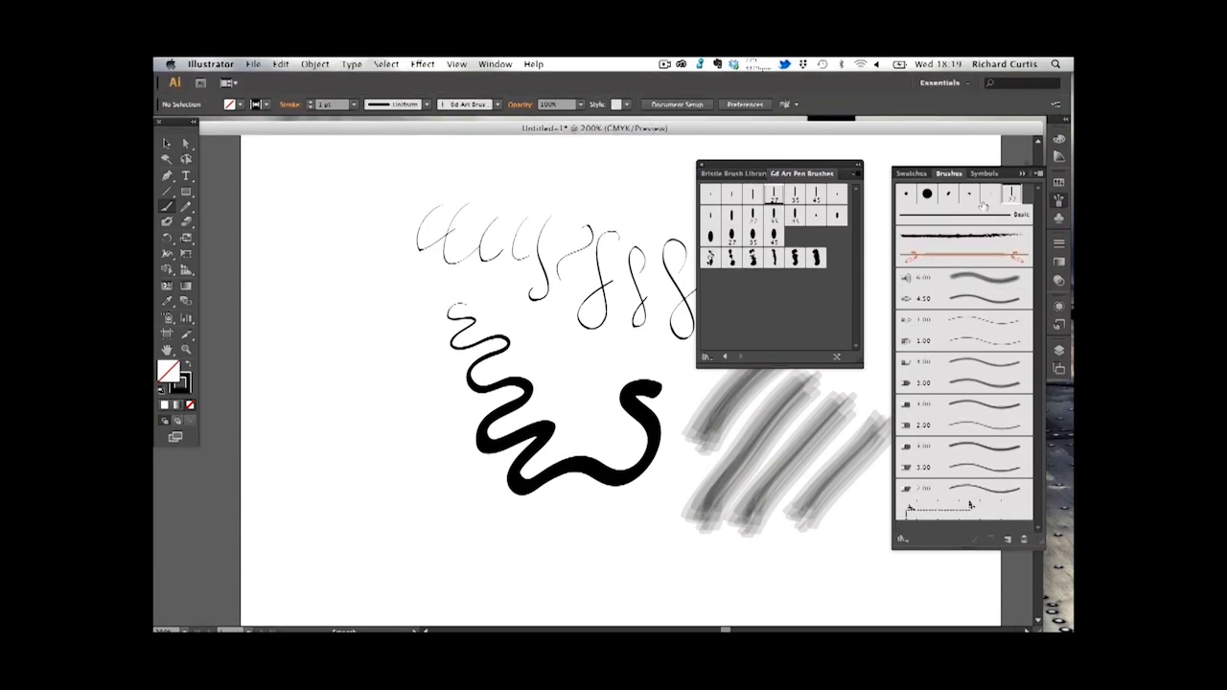
Review the 6d art pen brush's angle, roundness and size controls without changing them, and put away the brush library and brush list.
click(1037, 174)
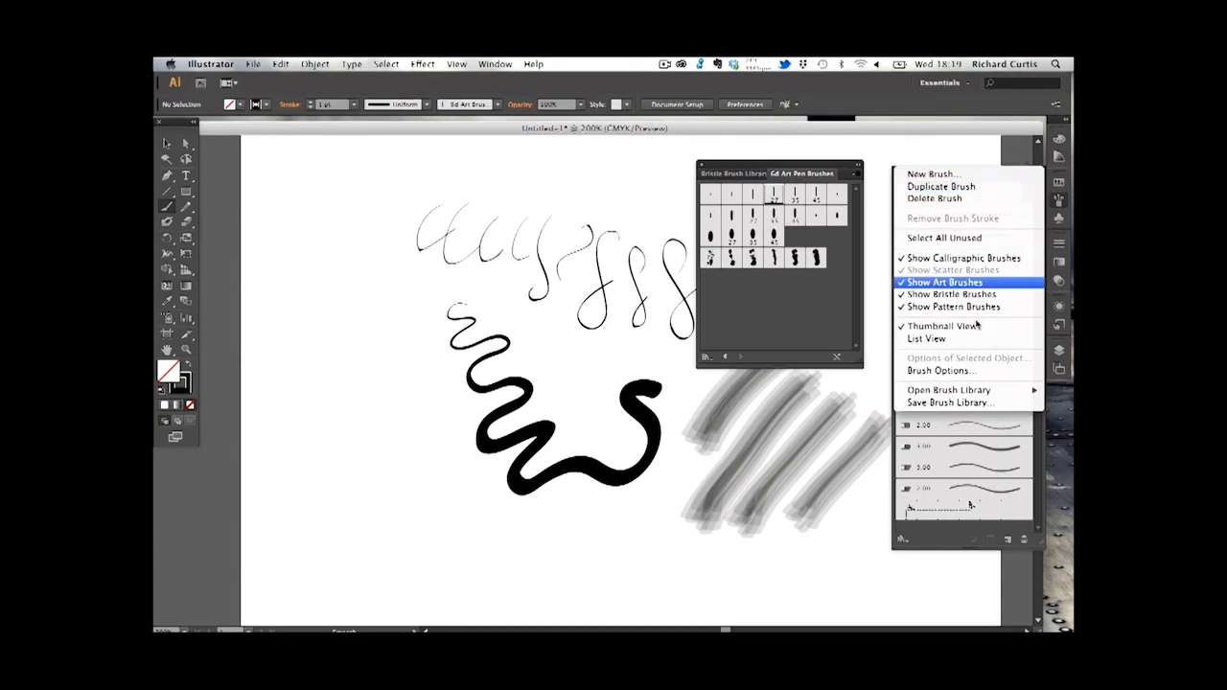
click(968, 372)
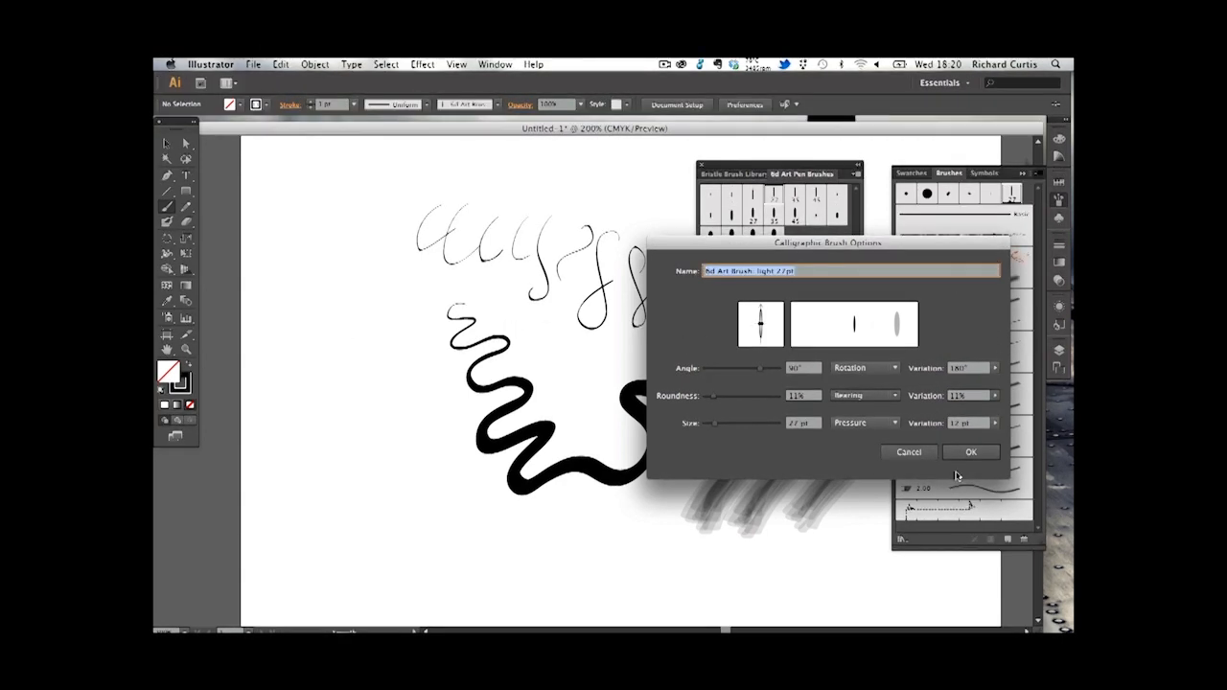
click(909, 453)
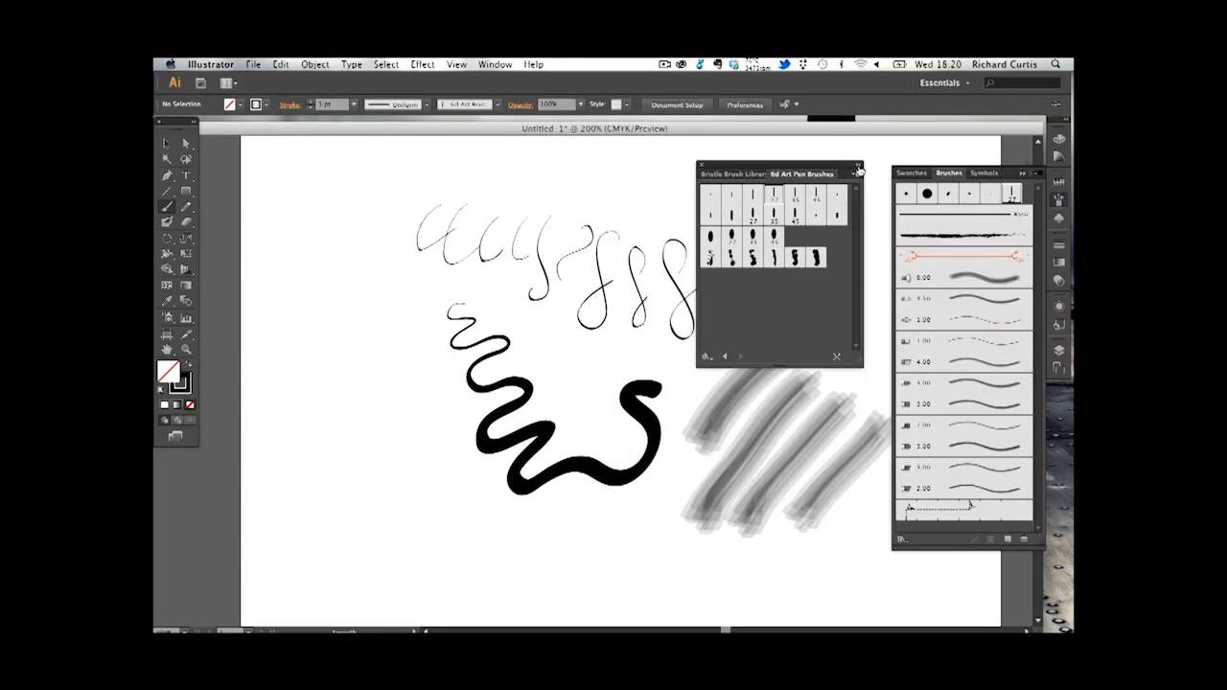
click(701, 168)
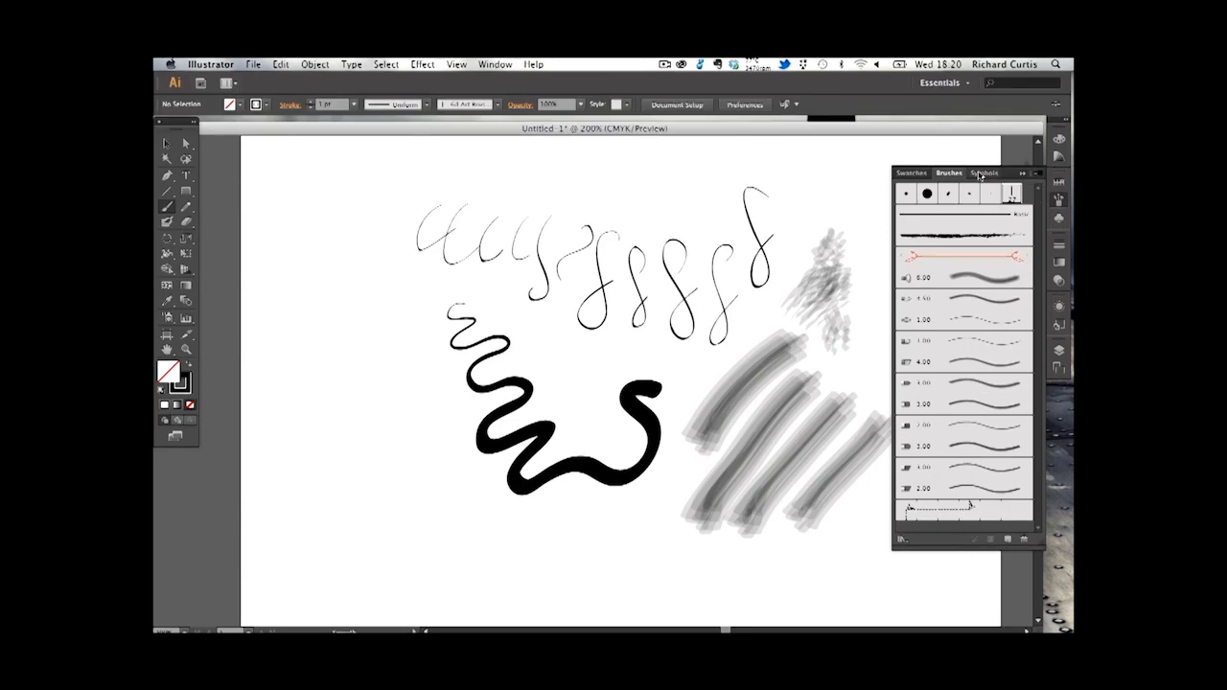
click(1026, 173)
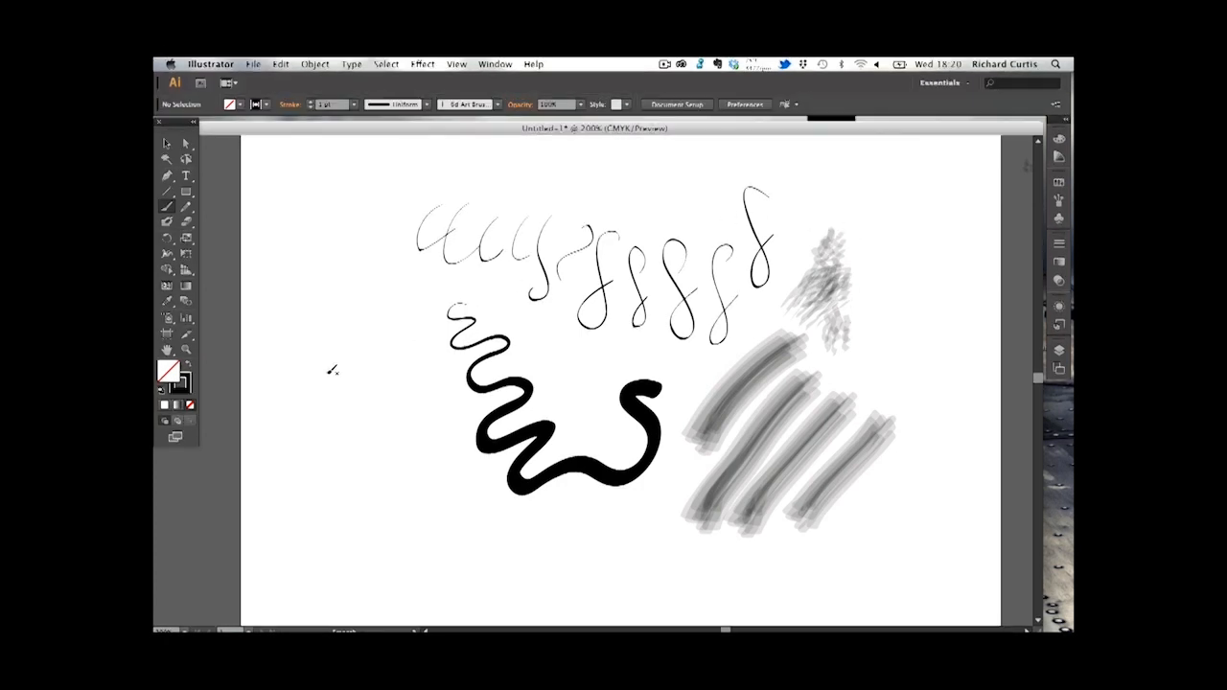
Set the stroke colour to a bright pinkish red.
double_click(185, 384)
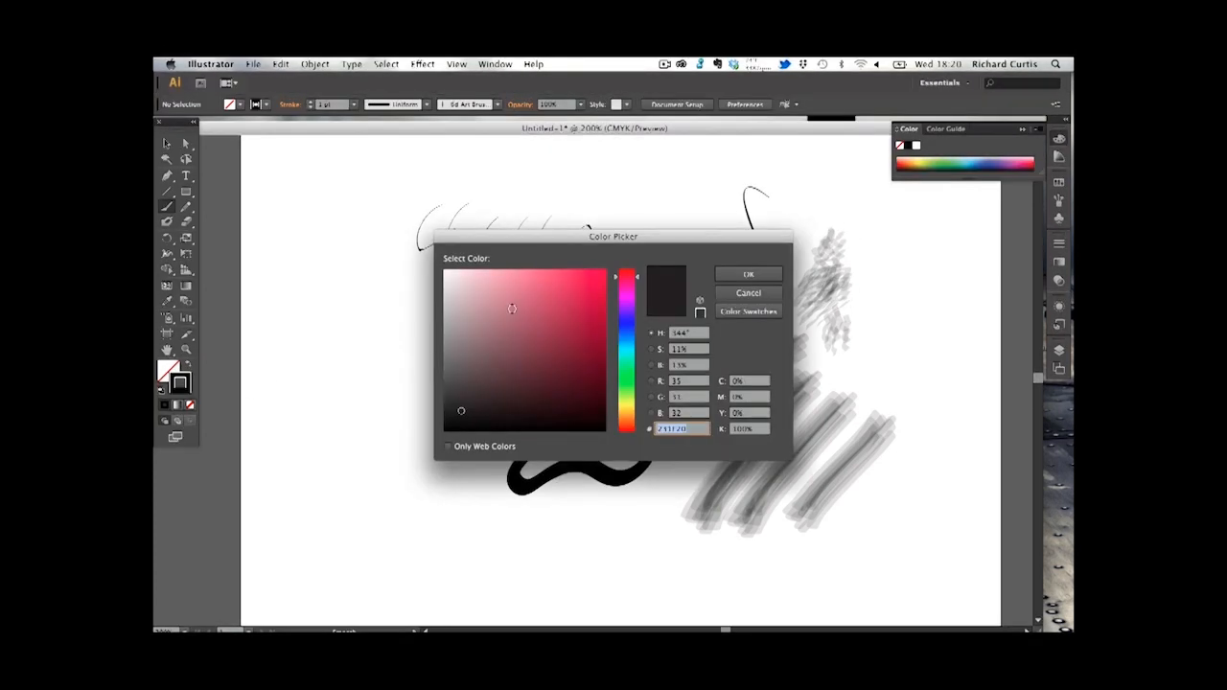
click(597, 280)
click(748, 275)
Paint a short pinkish-red stroke beside the black wavy line and a long broad wavy one across the looping strokes, curling around the grey patch.
drag(372, 380, 363, 416)
mouse_move(348, 304)
mouse_down()
mouse_move(345, 288)
mouse_move(348, 309)
mouse_up()
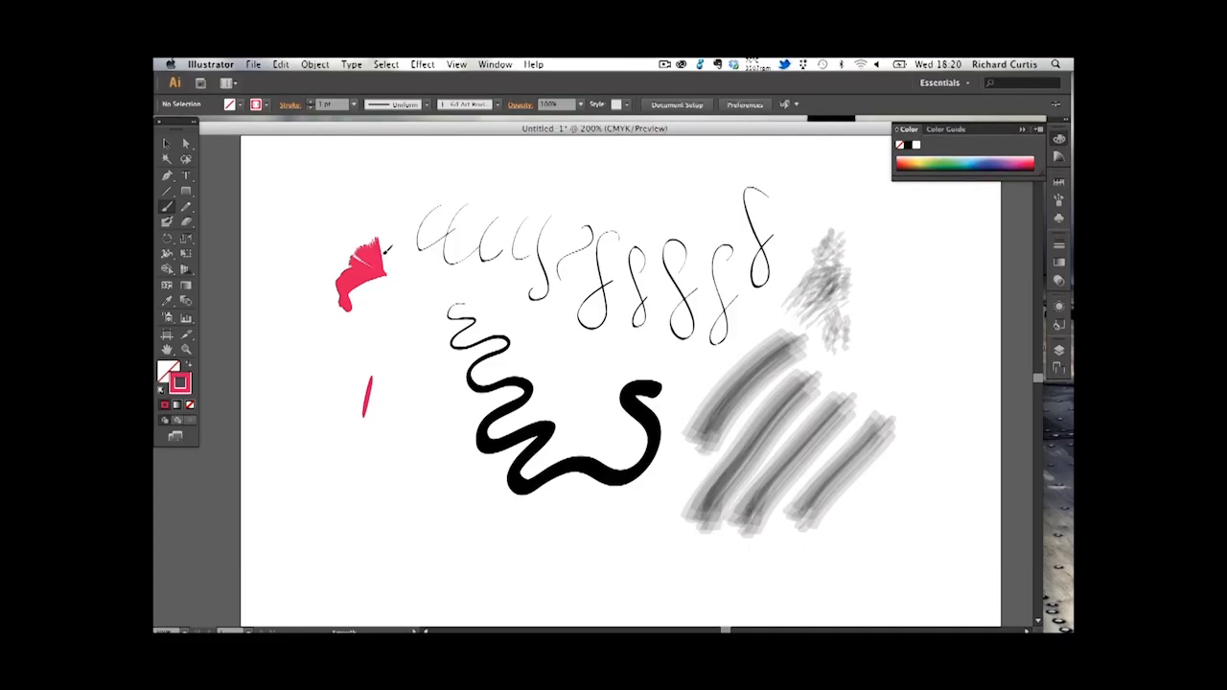
mouse_move(388, 248)
mouse_down()
mouse_move(433, 239)
mouse_move(426, 249)
mouse_move(444, 268)
mouse_move(473, 276)
mouse_move(502, 256)
mouse_move(560, 256)
mouse_move(594, 230)
mouse_move(653, 260)
mouse_move(656, 276)
mouse_move(672, 242)
mouse_move(769, 275)
mouse_move(906, 238)
mouse_move(925, 264)
mouse_move(908, 286)
mouse_move(849, 291)
mouse_move(886, 356)
mouse_move(845, 357)
mouse_move(813, 317)
mouse_up()
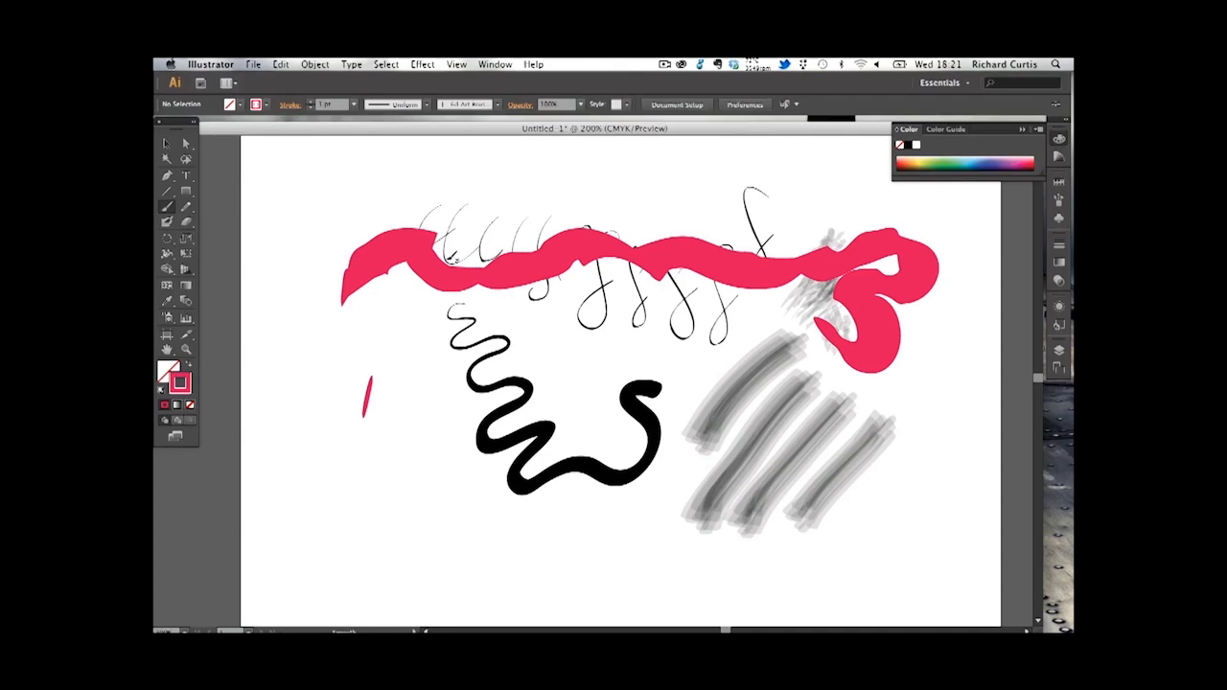
Paint pinkish-red squiggles and short vertical strokes with the Blob Brush below the tapered end of the broad wavy stroke.
click(167, 223)
mouse_move(316, 337)
mouse_down()
mouse_move(326, 349)
mouse_move(362, 334)
mouse_move(370, 343)
mouse_move(341, 369)
mouse_move(351, 375)
mouse_move(388, 347)
mouse_move(428, 497)
mouse_up()
mouse_move(365, 441)
mouse_down()
mouse_move(362, 487)
mouse_move(335, 479)
mouse_up()
drag(310, 428, 312, 468)
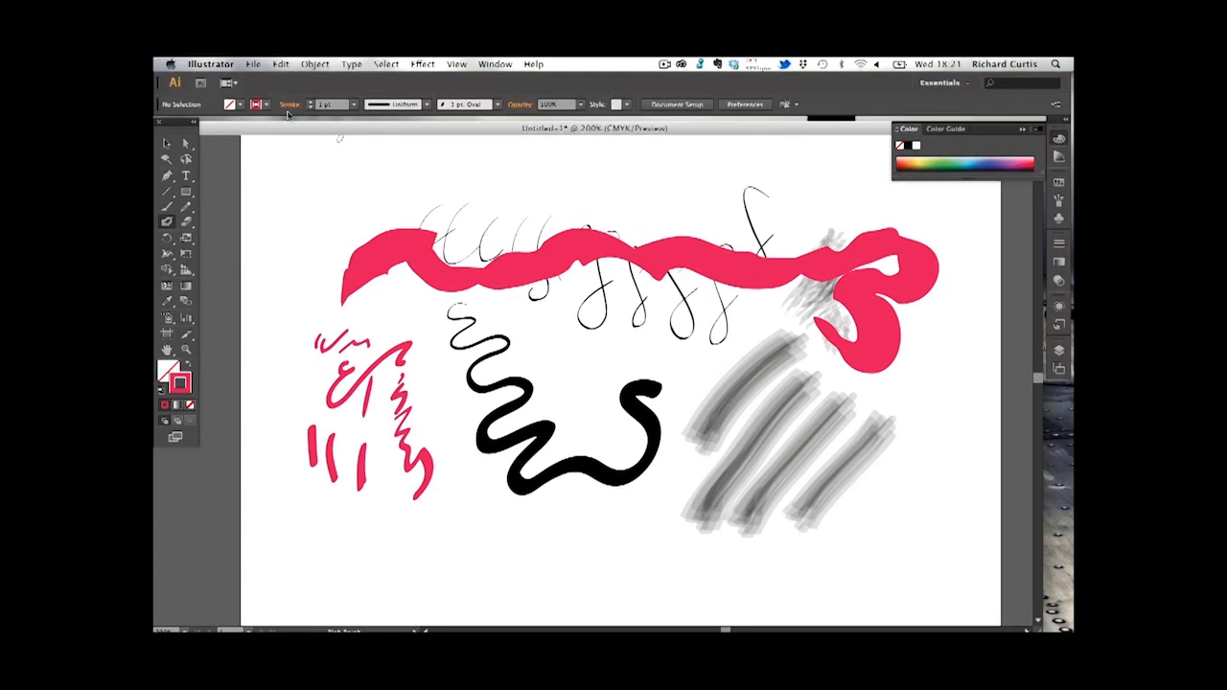
Switch to the Wacom Tablet settings in System Preferences and reposition the window over the drawing.
click(171, 65)
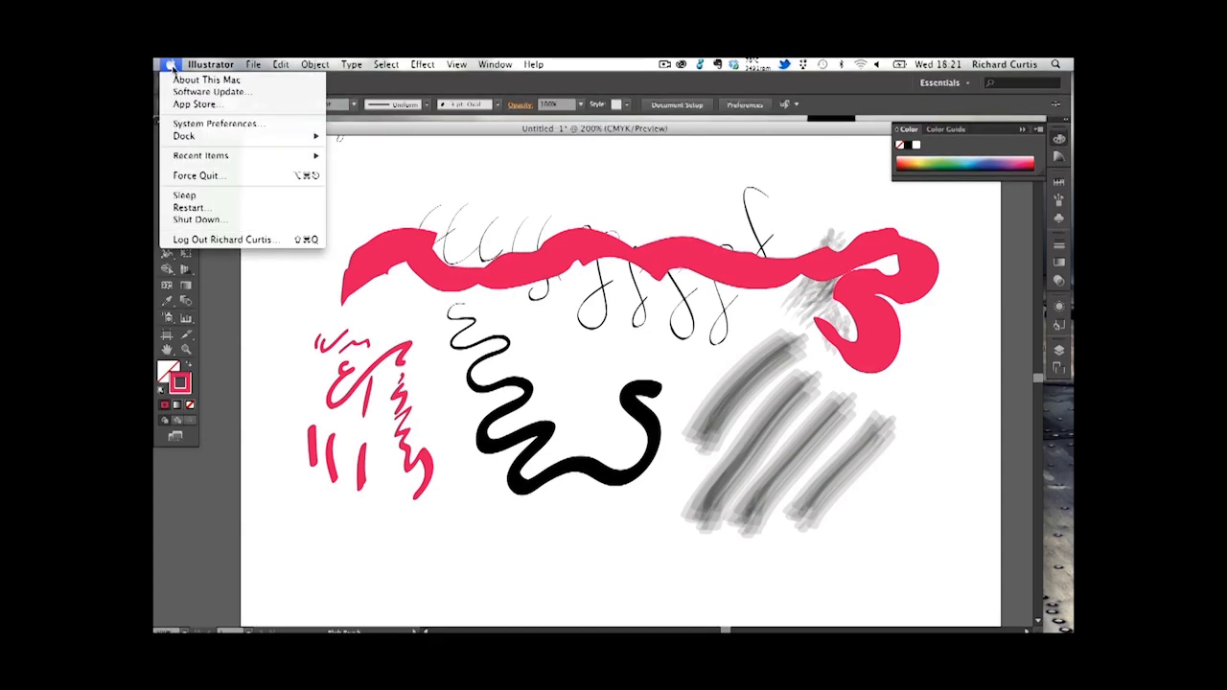
click(239, 124)
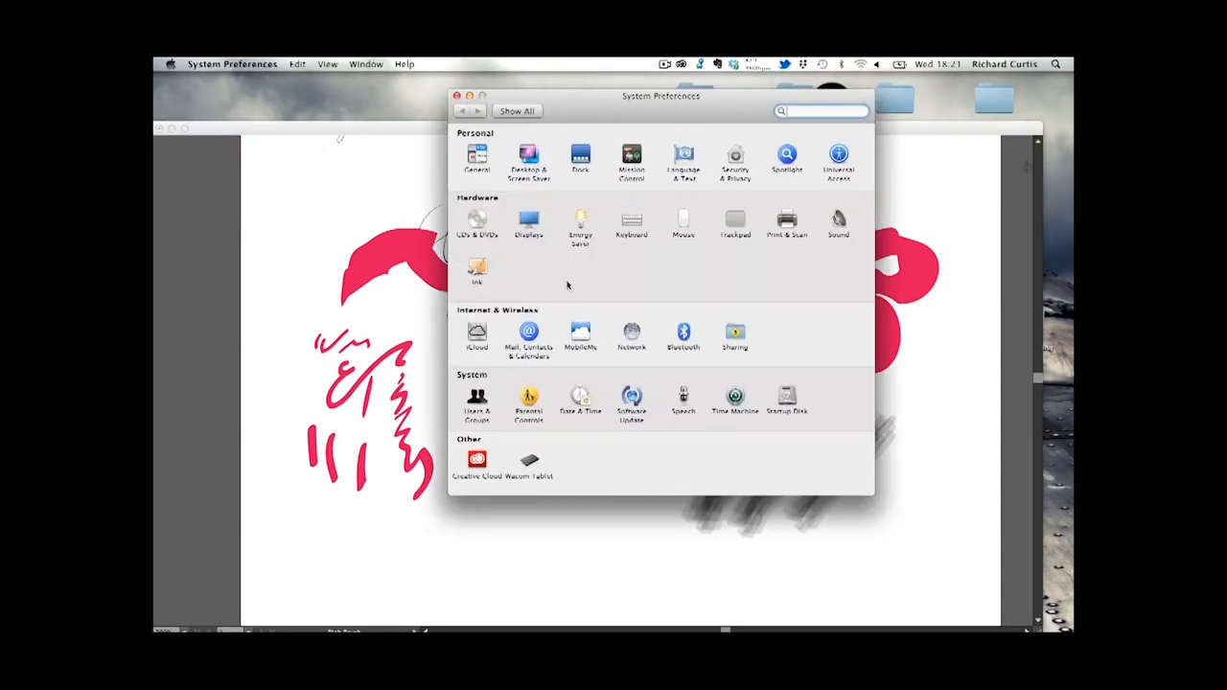
click(531, 470)
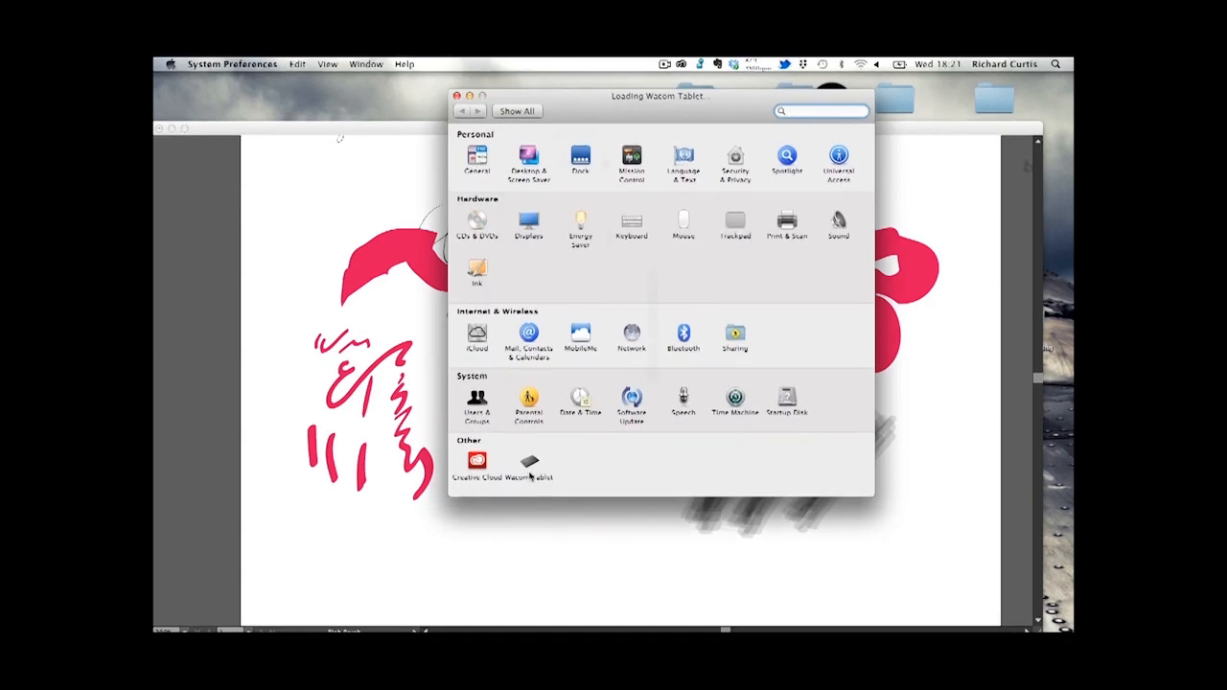
drag(613, 97, 653, 85)
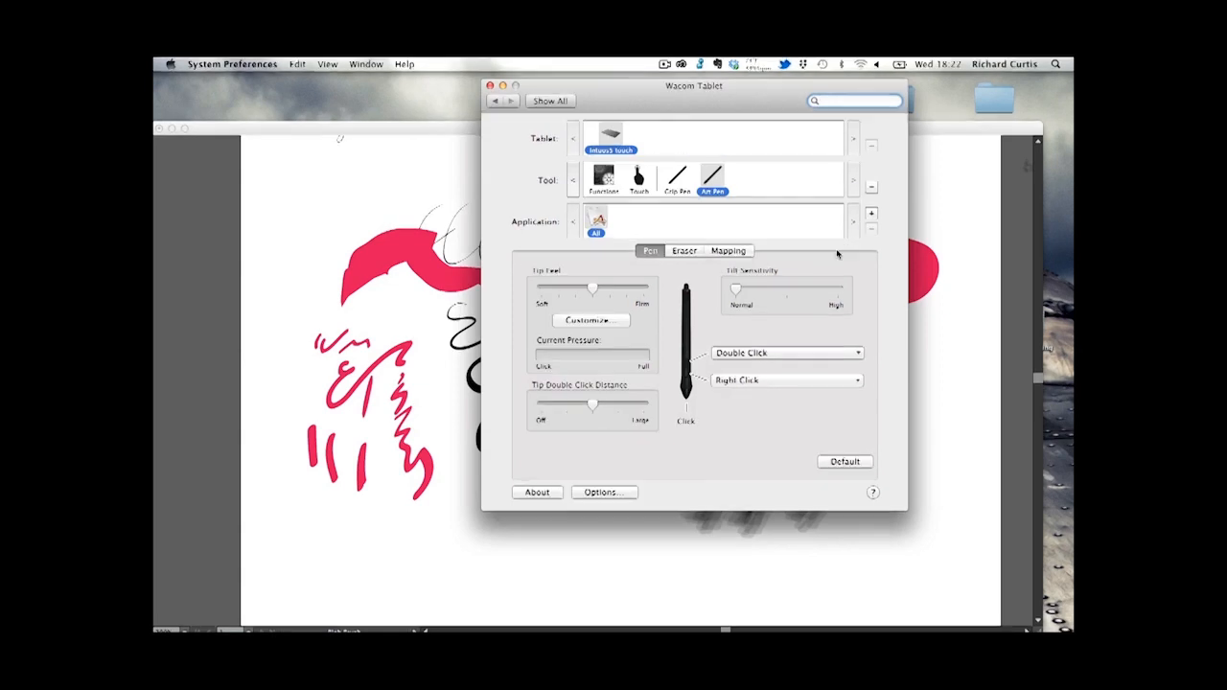
drag(745, 90, 753, 109)
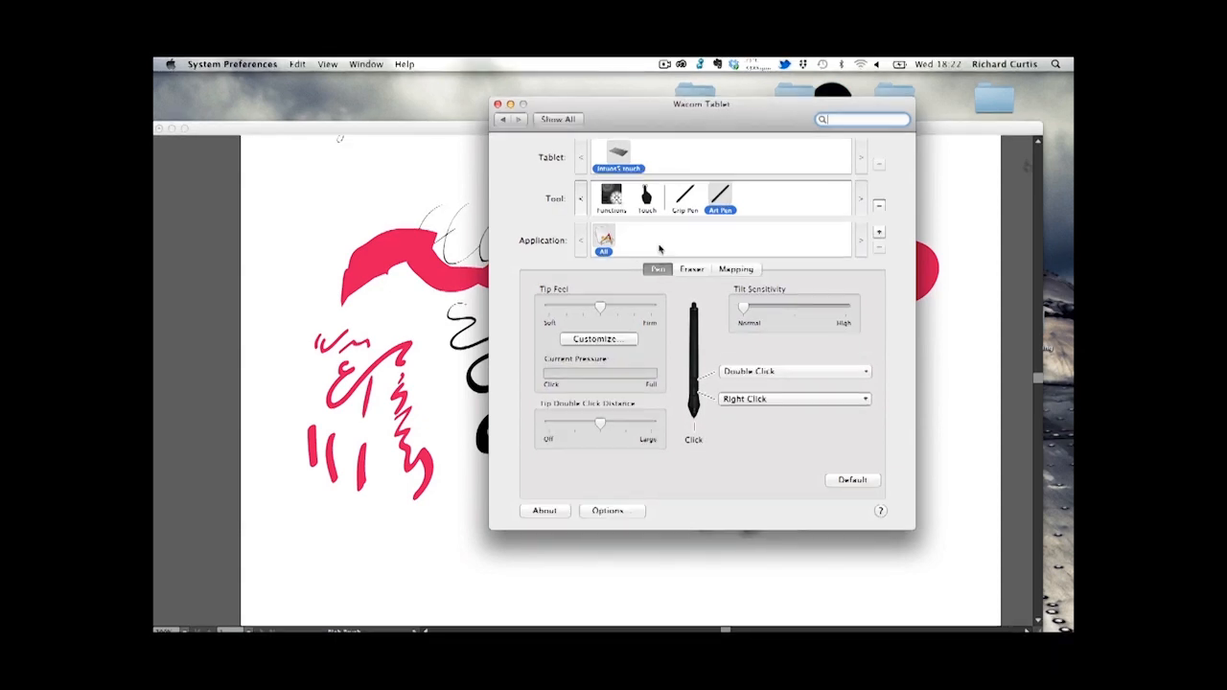
Add Adobe Illustrator CS6 to the Art Pen's application list and set its tip feel close to Firm.
click(878, 234)
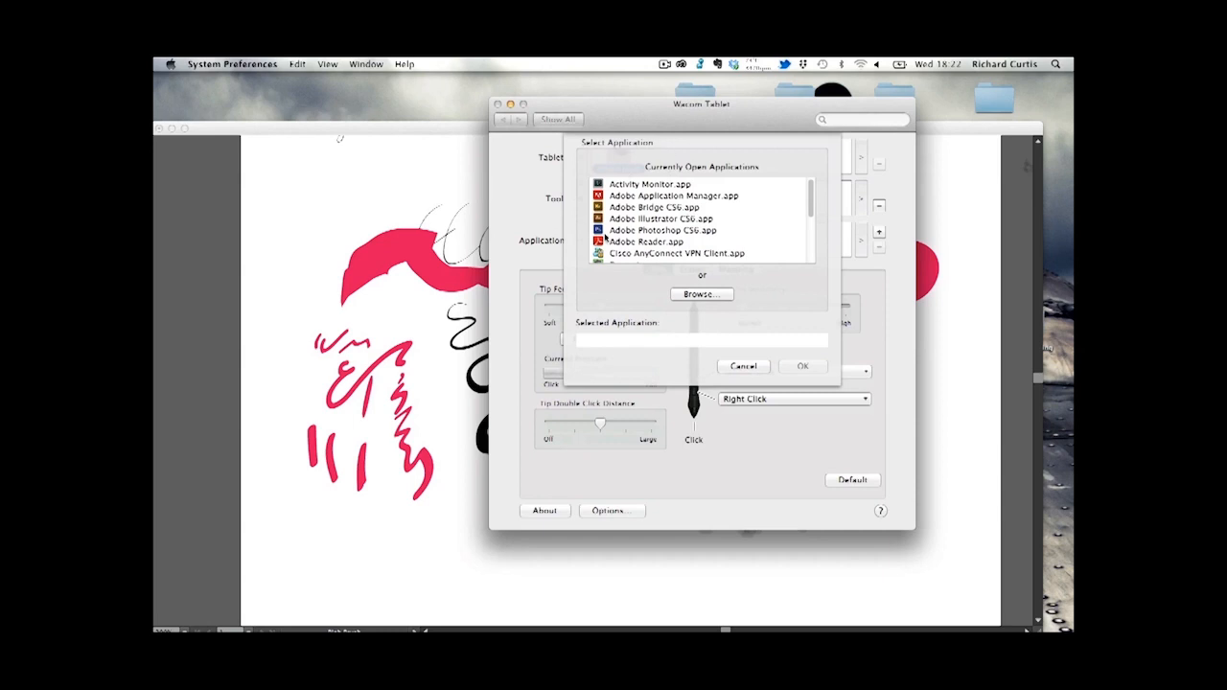
click(684, 219)
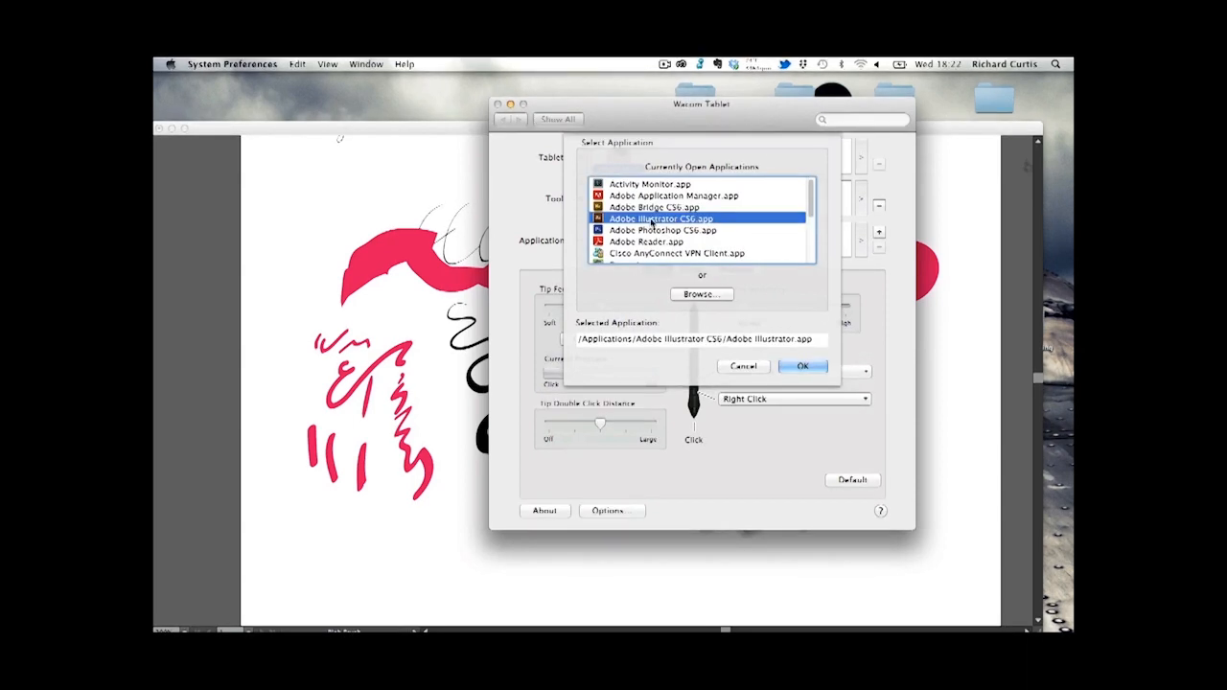
click(702, 293)
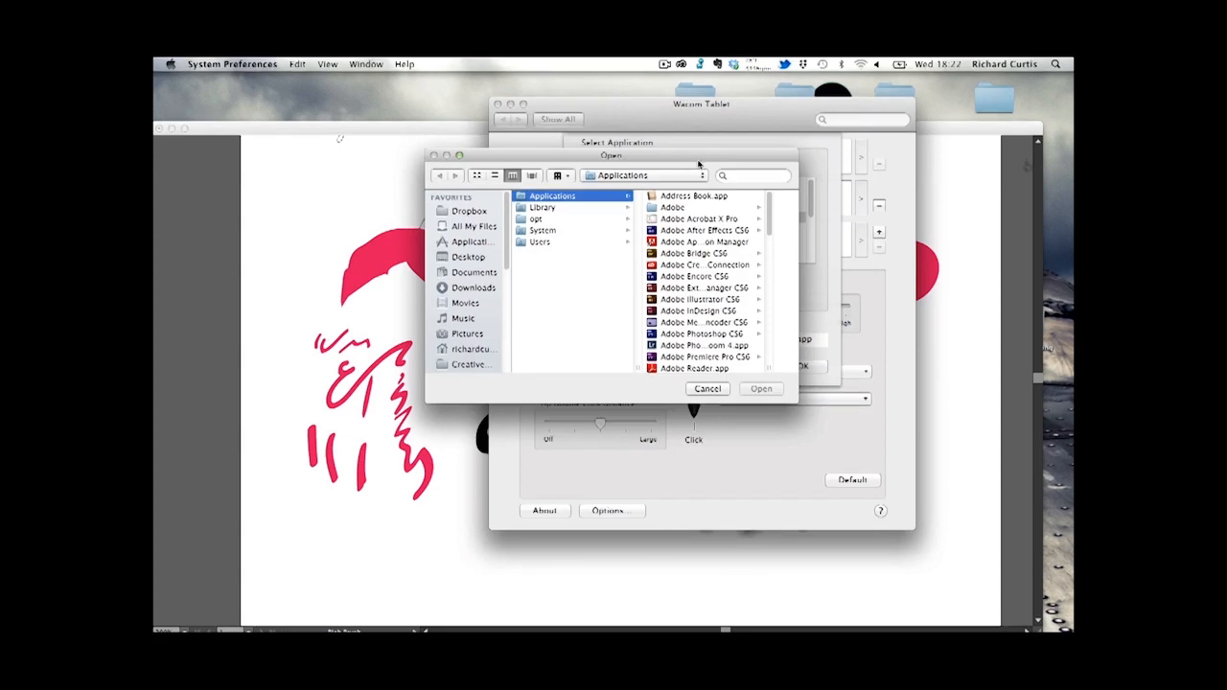
drag(699, 165, 727, 166)
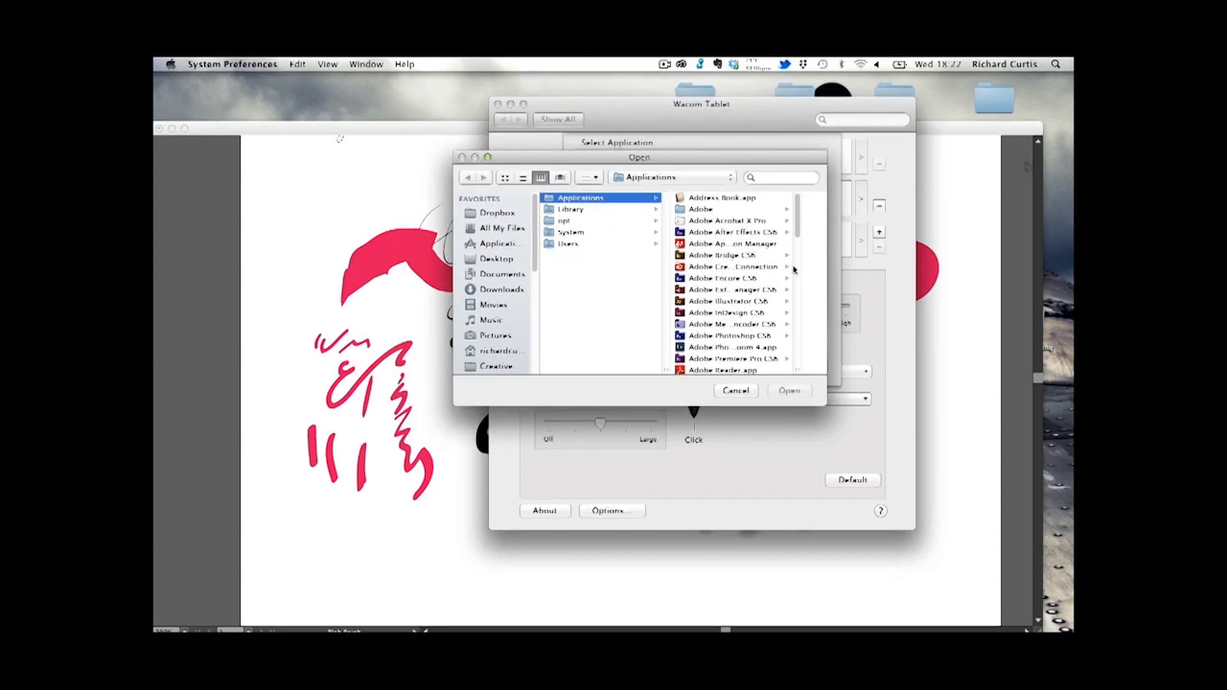
click(735, 391)
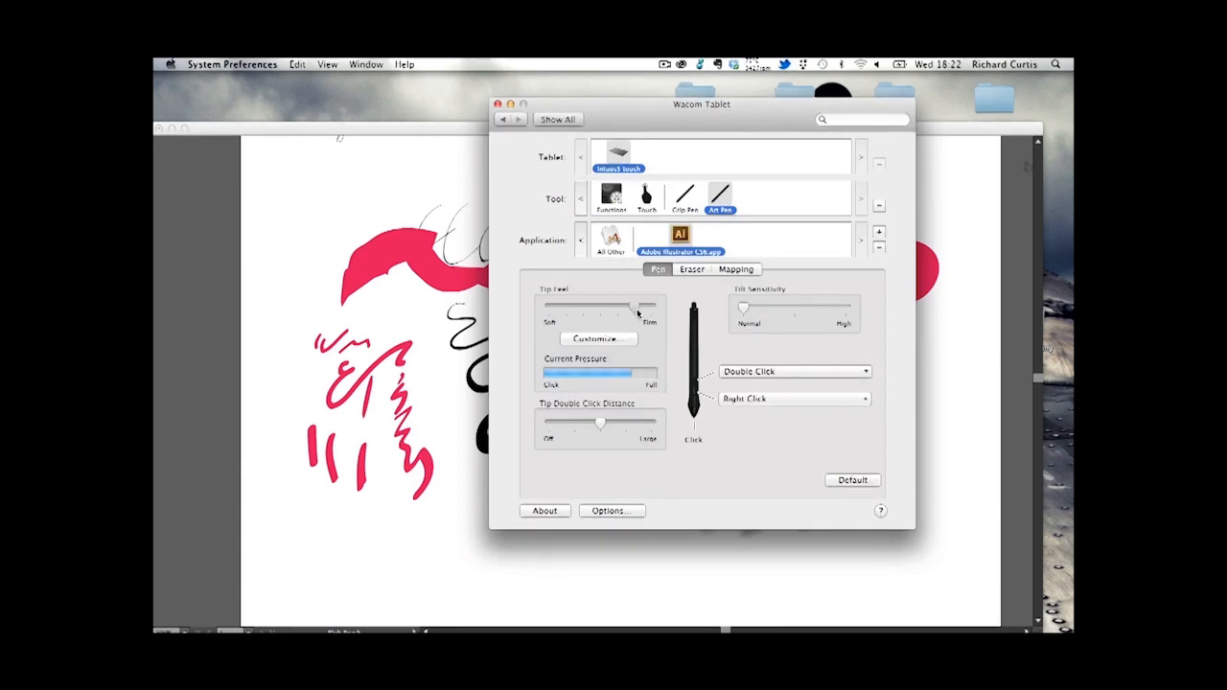
Test the Art Pen's current pressure response with the firmer tip feel.
click(603, 364)
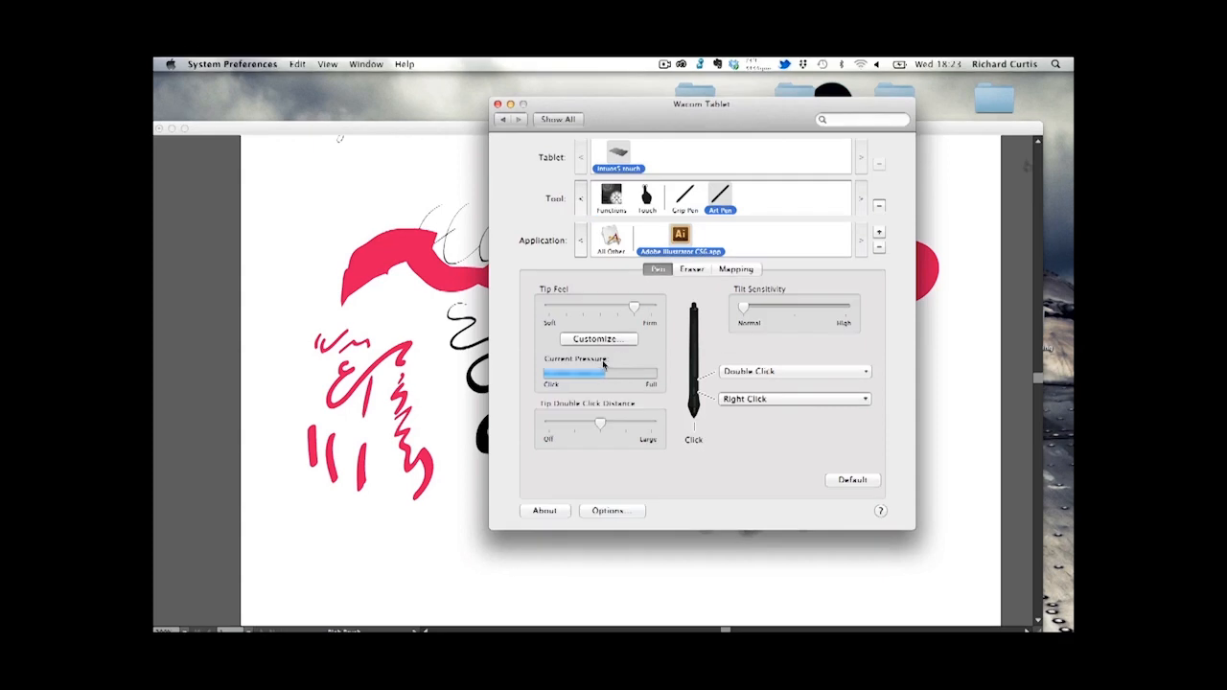
click(594, 362)
click(591, 362)
click(593, 360)
click(596, 360)
Return to Illustrator, paint small pinkish-red marks and crosshatching above the broad wavy stroke, and add a thick black hook over a thin loop.
click(458, 212)
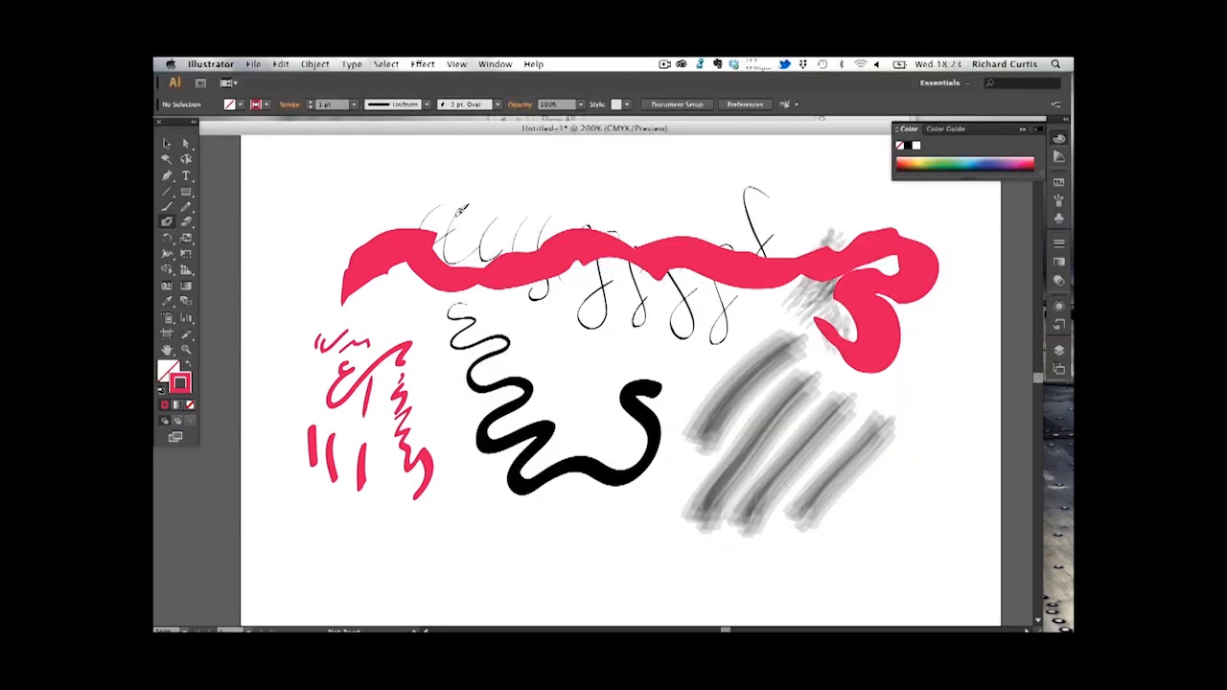
mouse_move(515, 187)
mouse_down()
mouse_move(572, 200)
mouse_move(613, 184)
mouse_move(602, 213)
mouse_up()
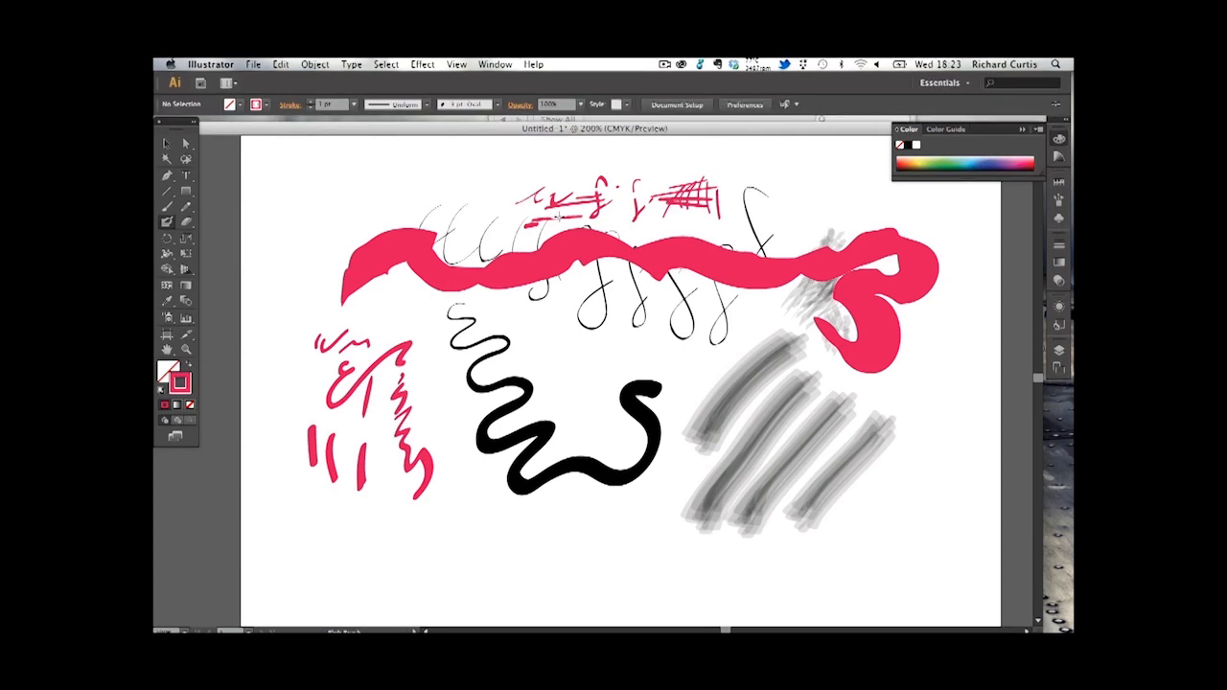
drag(533, 222, 537, 299)
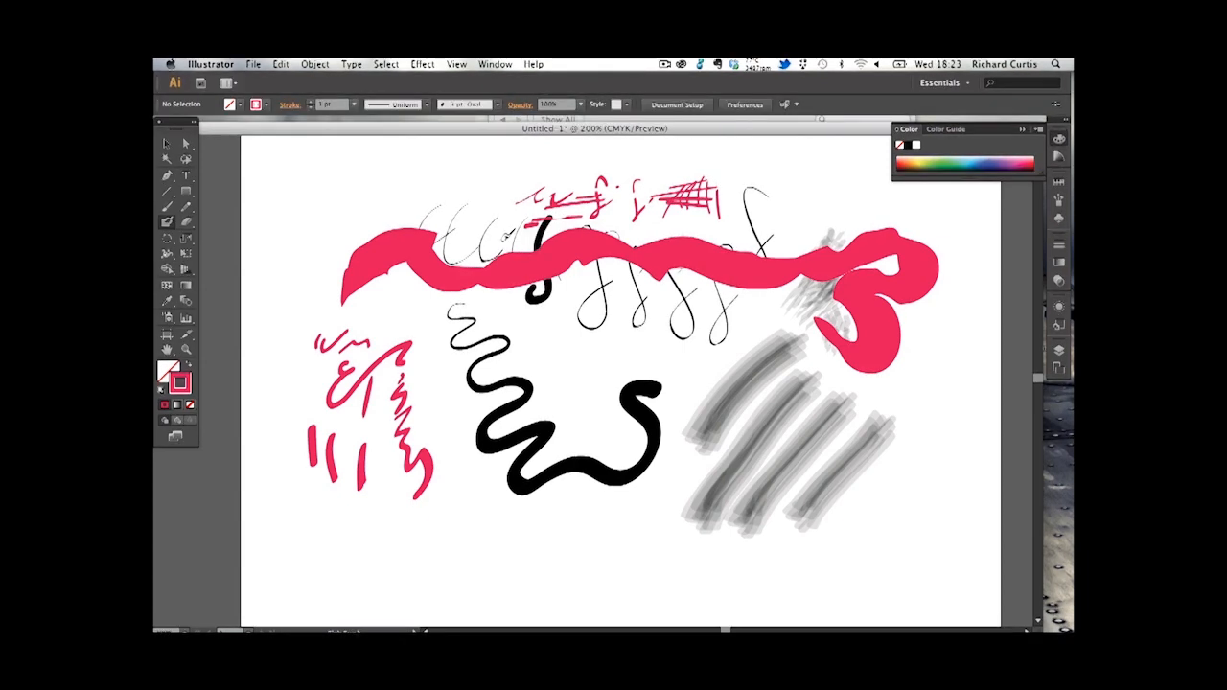
Examine the artwork as a whole and the painted strokes around the thick black hook up close.
key(super+1)
key(super+minus)
key(super+minus)
key(super+minus)
key(super+minus)
key(super+plus)
key(super+plus)
key(super+plus)
key(super+plus)
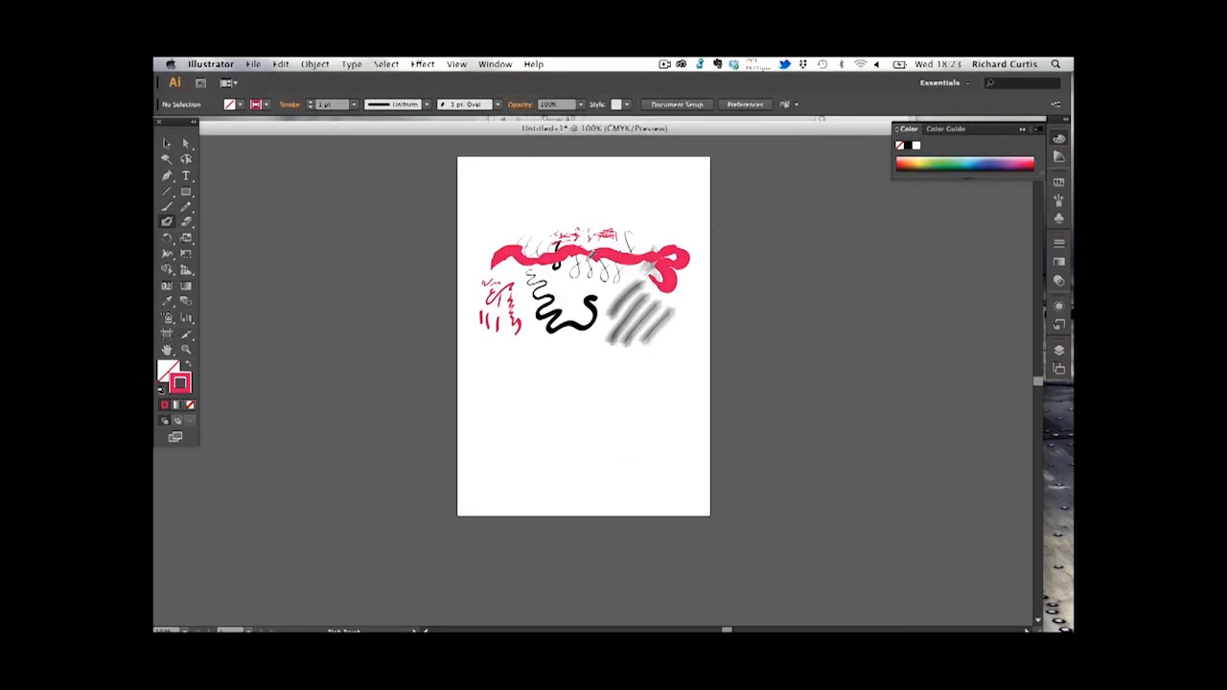
scroll(594, 251, up, 5)
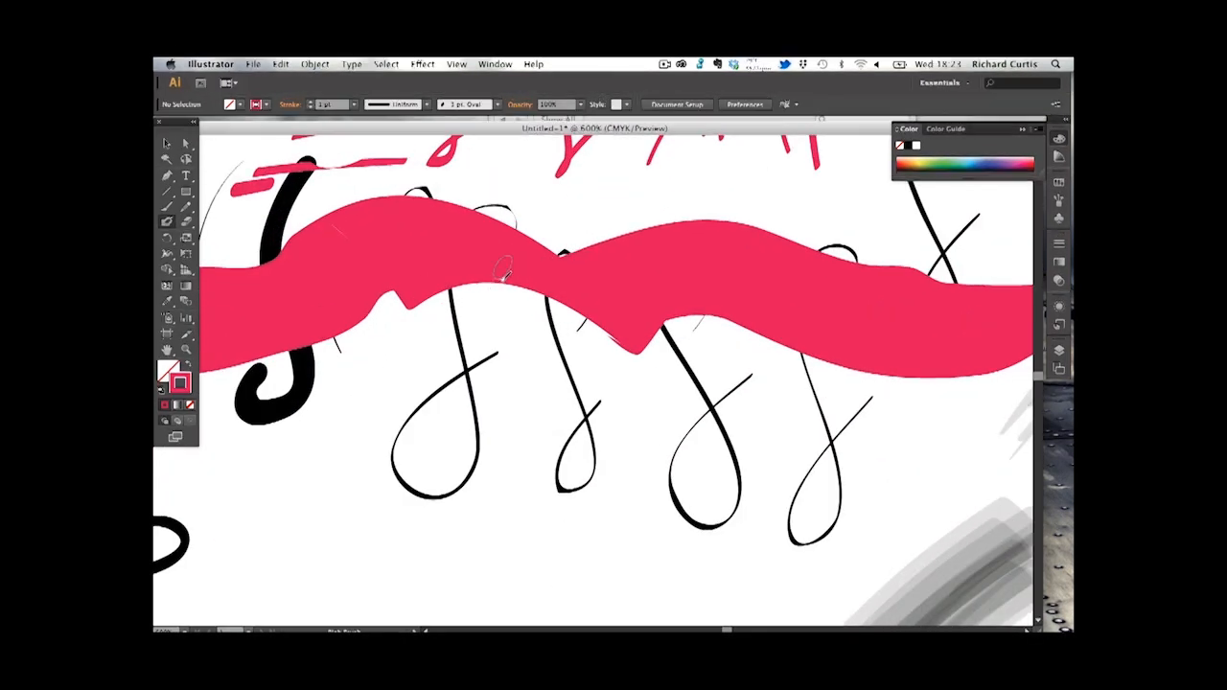
mouse_move(471, 233)
mouse_down()
mouse_move(565, 392)
mouse_move(601, 383)
mouse_up()
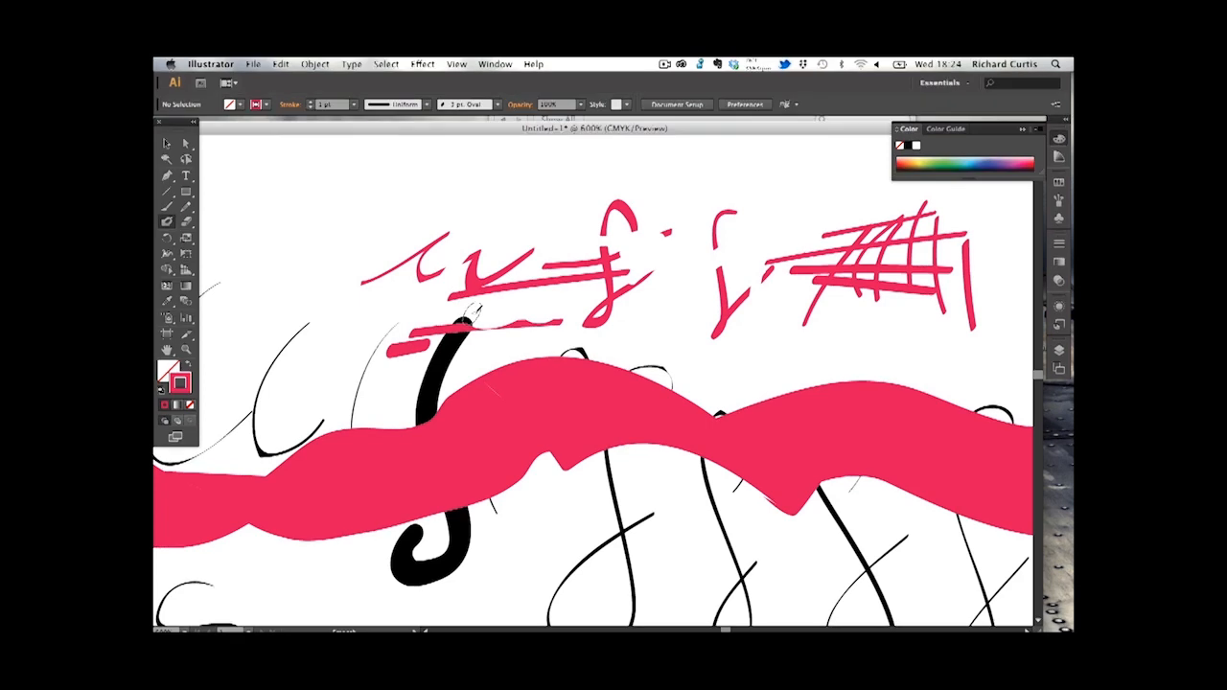
right_click(474, 309)
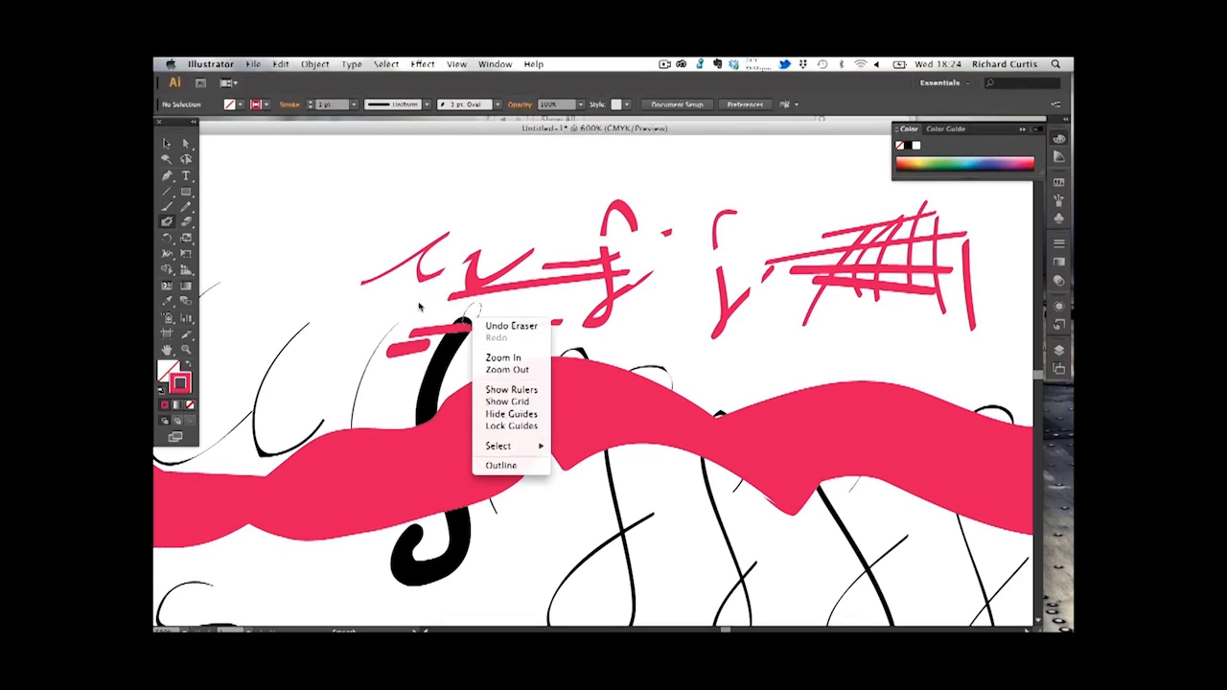
key(Escape)
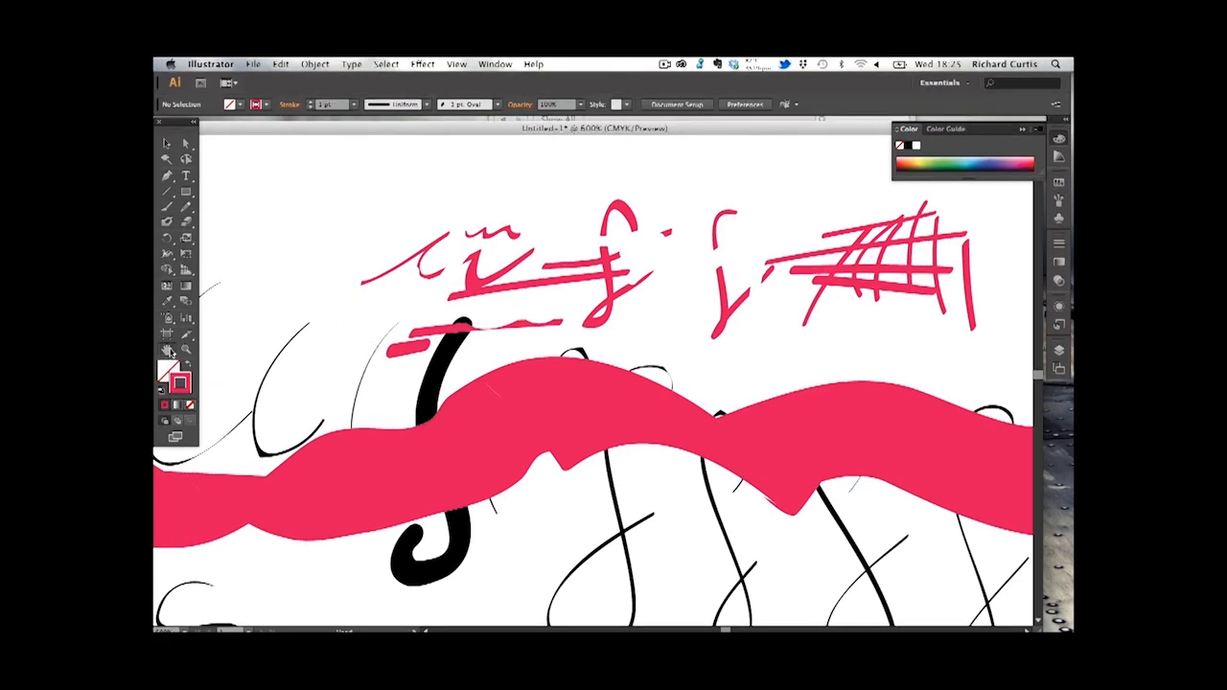
Select all the painted strokes on the artboard and delete them.
key(super+0)
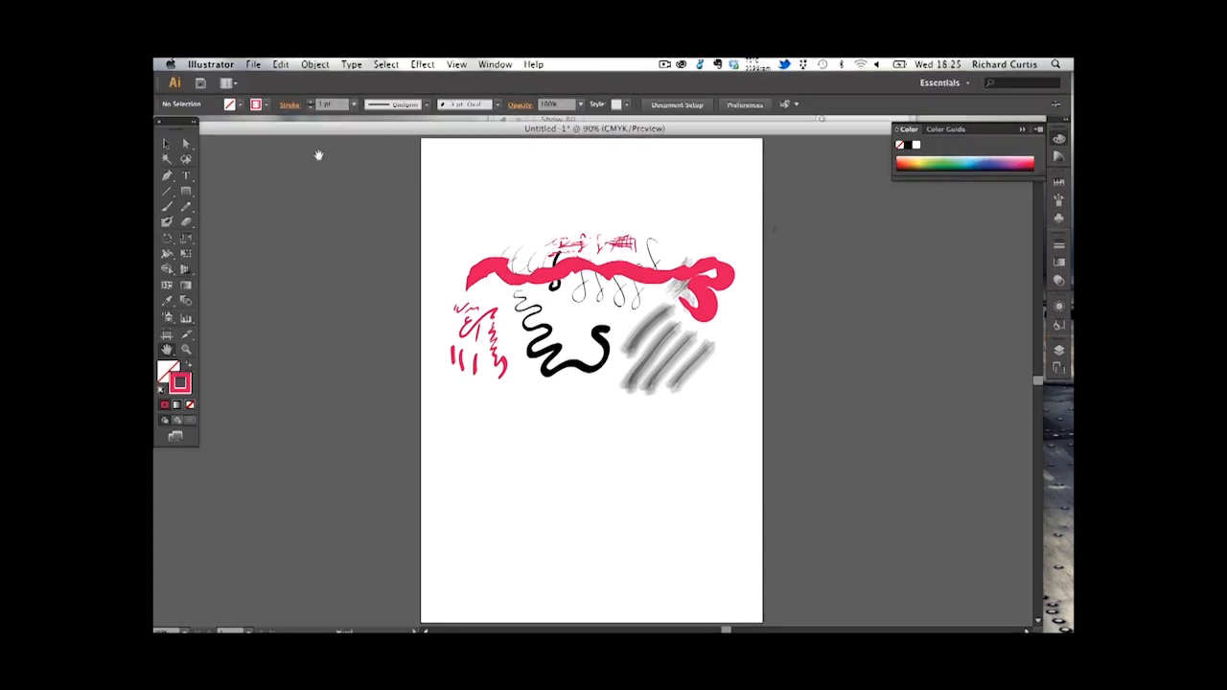
click(171, 149)
drag(447, 230, 709, 423)
key(Delete)
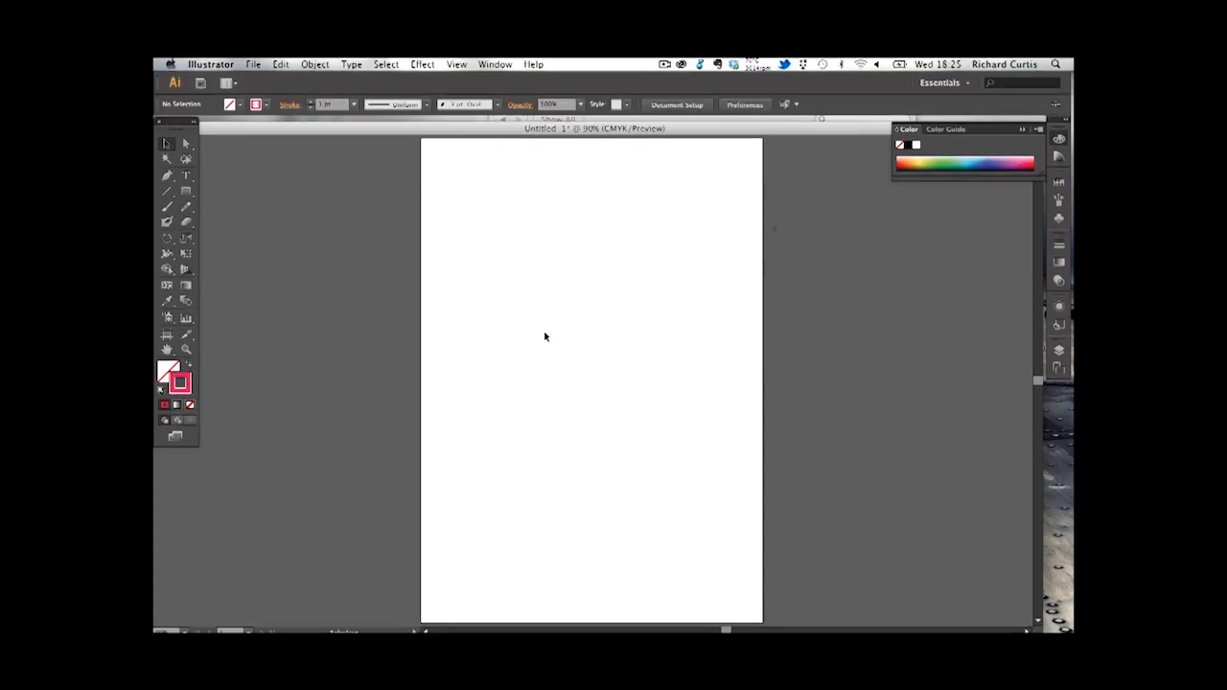
Draw an open, smoothly winding S-shaped path down the empty page with the Pen tool.
click(168, 180)
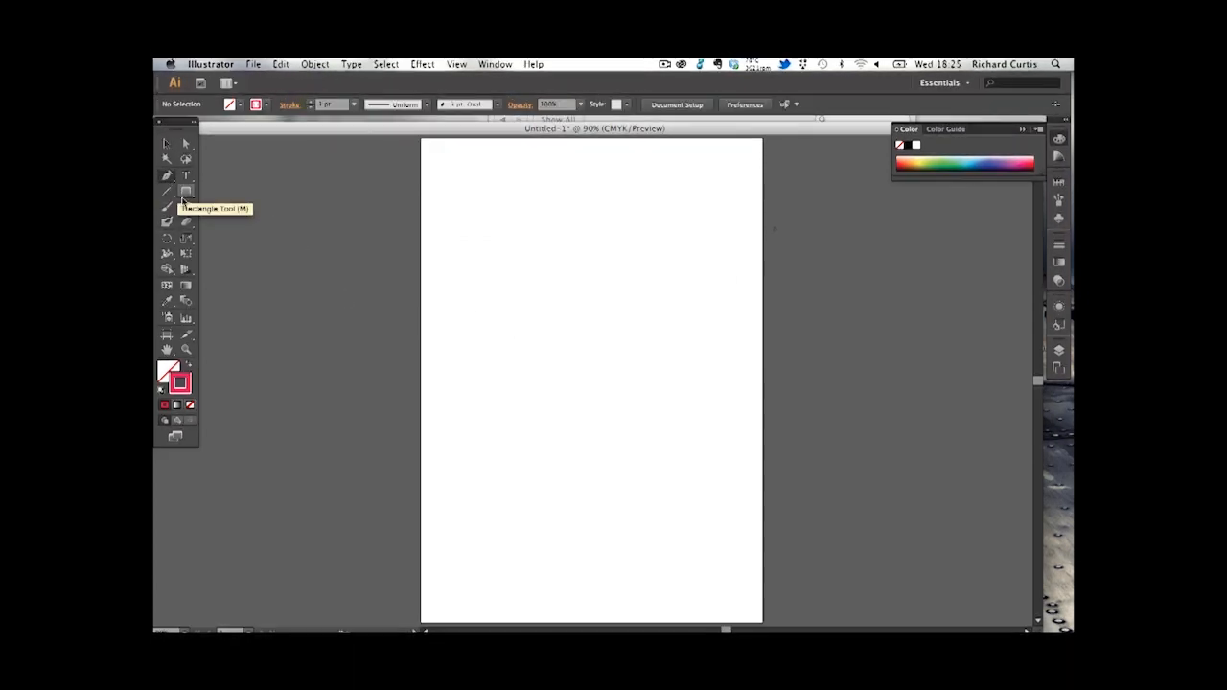
click(448, 314)
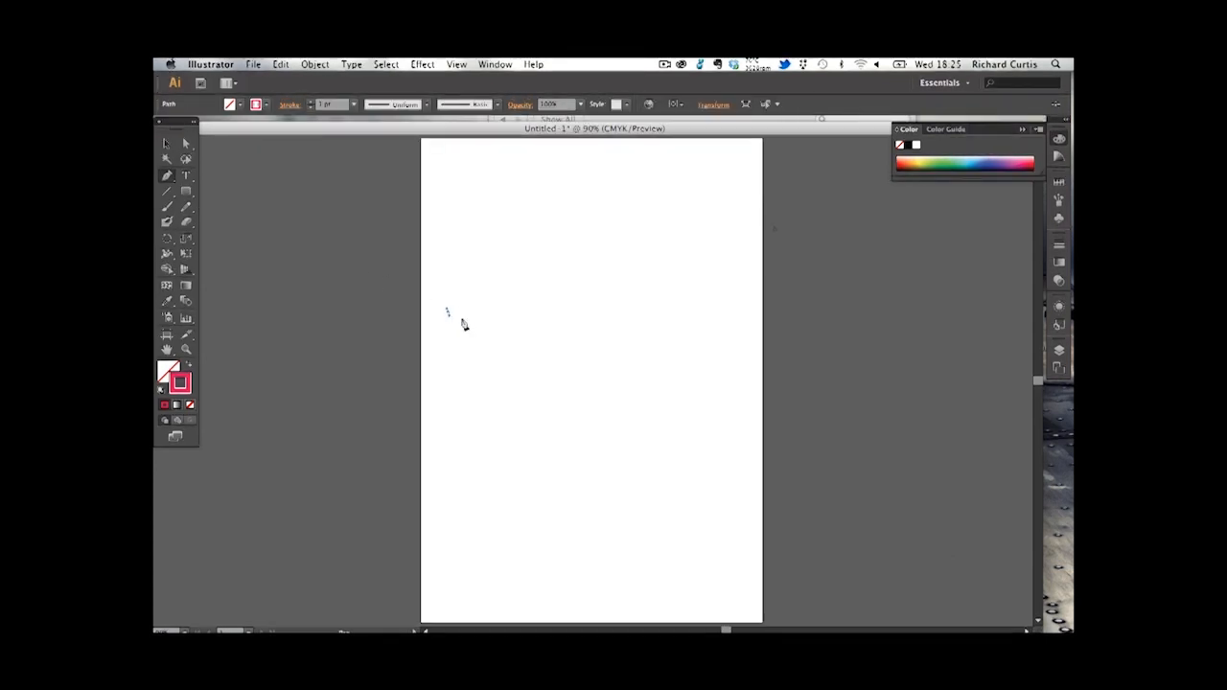
drag(524, 308, 647, 289)
drag(673, 341, 674, 365)
drag(650, 422, 554, 495)
drag(589, 554, 690, 561)
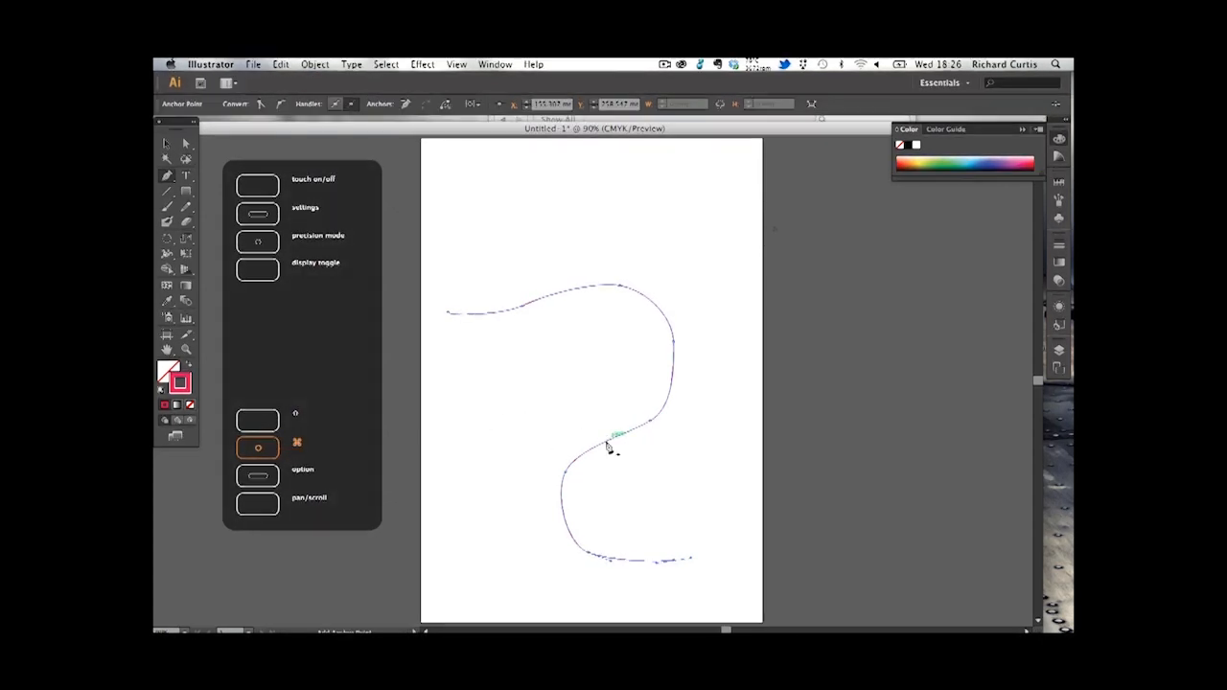
Move the winding path up and slightly right, and reshape the bend at its middle anchor point by pulling out new handles.
super+click(647, 428)
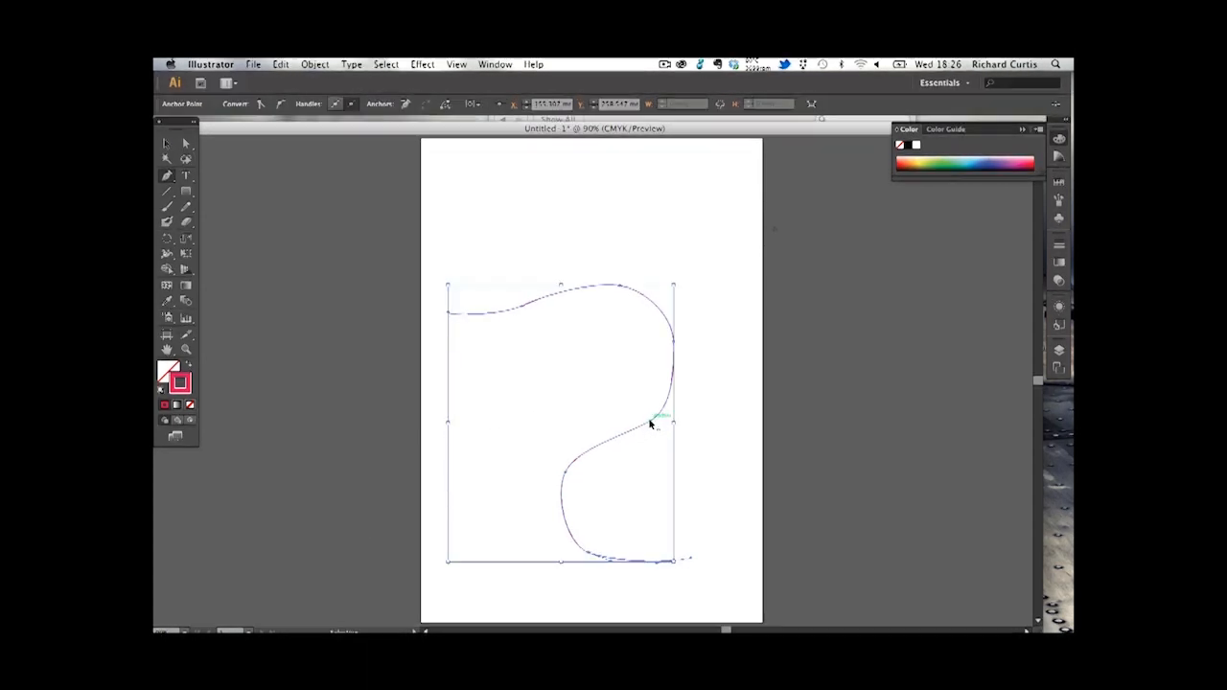
drag(579, 292, 599, 216)
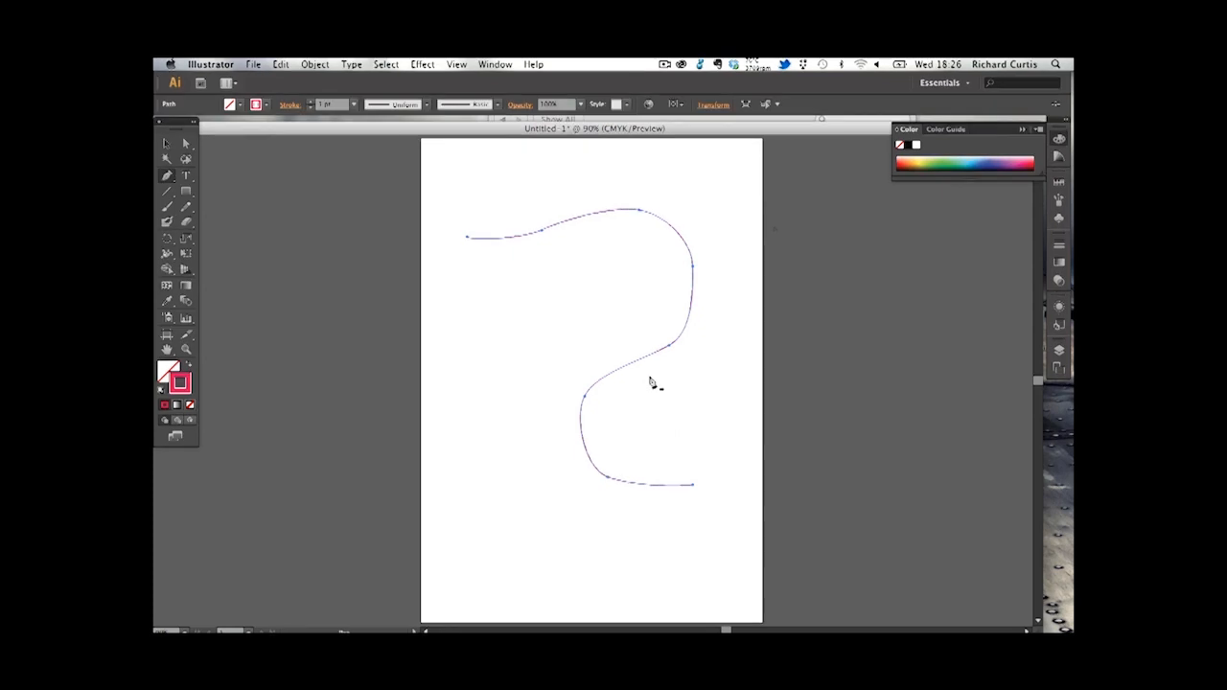
key(alt)
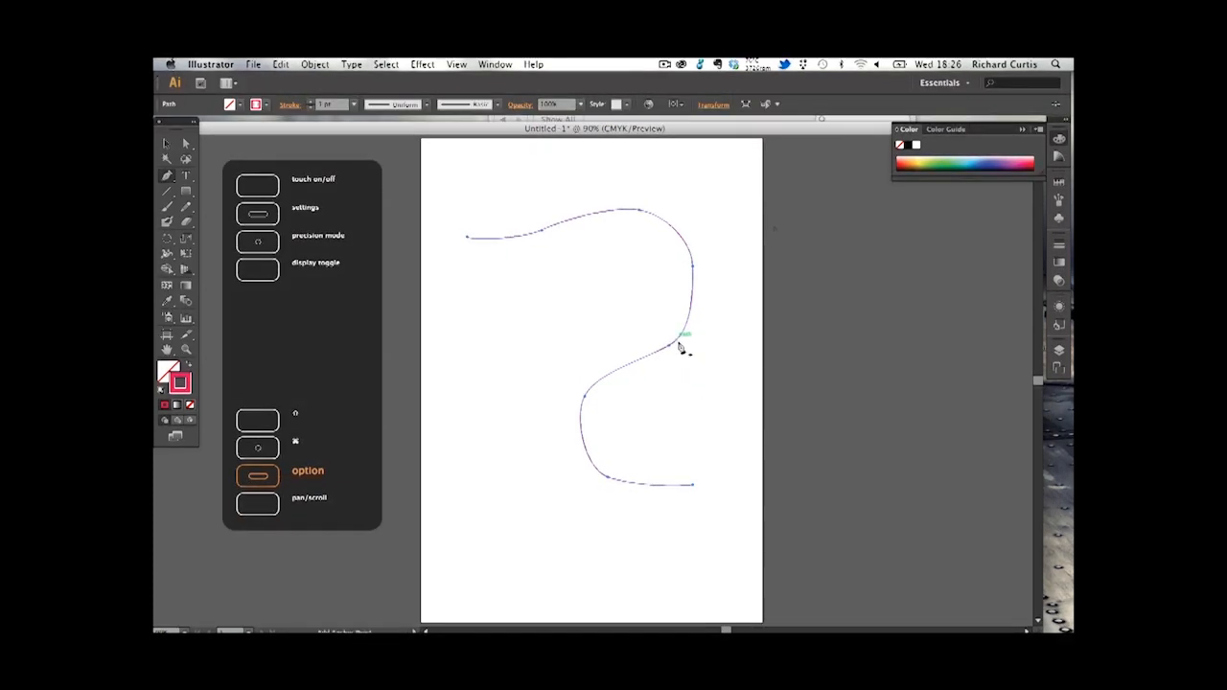
drag(674, 348, 630, 363)
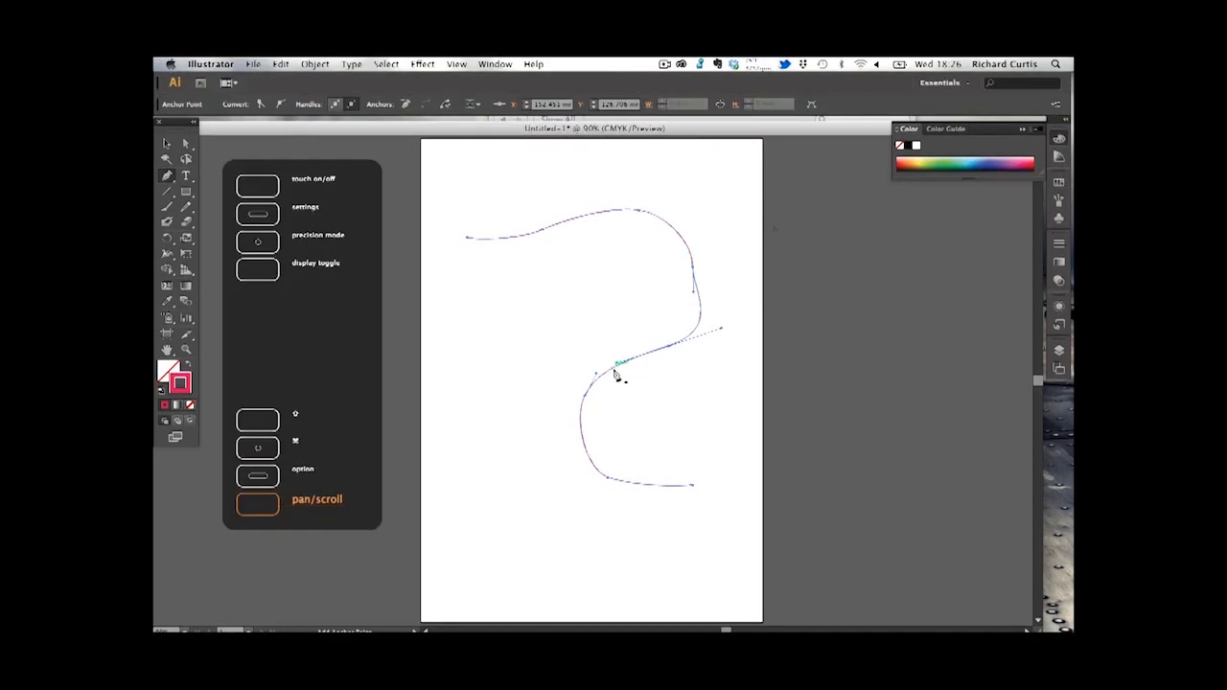
drag(578, 356, 609, 368)
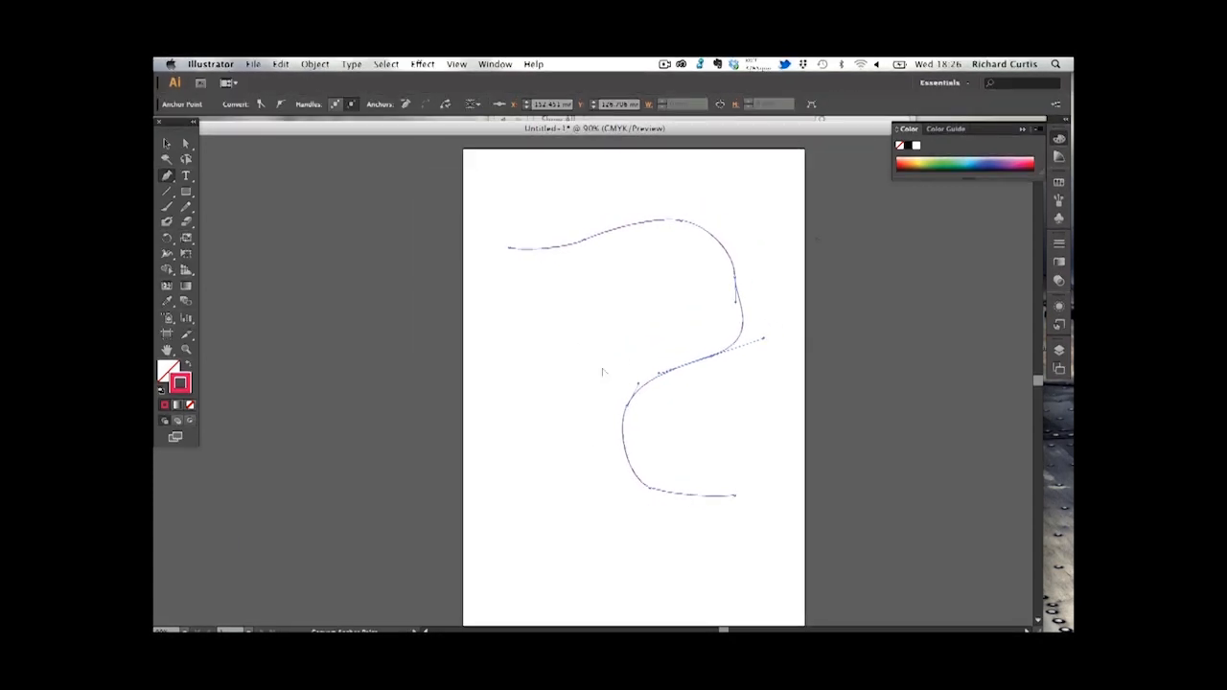
scroll(603, 372, down, 3)
scroll(603, 372, up, 6)
scroll(603, 372, down, 3)
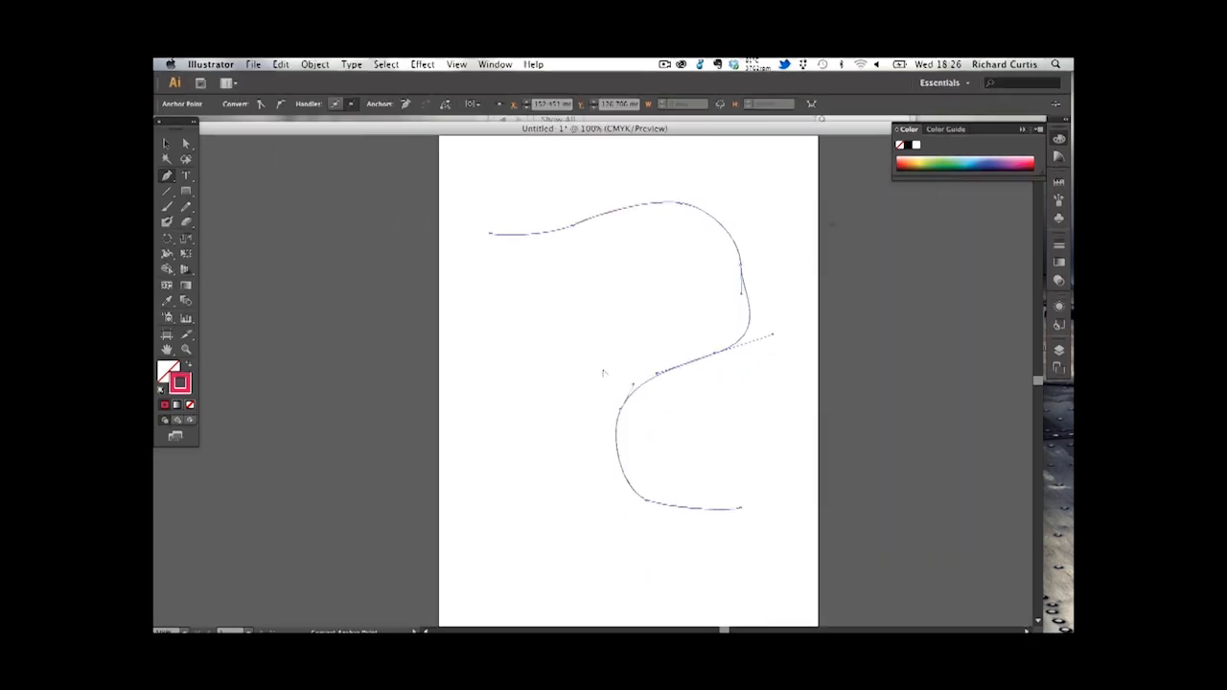
scroll(602, 371, down, 3)
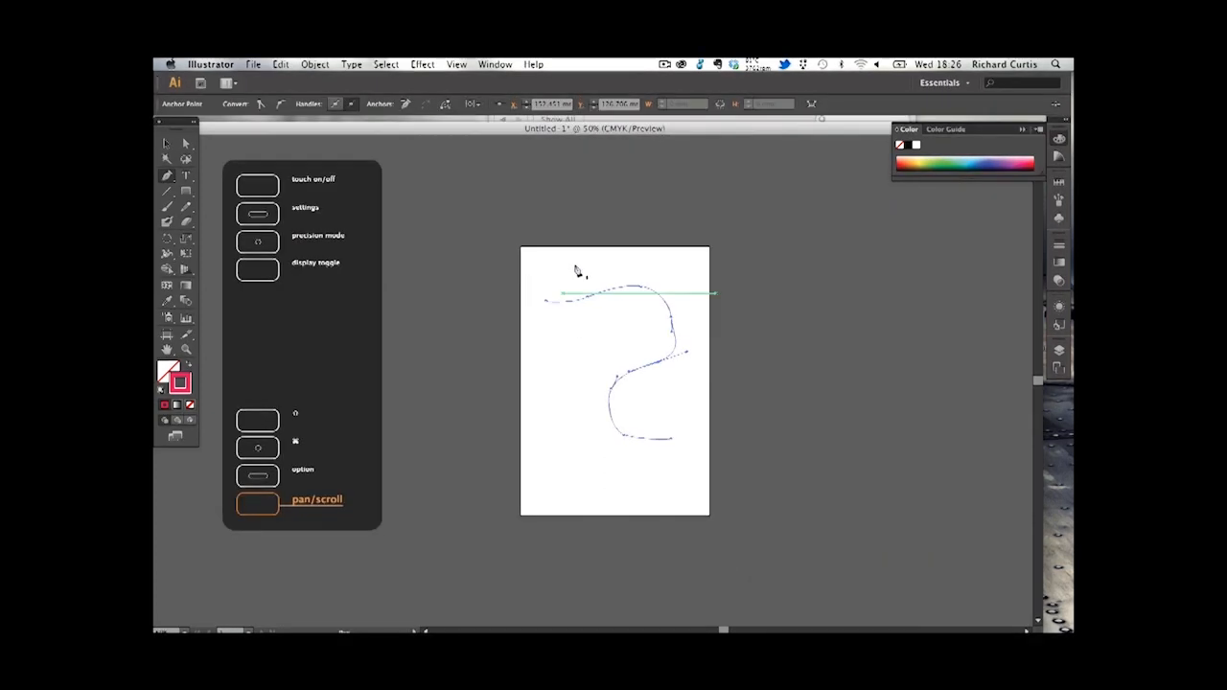